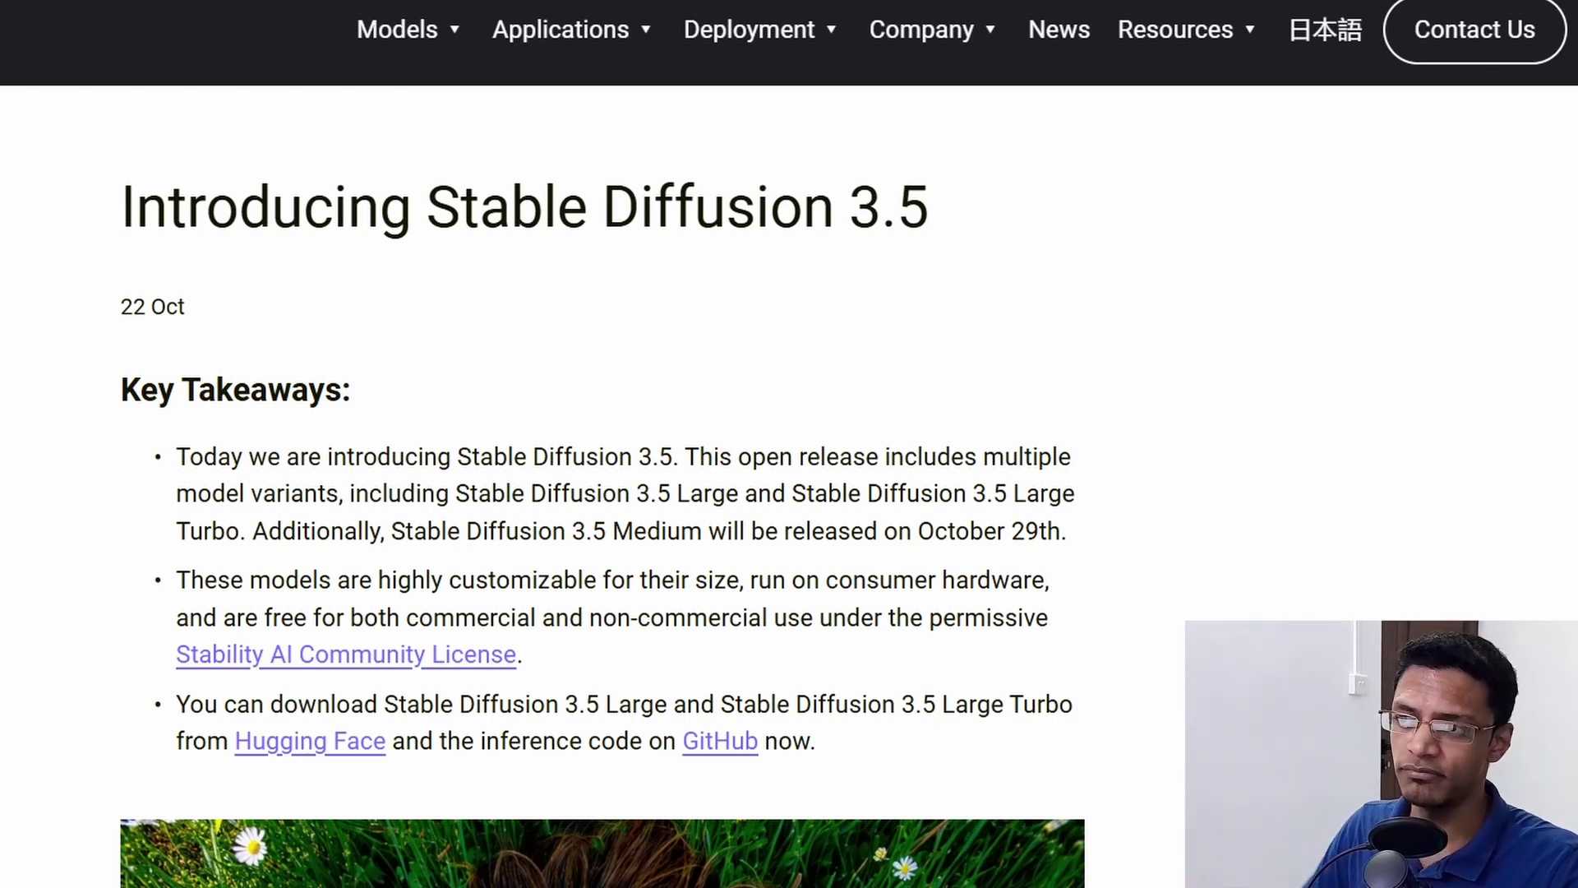
Step: Highlight the announcement's 22 Oct date, the Medium release on October 29th, and the free-use license terms
drag(119, 306, 191, 308)
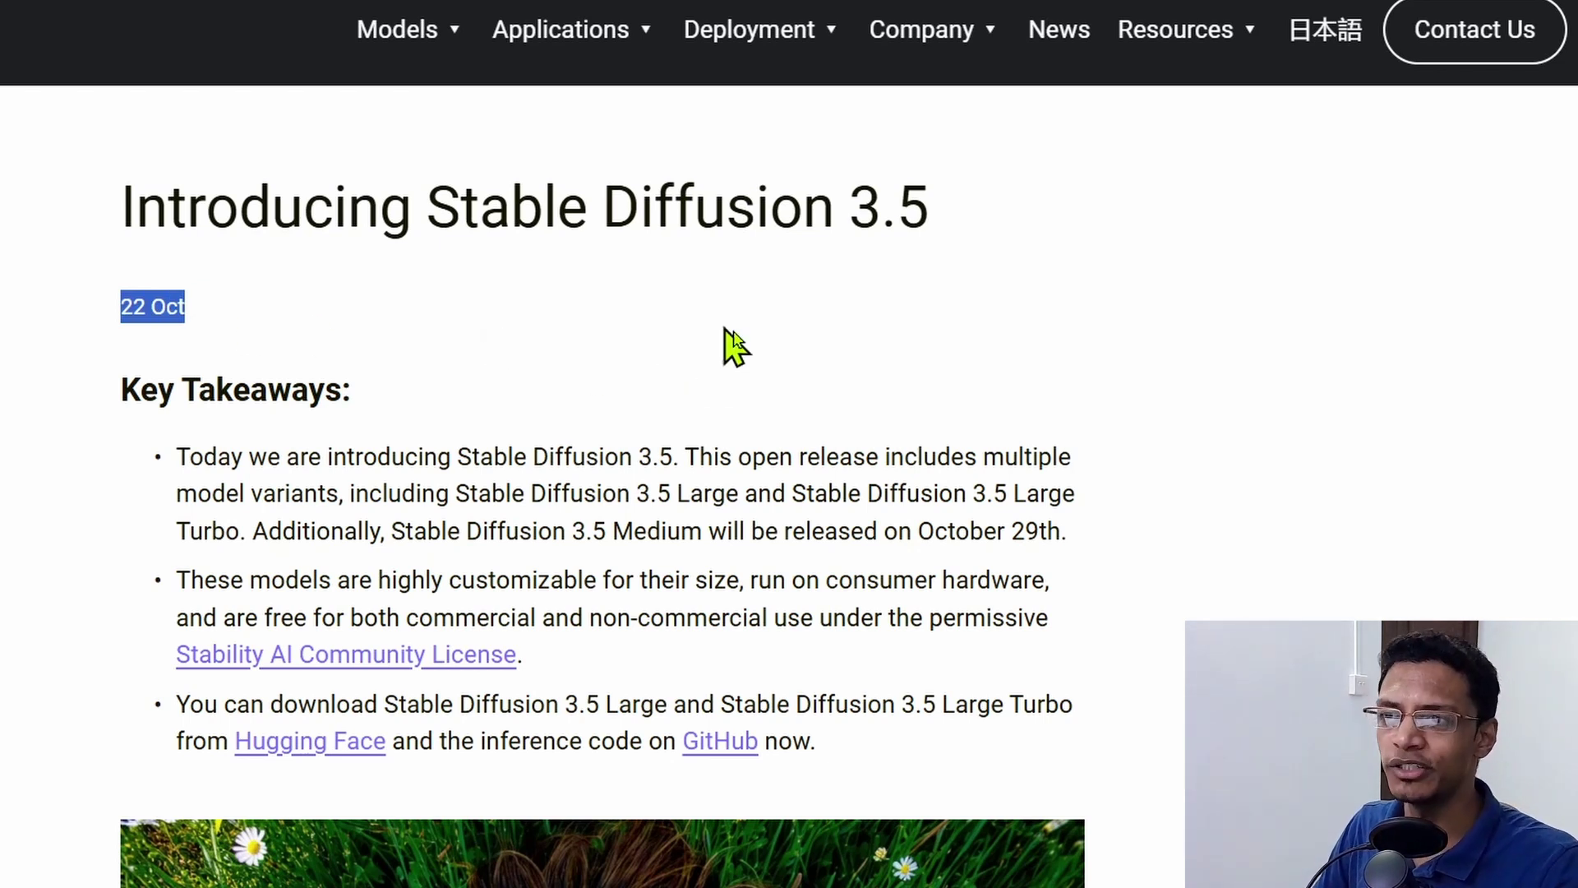
click(891, 387)
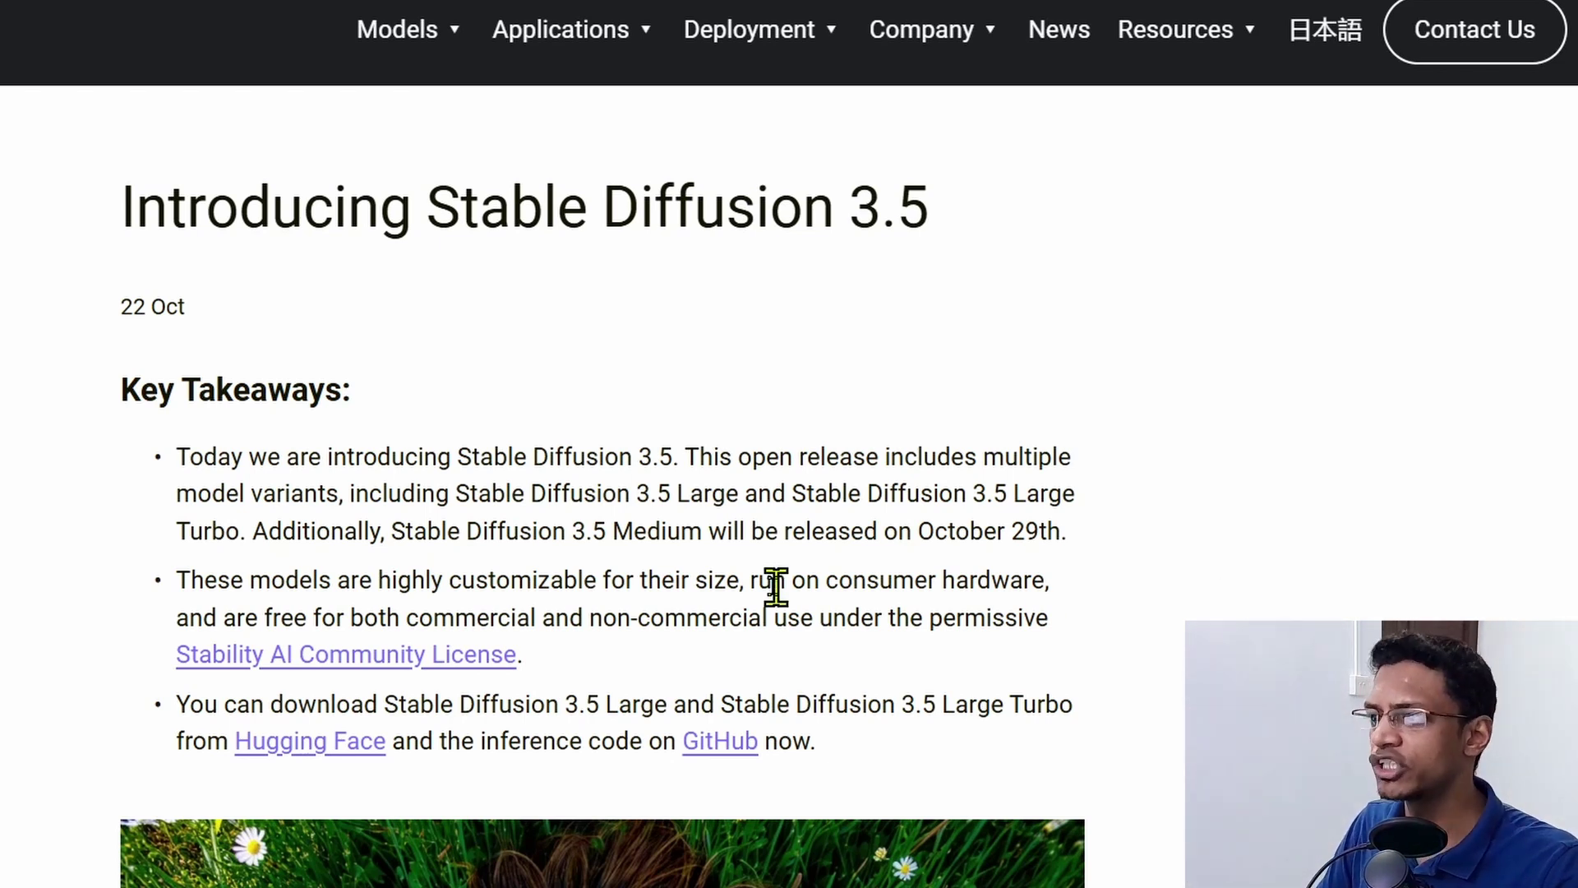
drag(365, 530, 811, 531)
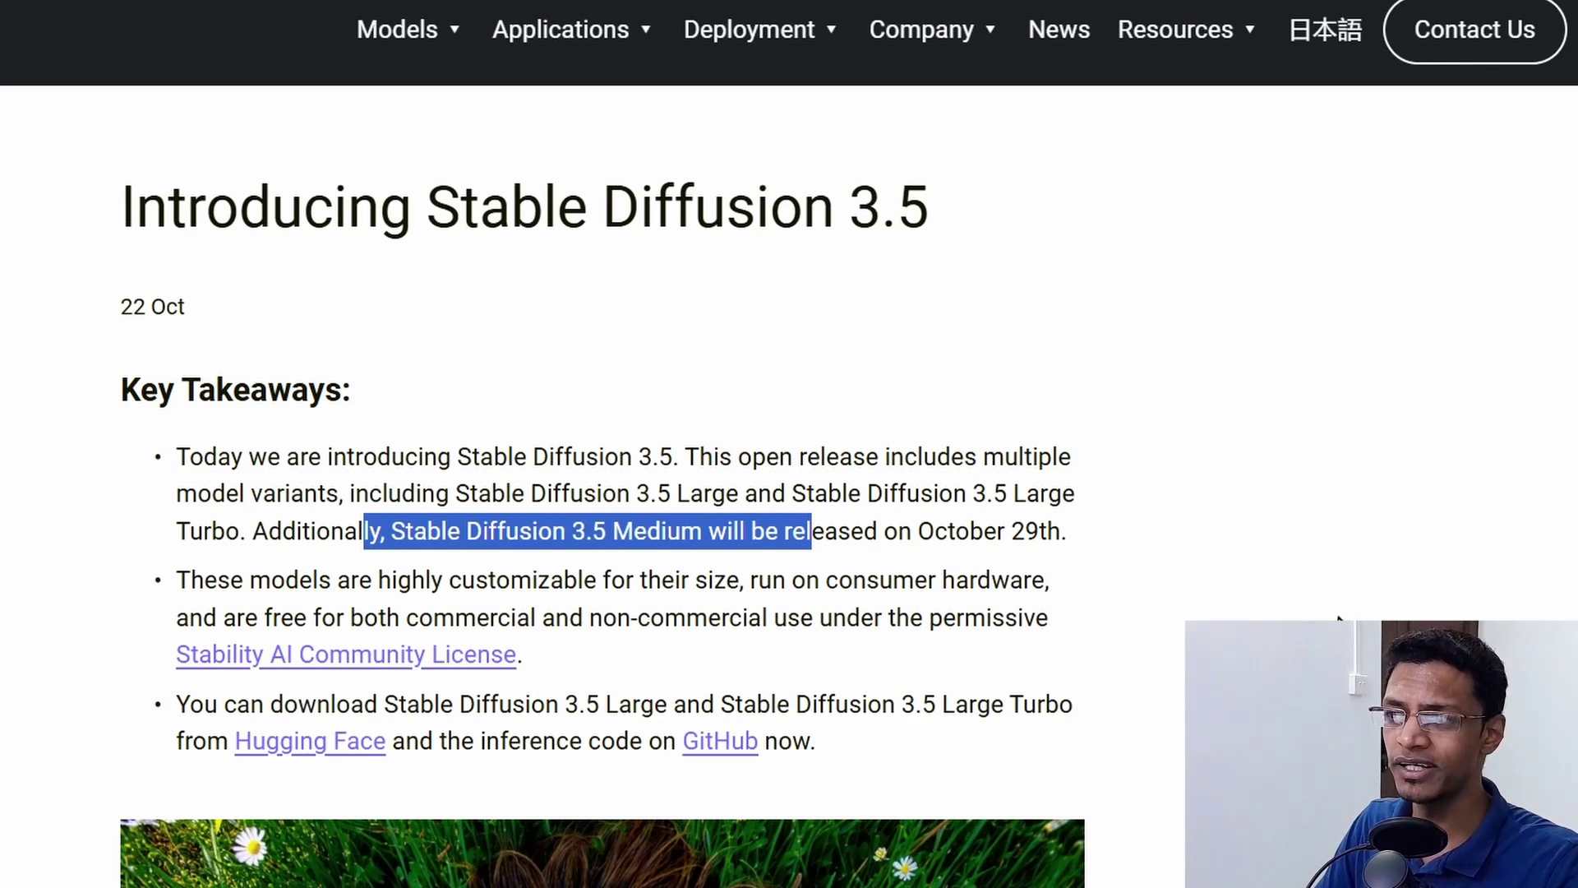
drag(899, 531, 1080, 530)
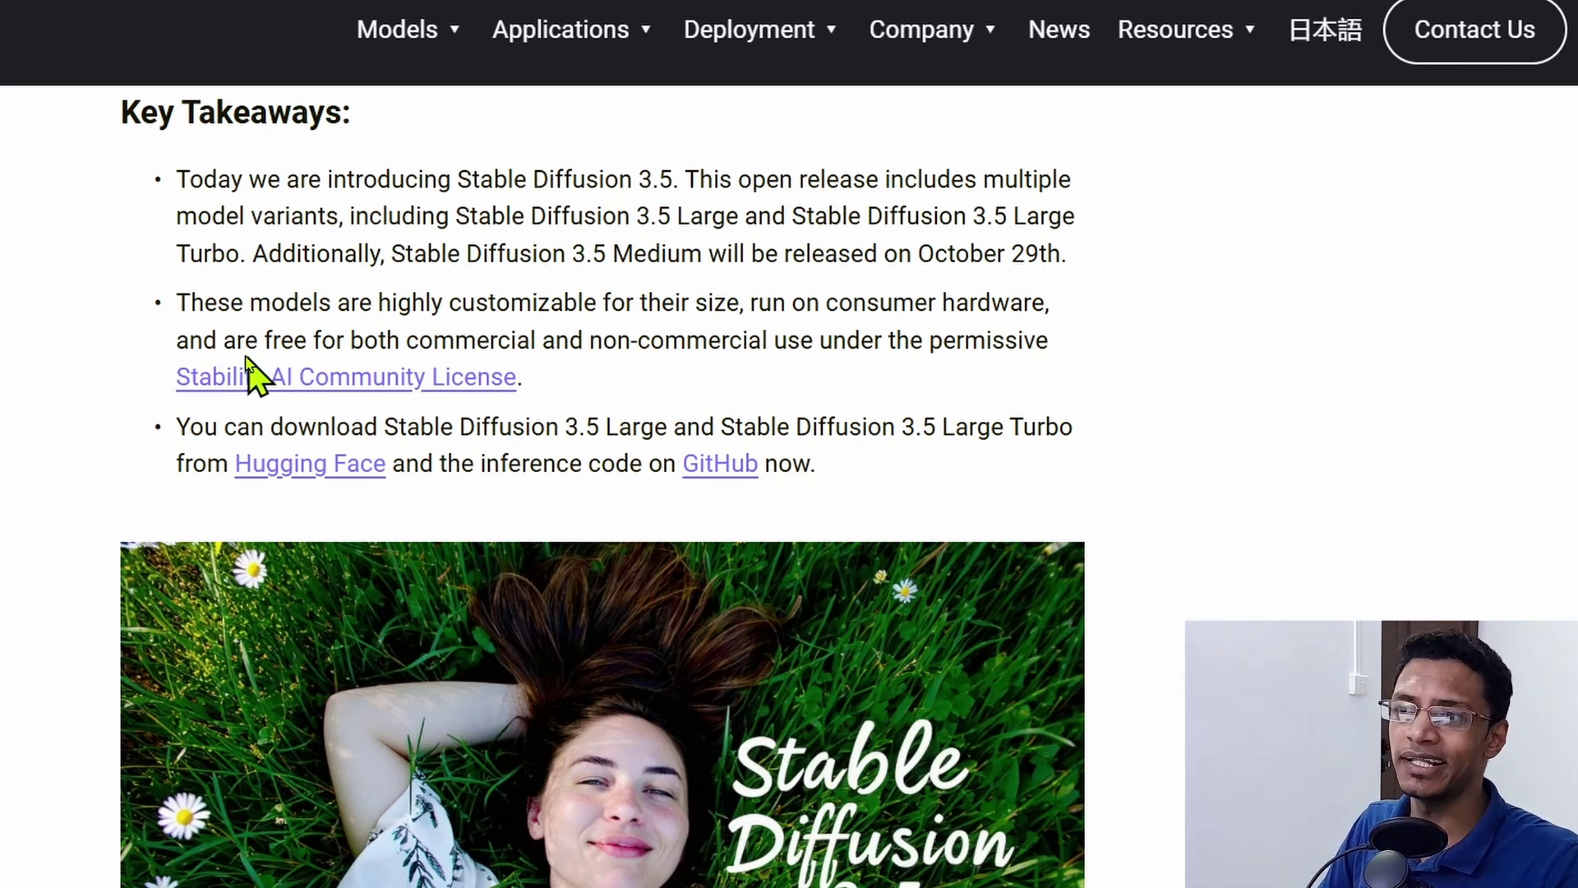
drag(235, 339, 843, 341)
click(1250, 448)
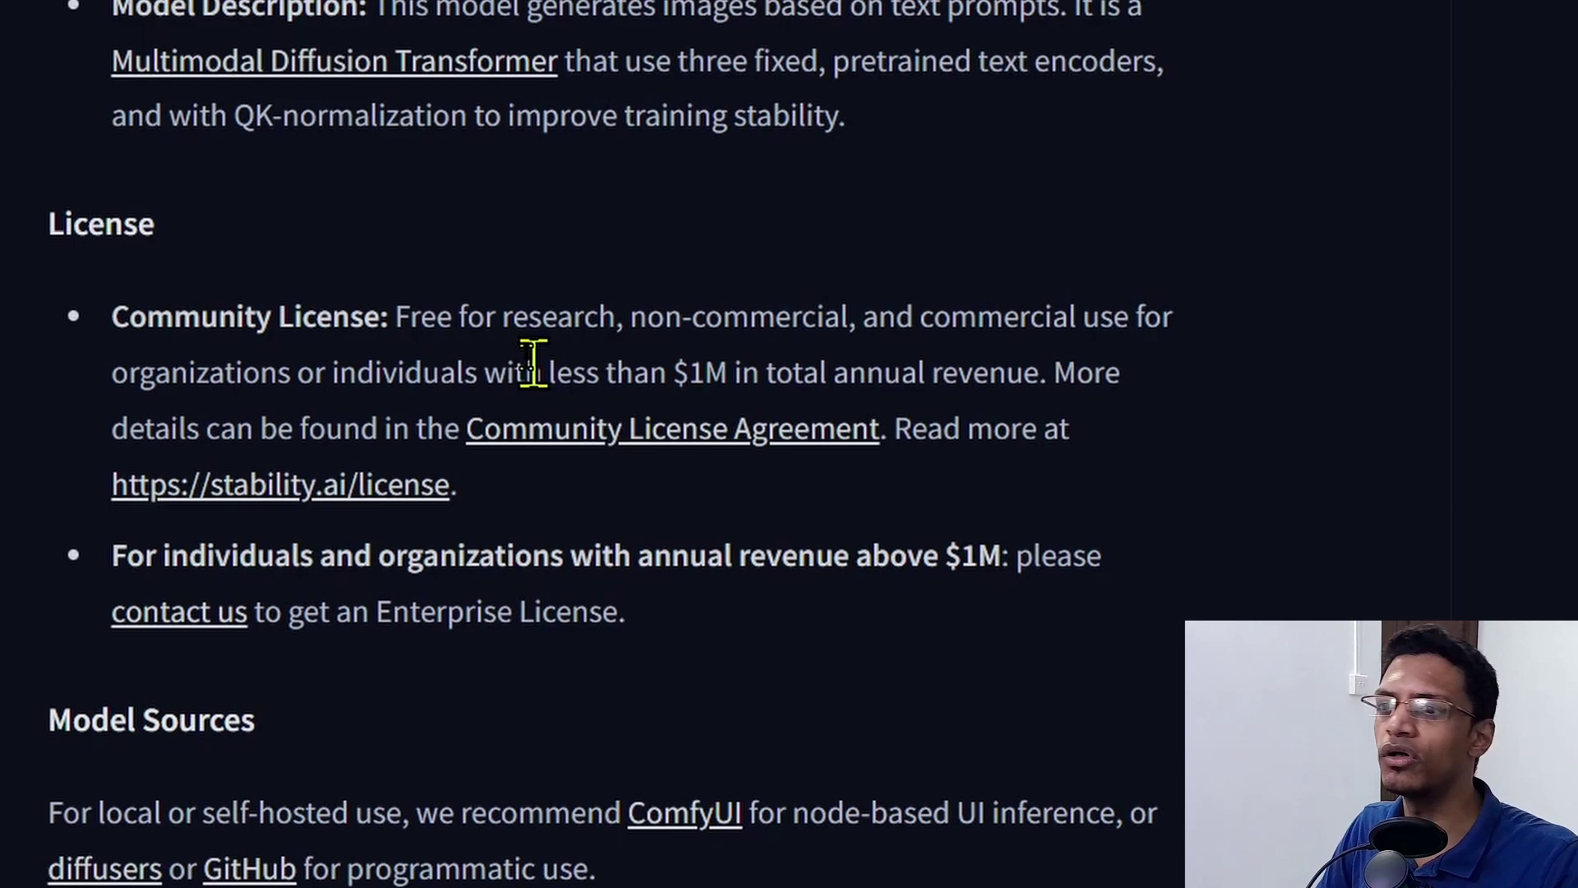
drag(550, 372, 1121, 376)
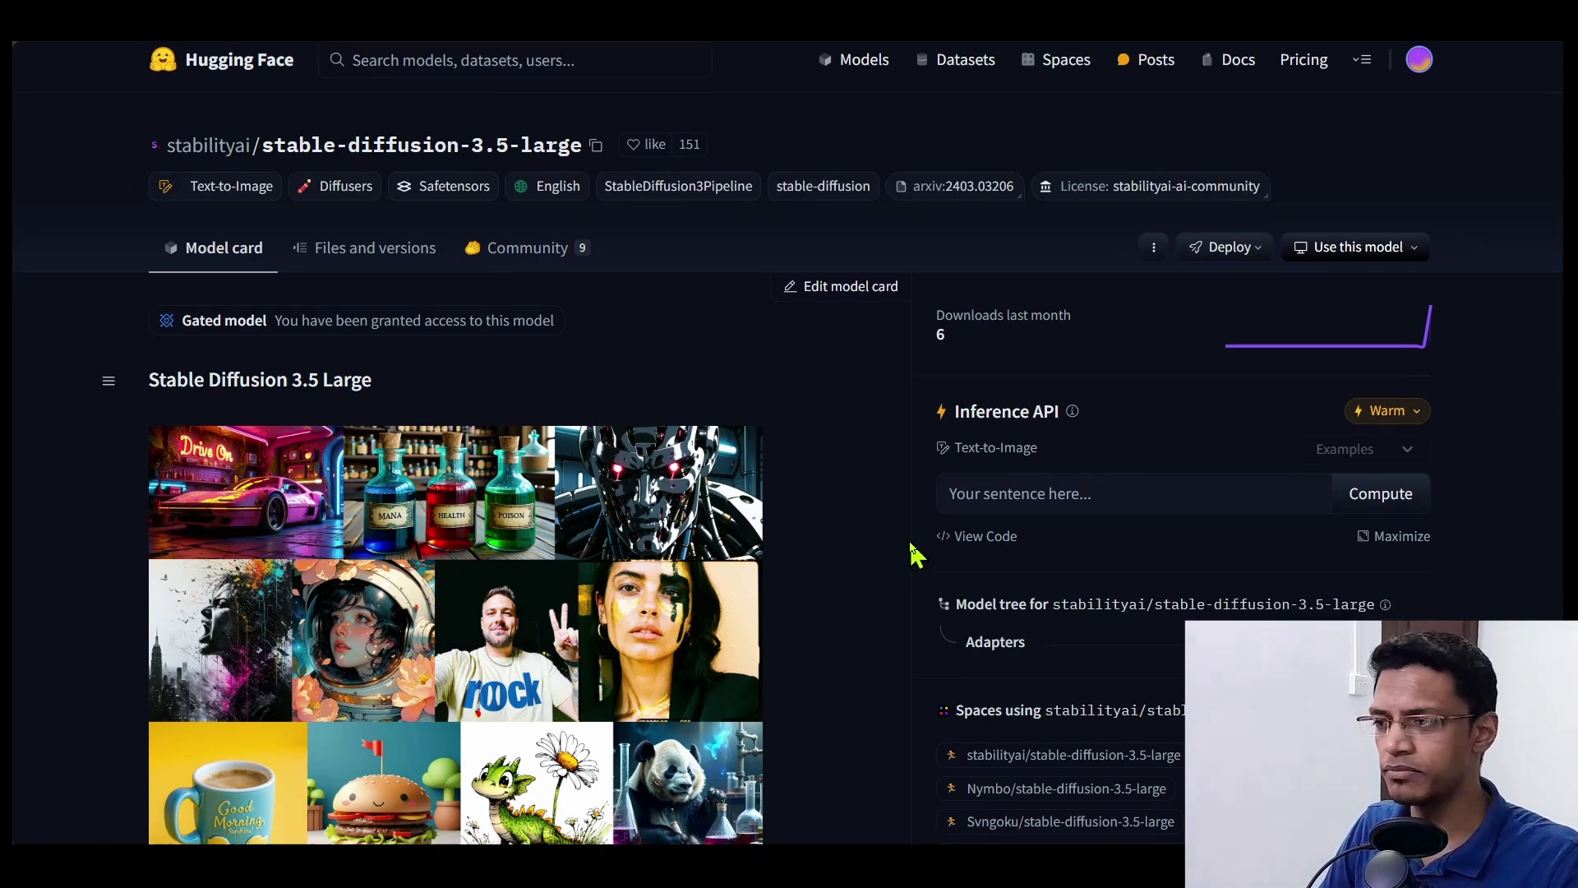
scroll(881, 549, down, 4)
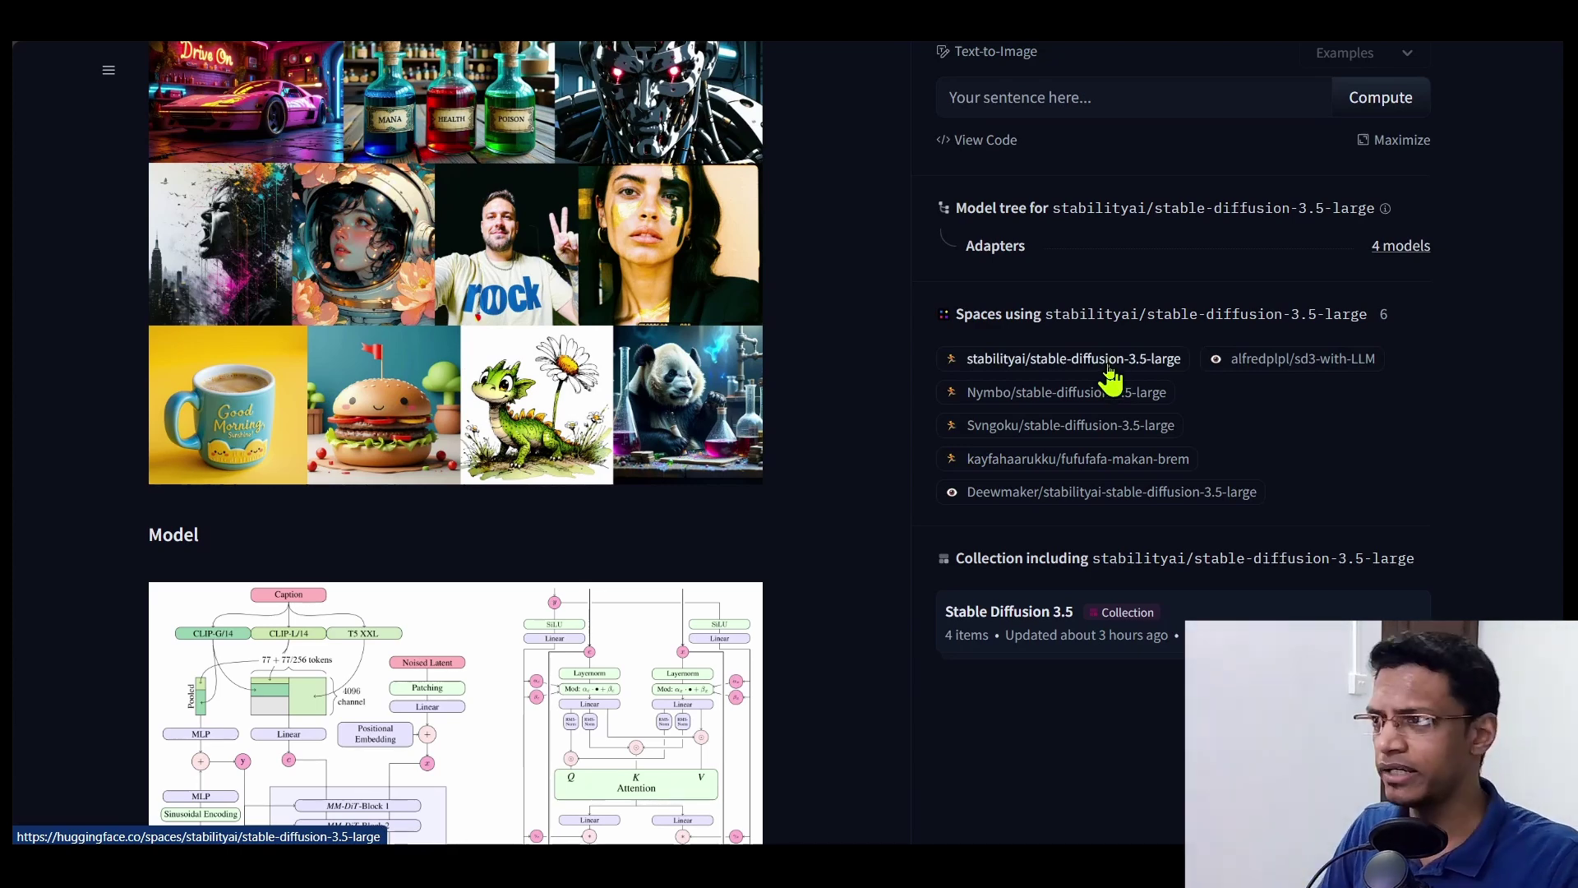
Step: Open the stabilityai/stable-diffusion-3.5-large Space, which shows a galaxy-in-a-bottle mountain landscape
click(1109, 364)
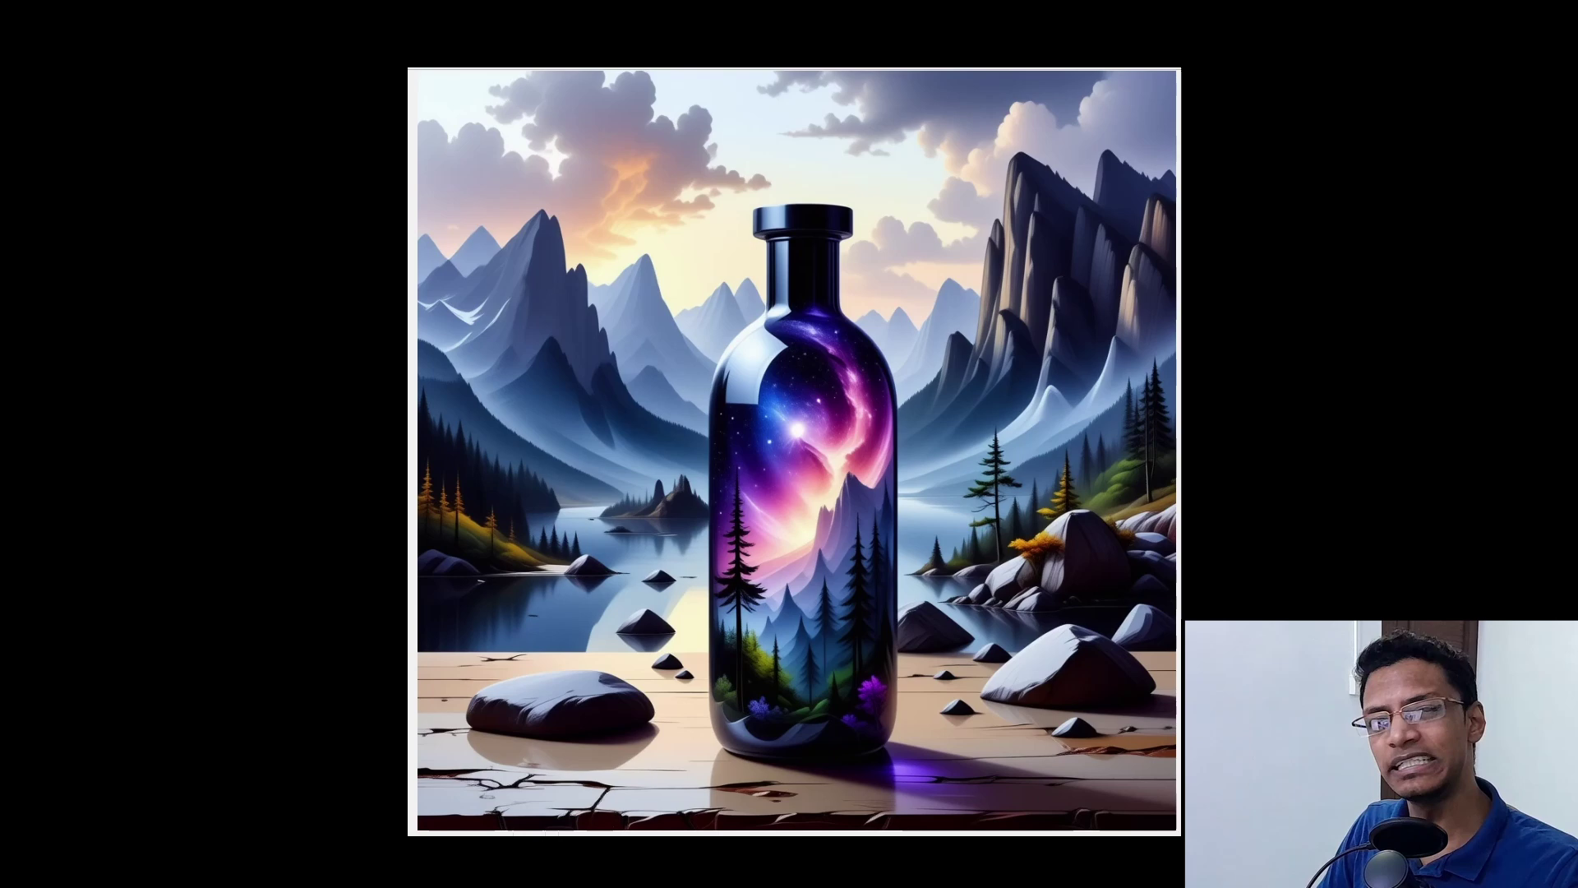
Step: Advance the sample slides to the stormy seascape with a man standing on rocks
key(Right)
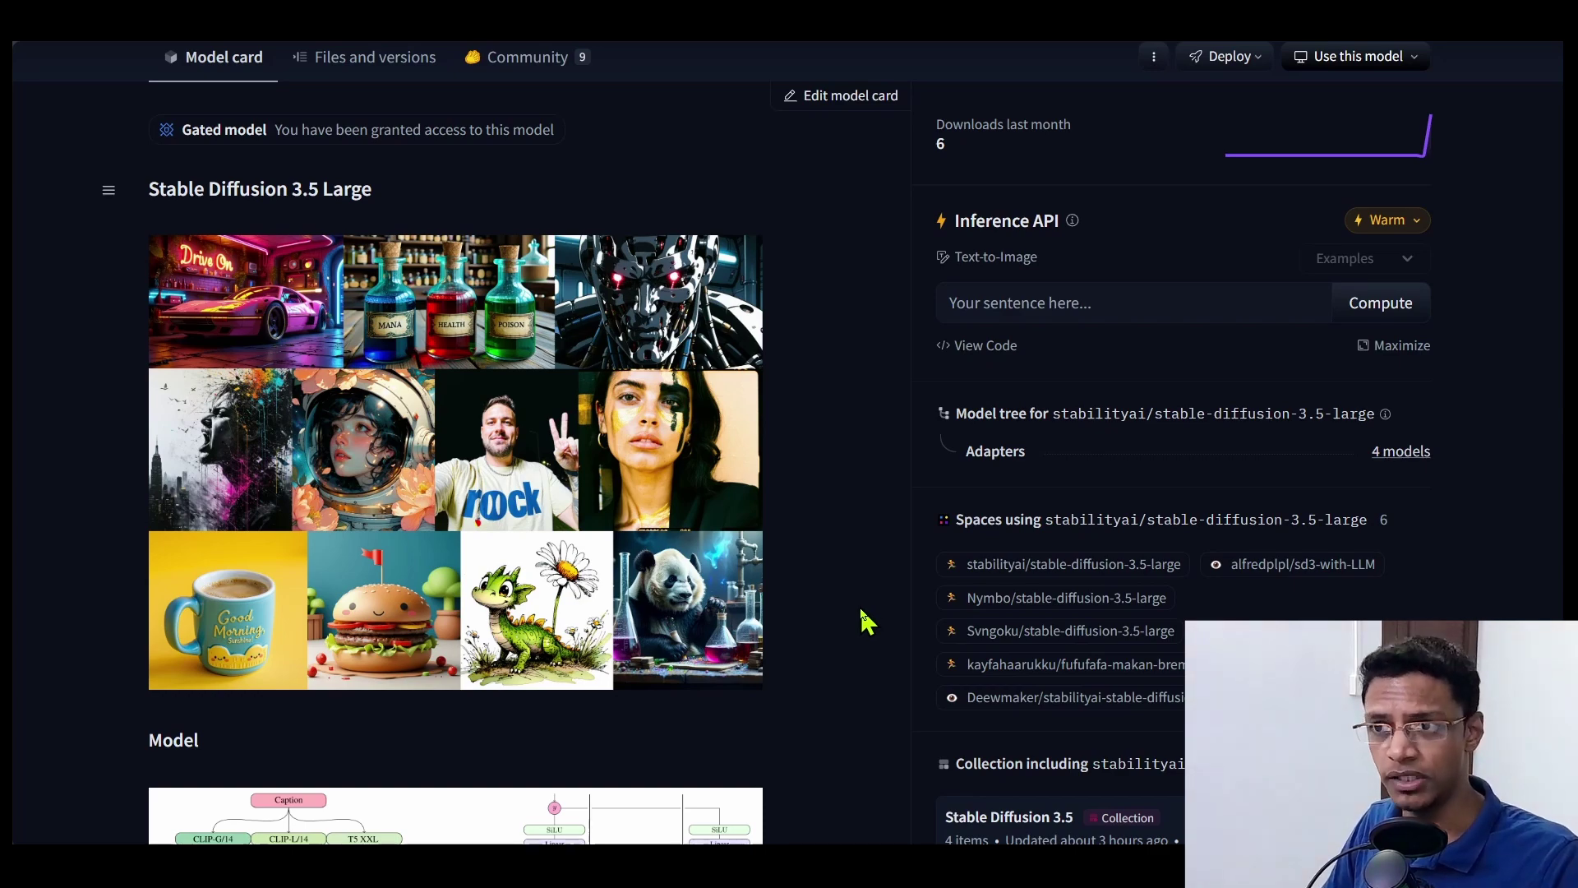
scroll(865, 621, up, 1)
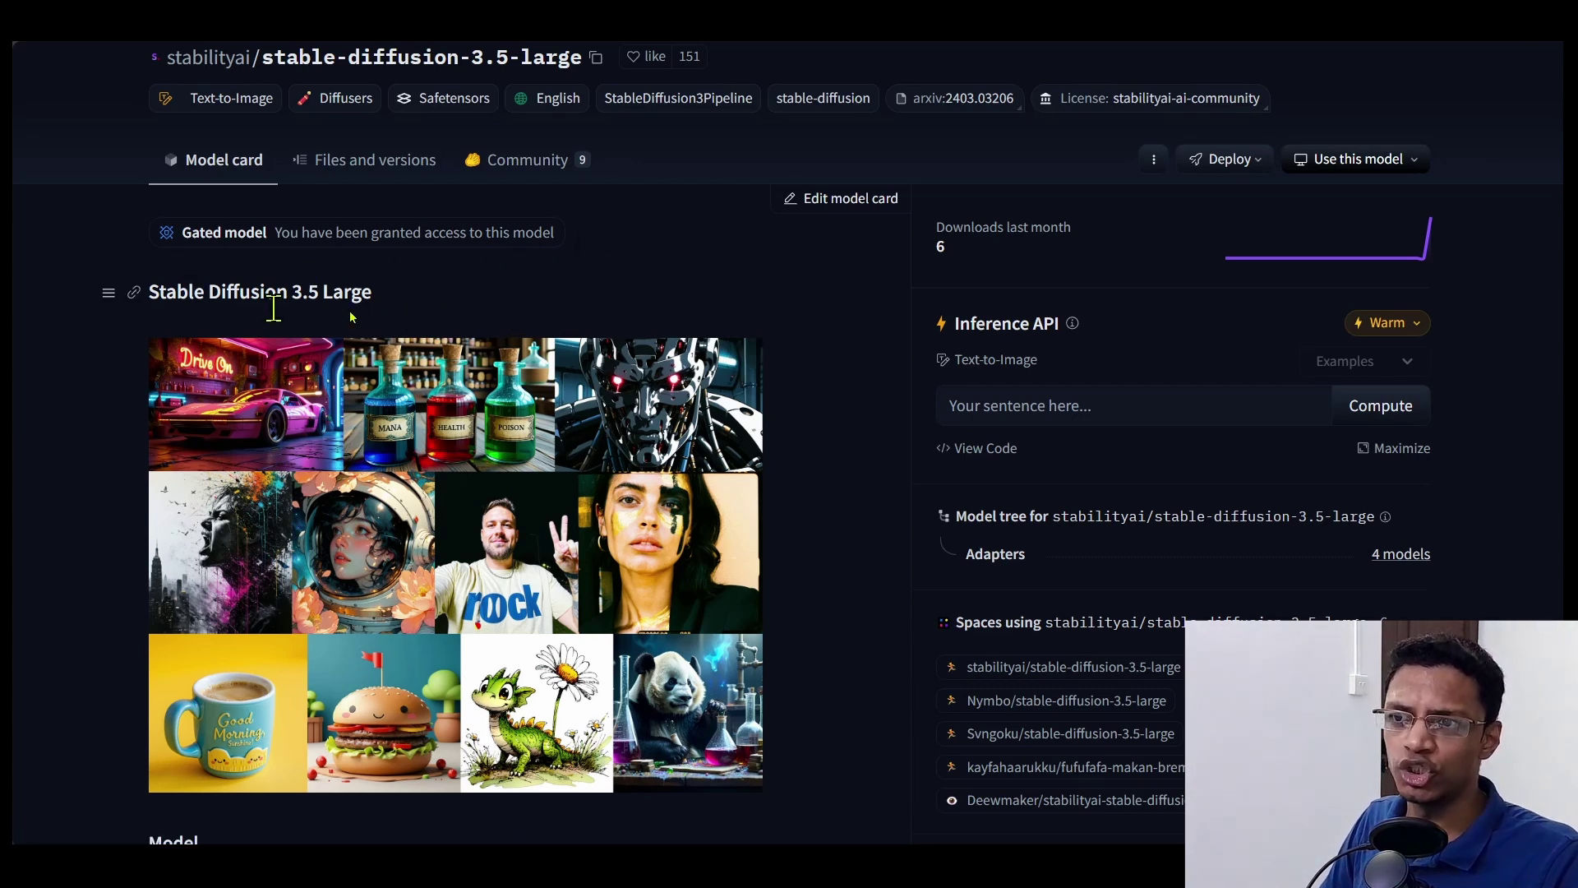
drag(272, 235, 617, 246)
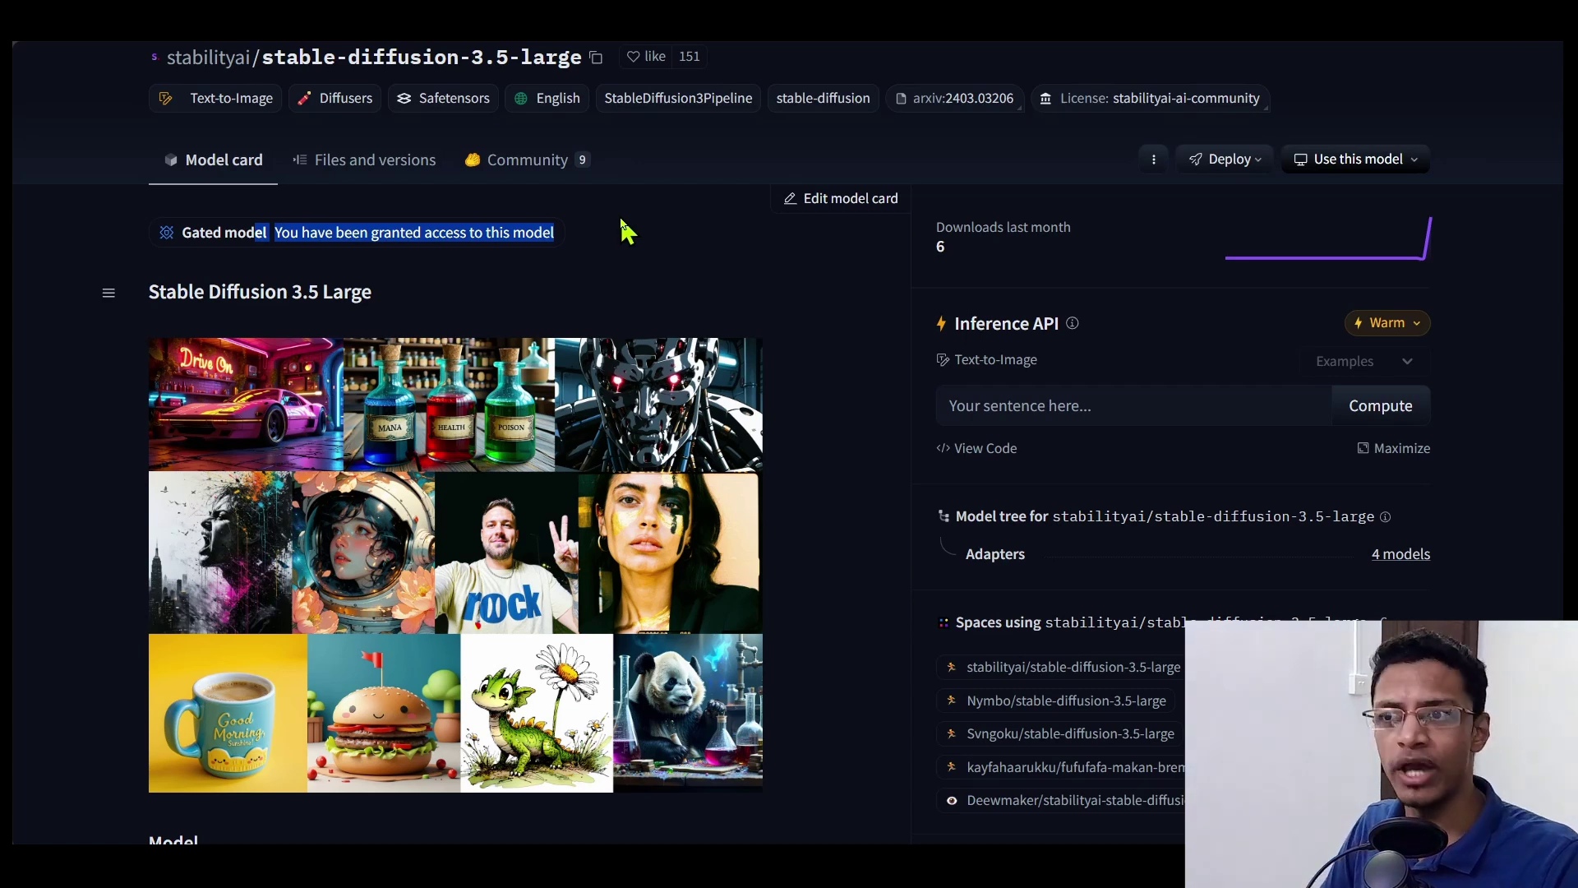
click(623, 230)
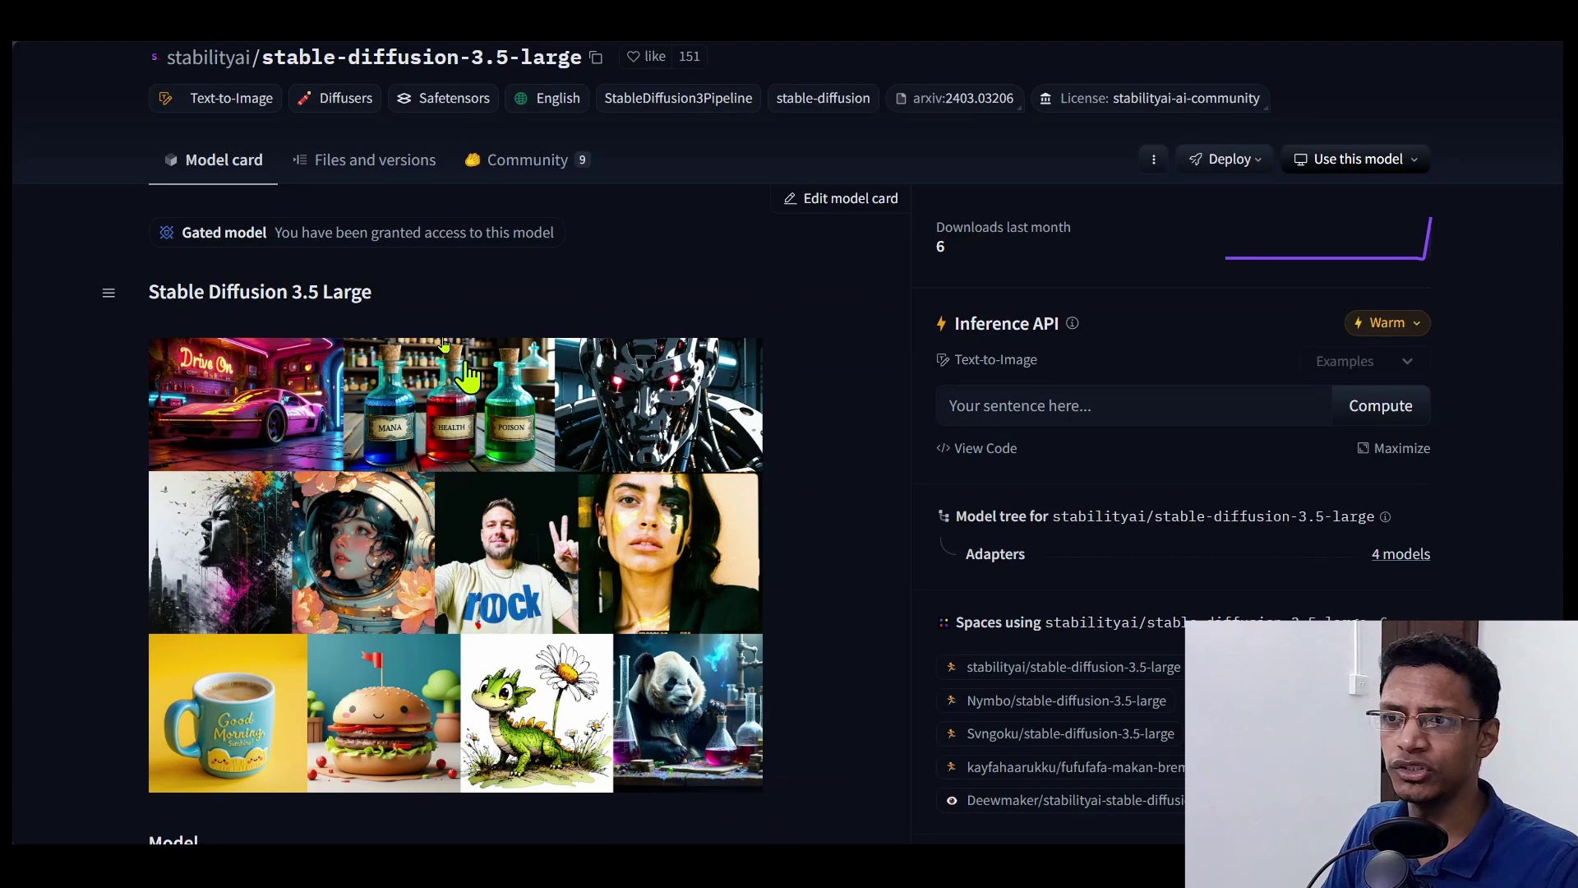
Step: Show the repository's Files and versions list, including the 16.5 GB sd3.5_large.safetensors
click(375, 160)
scroll(77, 544, down, 5)
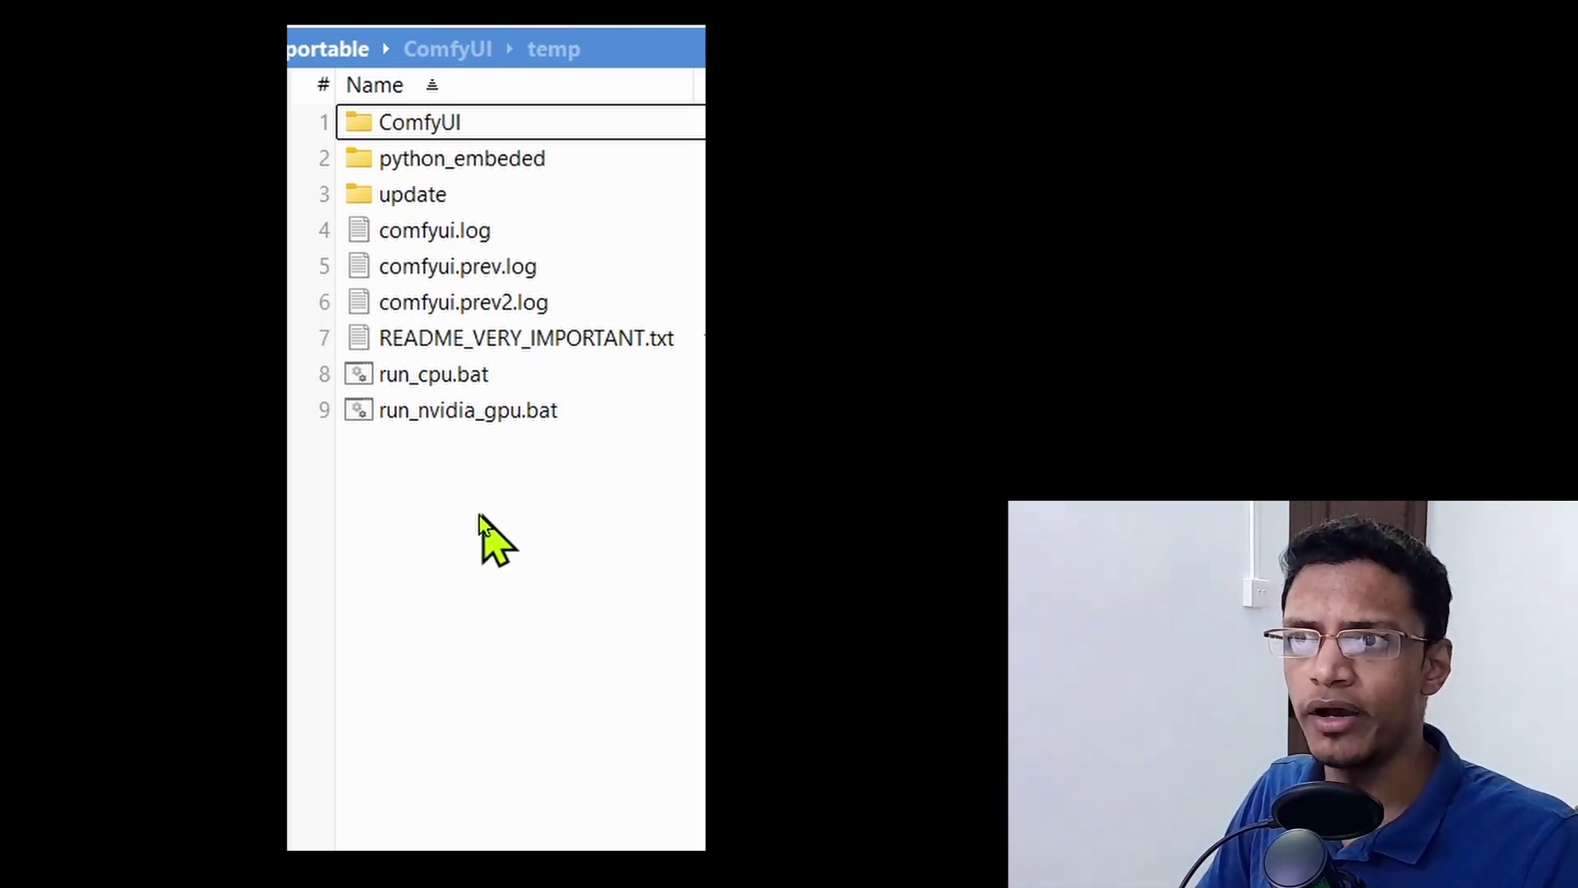
Step: Browse to ComfyUI's models/checkpoints folder and select the sd3.5_large and sd3.5_large_turbo files
key(BackSpace)
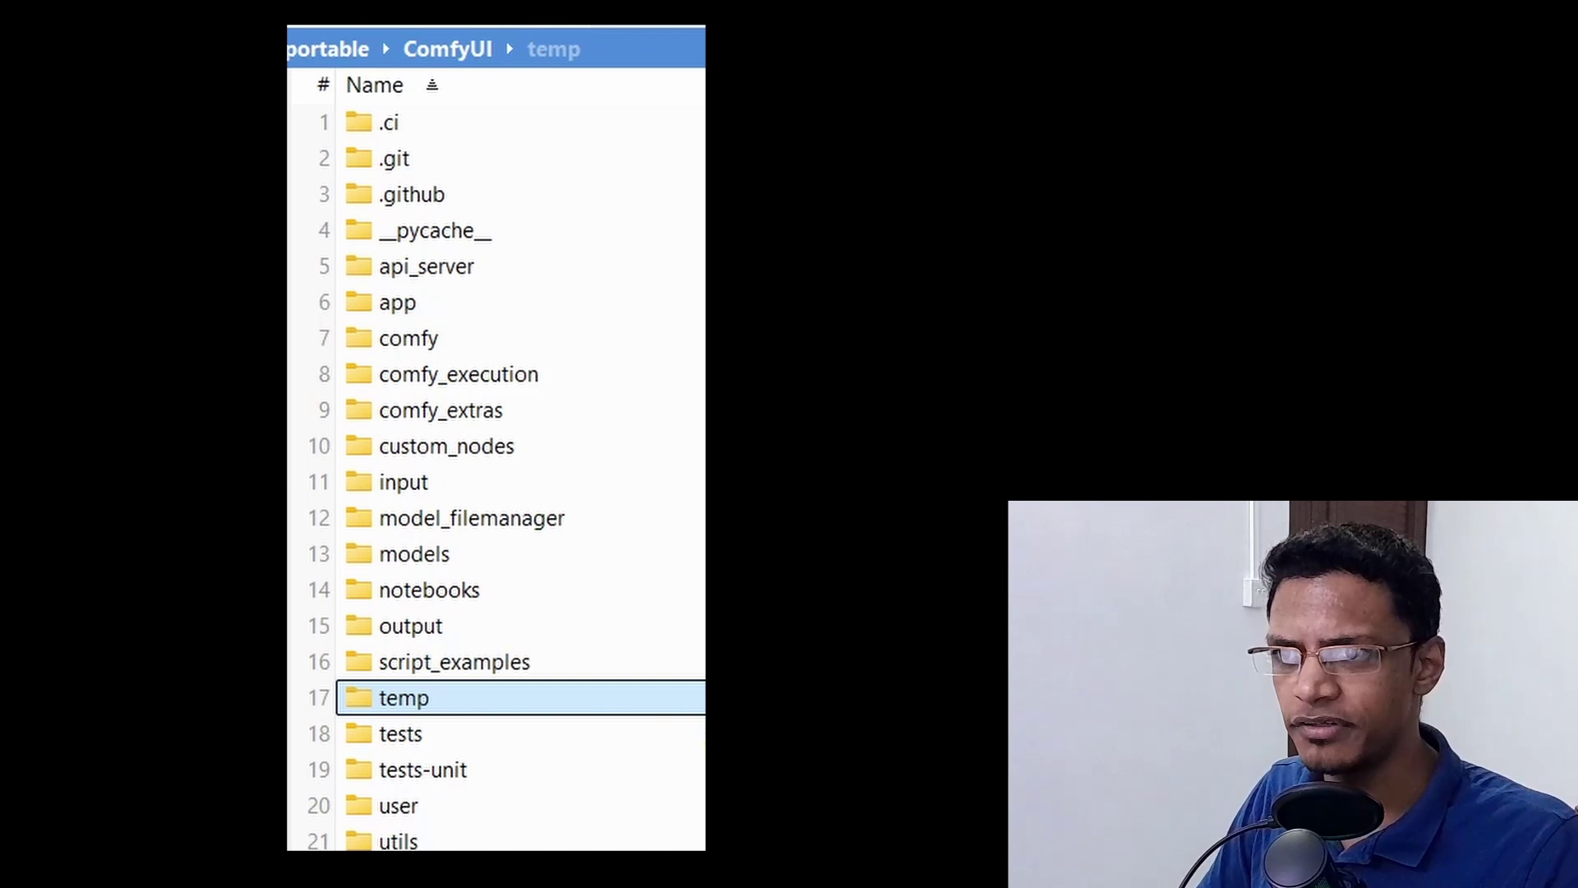
click(458, 564)
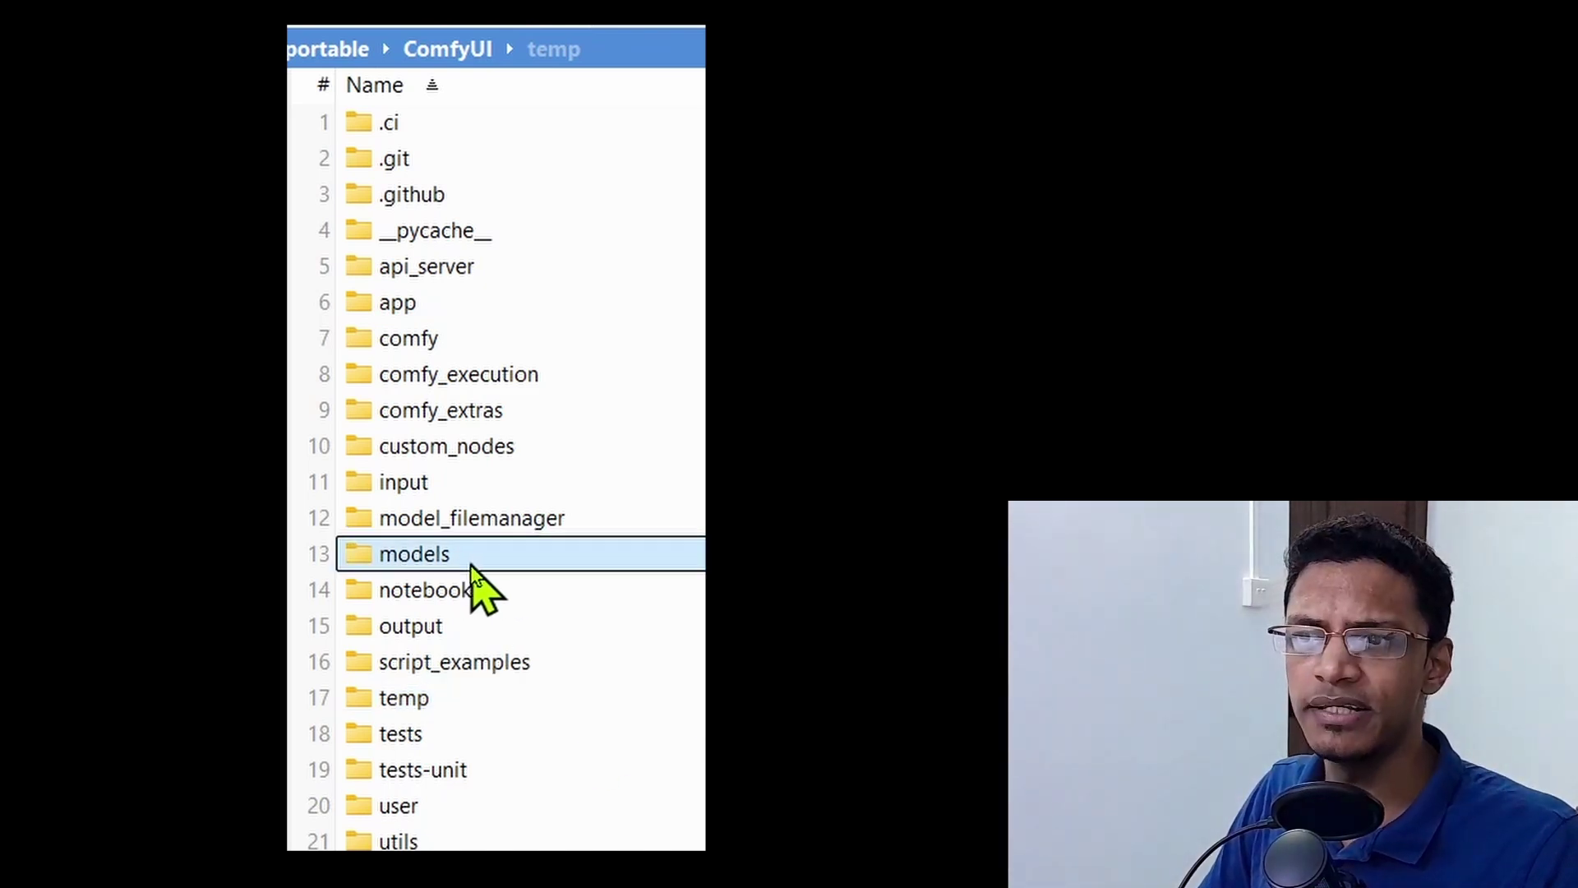
double_click(495, 565)
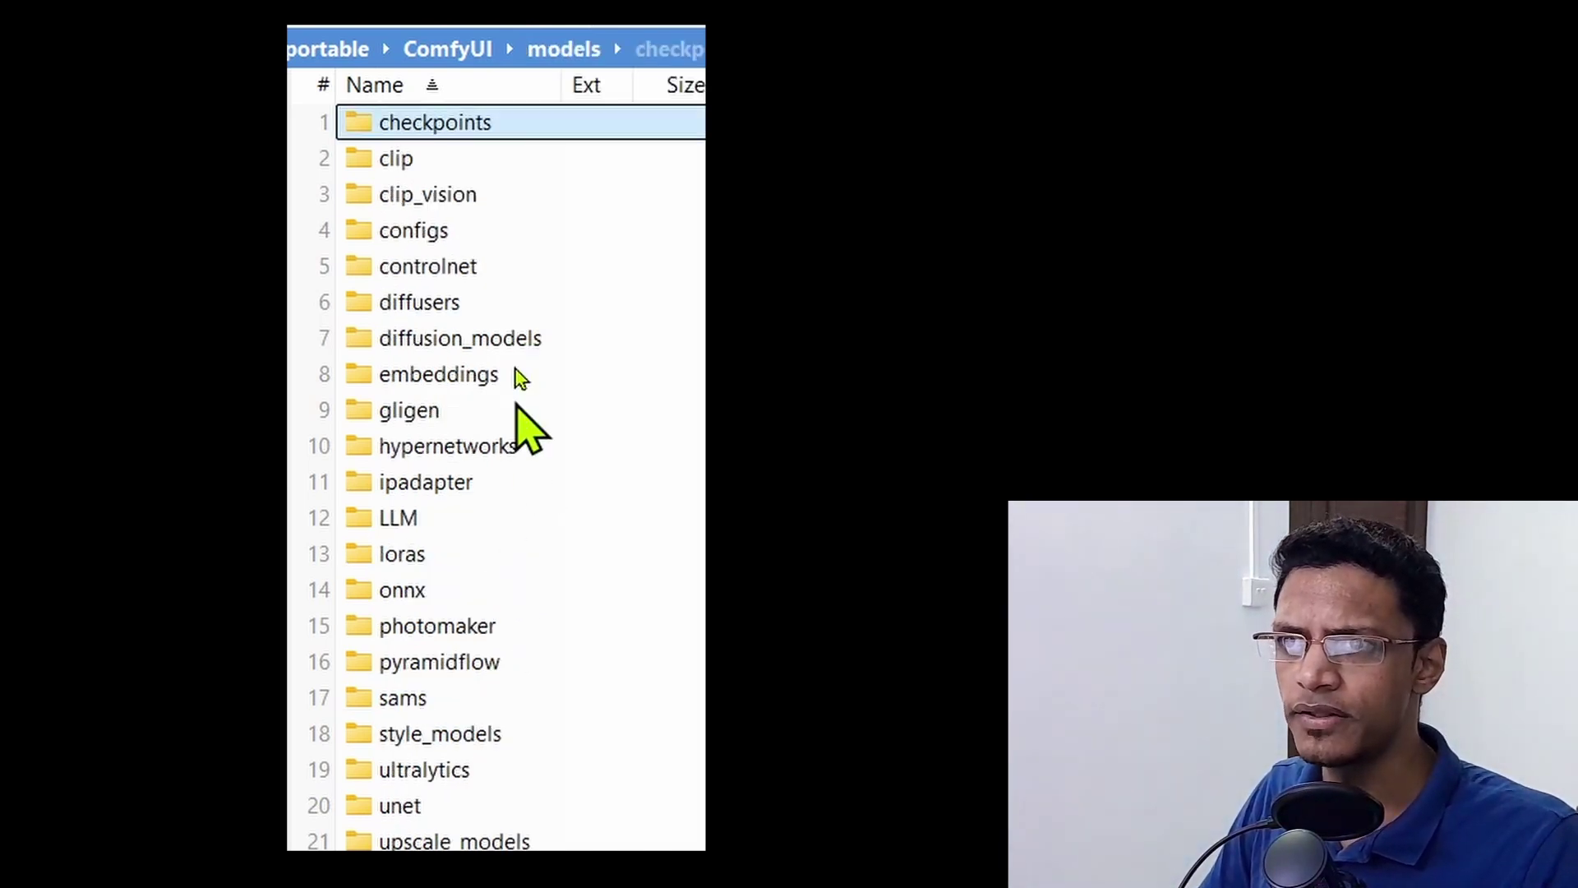
double_click(488, 127)
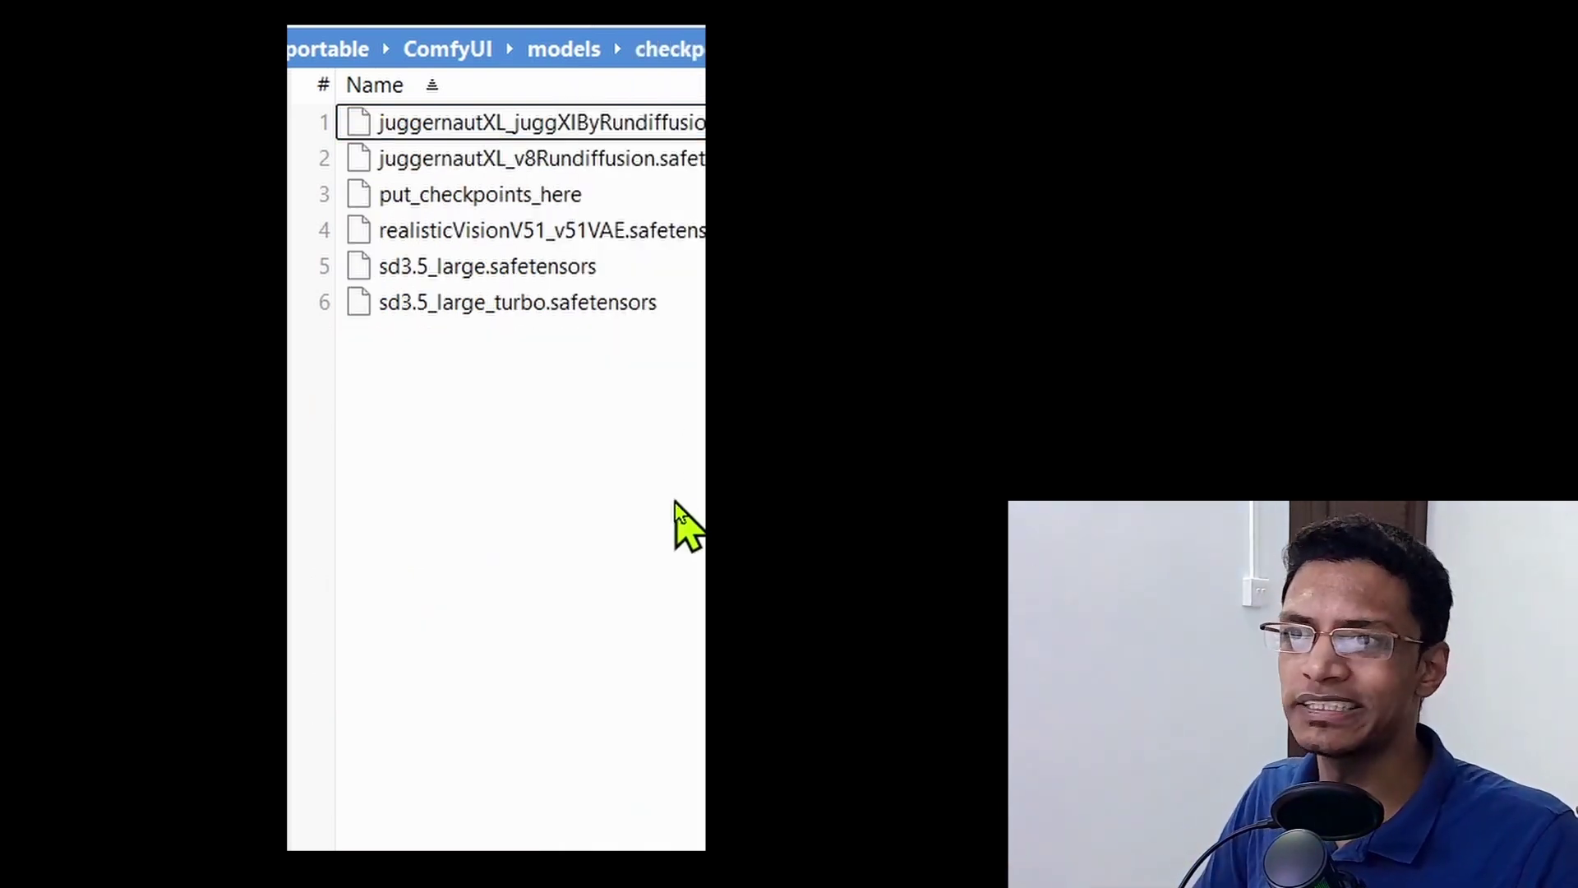
click(463, 267)
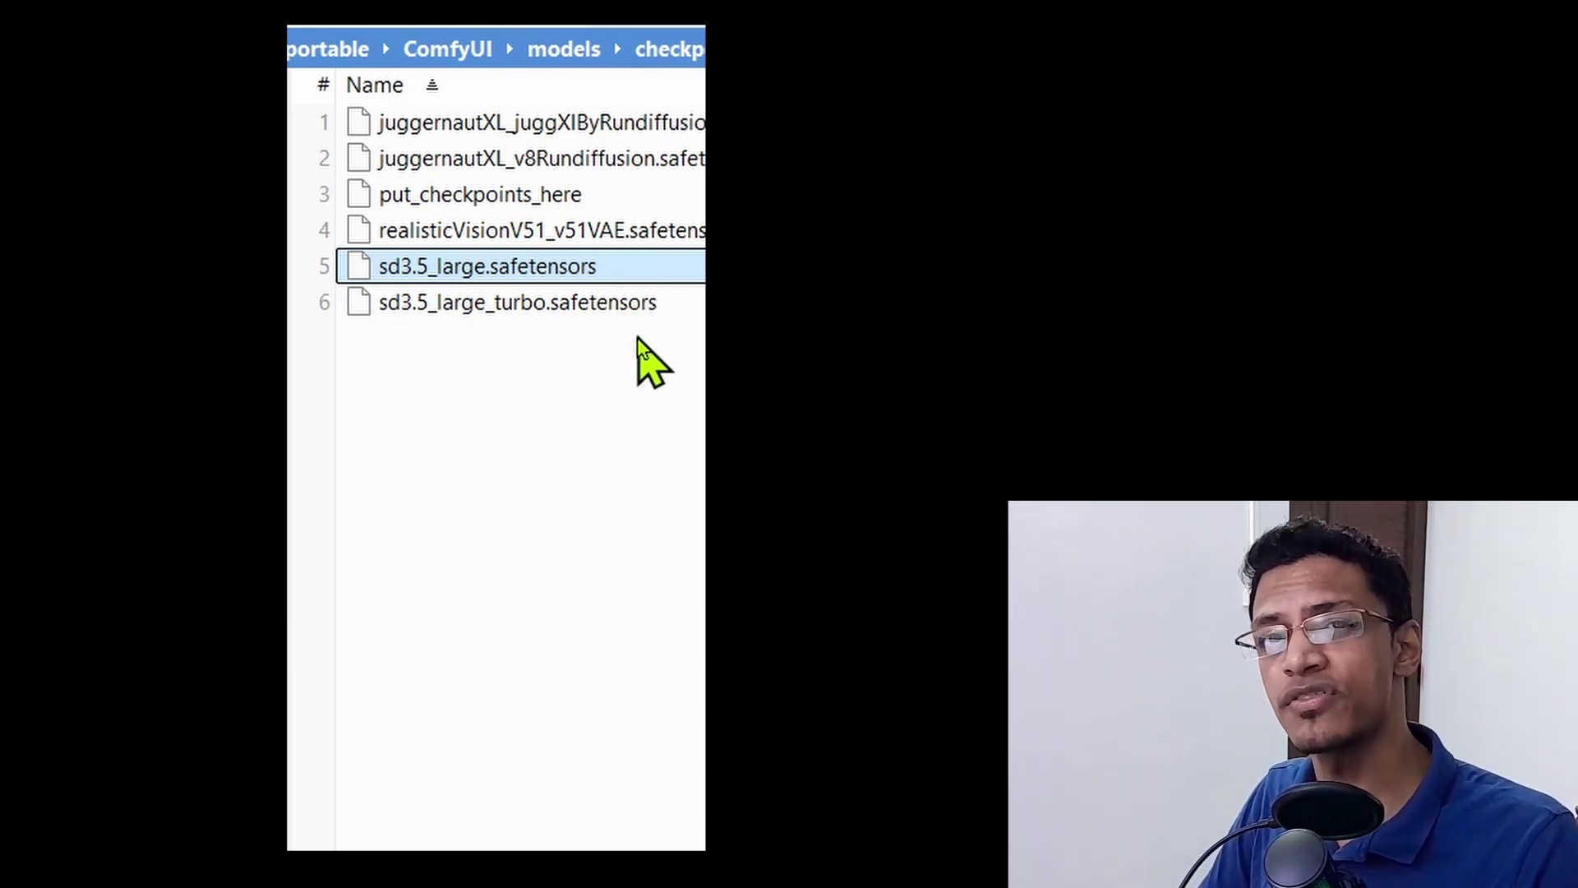
click(510, 312)
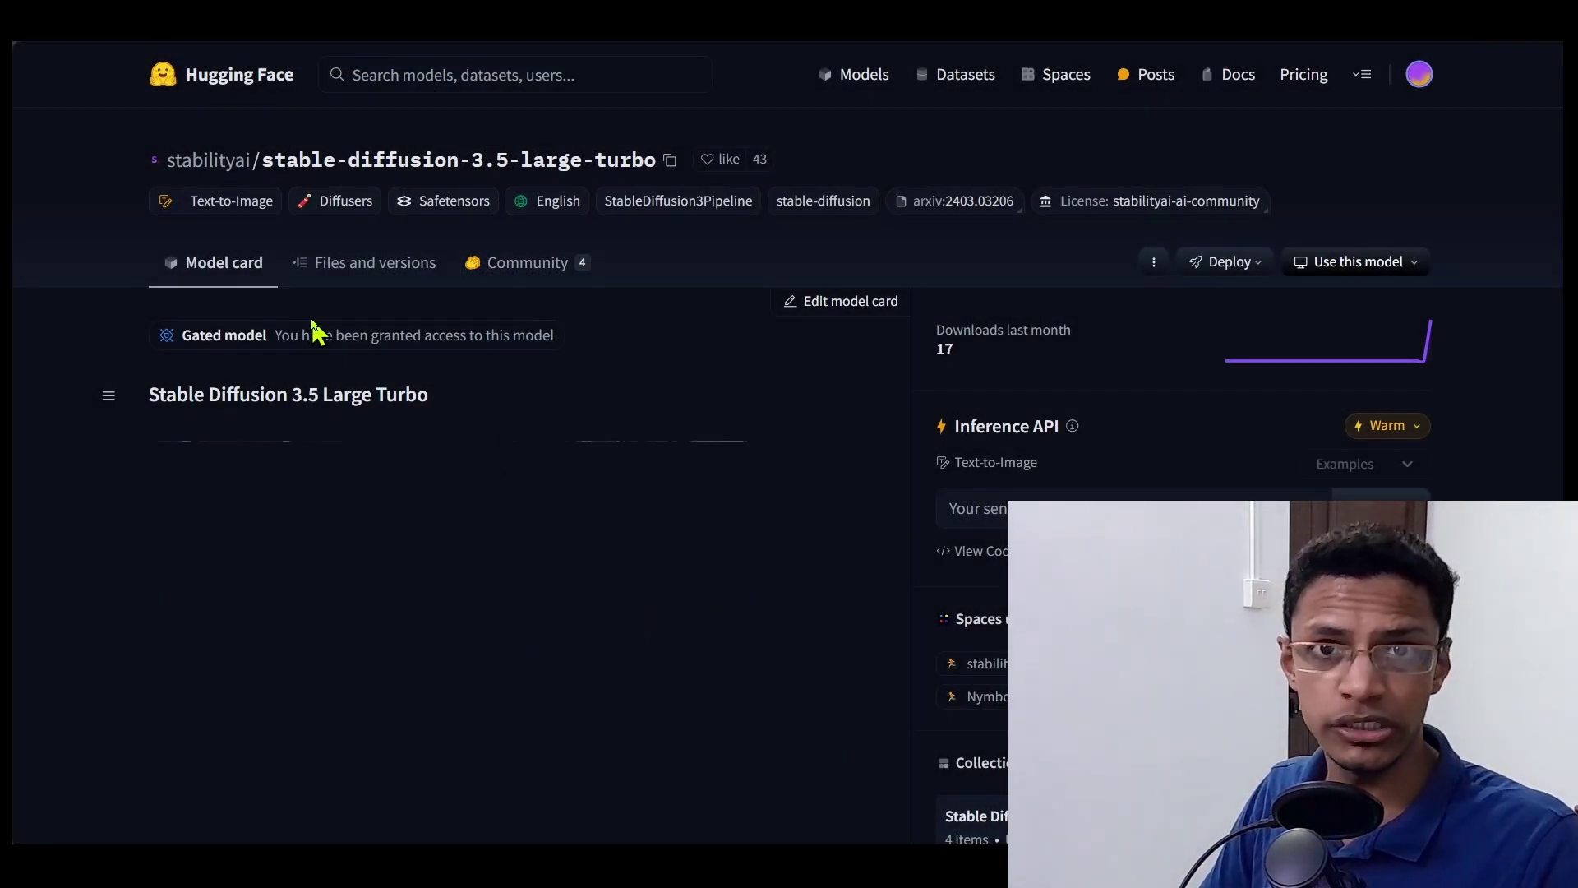
Step: Download sd3.5_large_turbo.safetensors from the Large Turbo repository's file list
click(376, 263)
scroll(377, 493, down, 5)
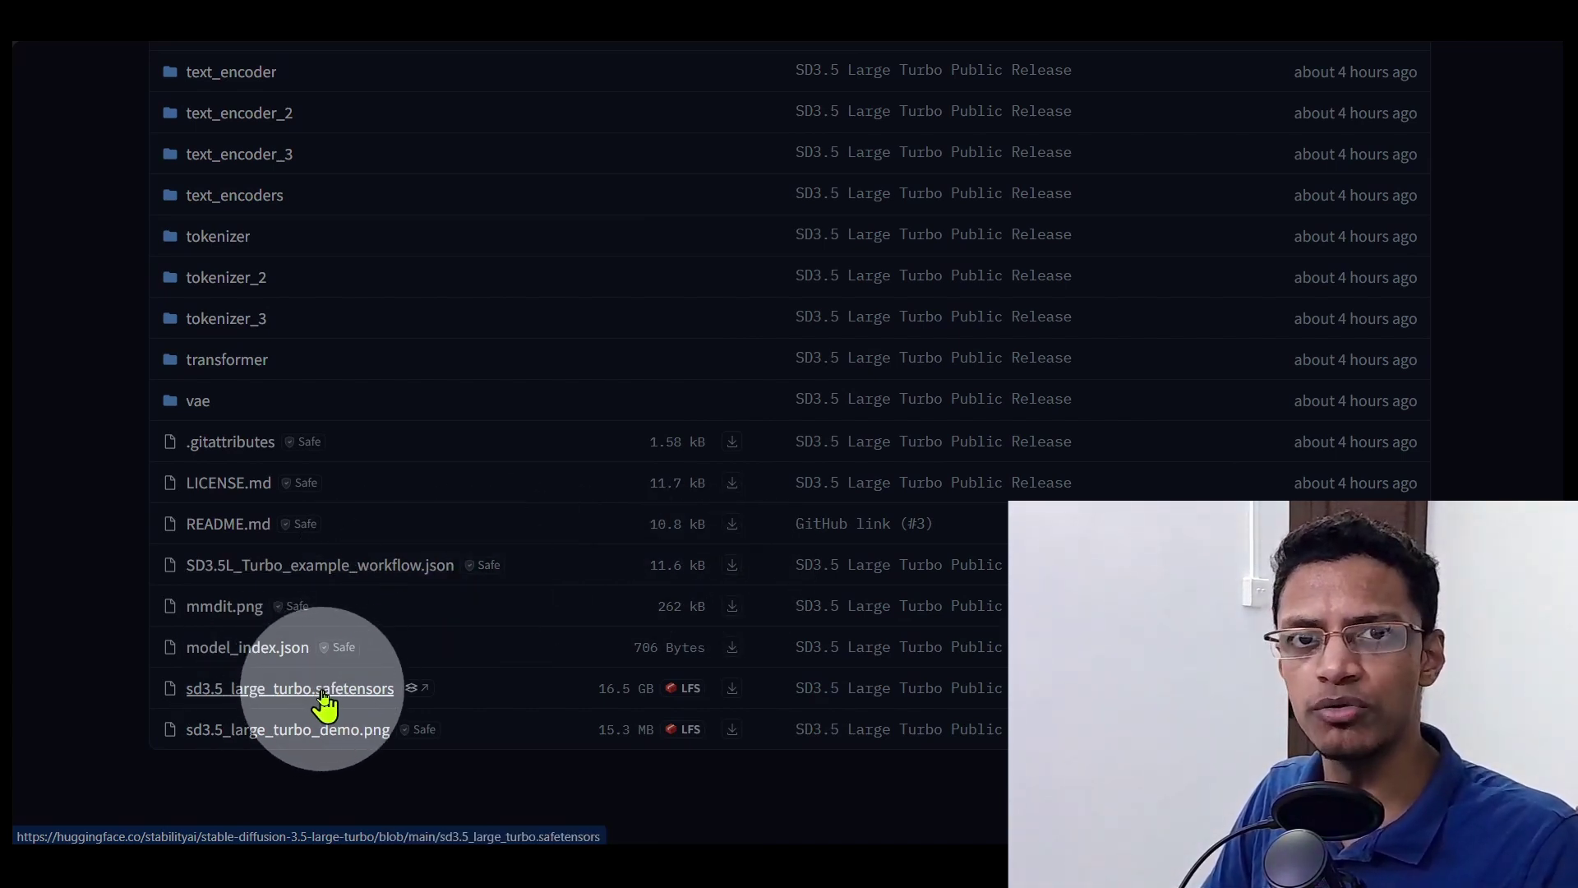
click(732, 688)
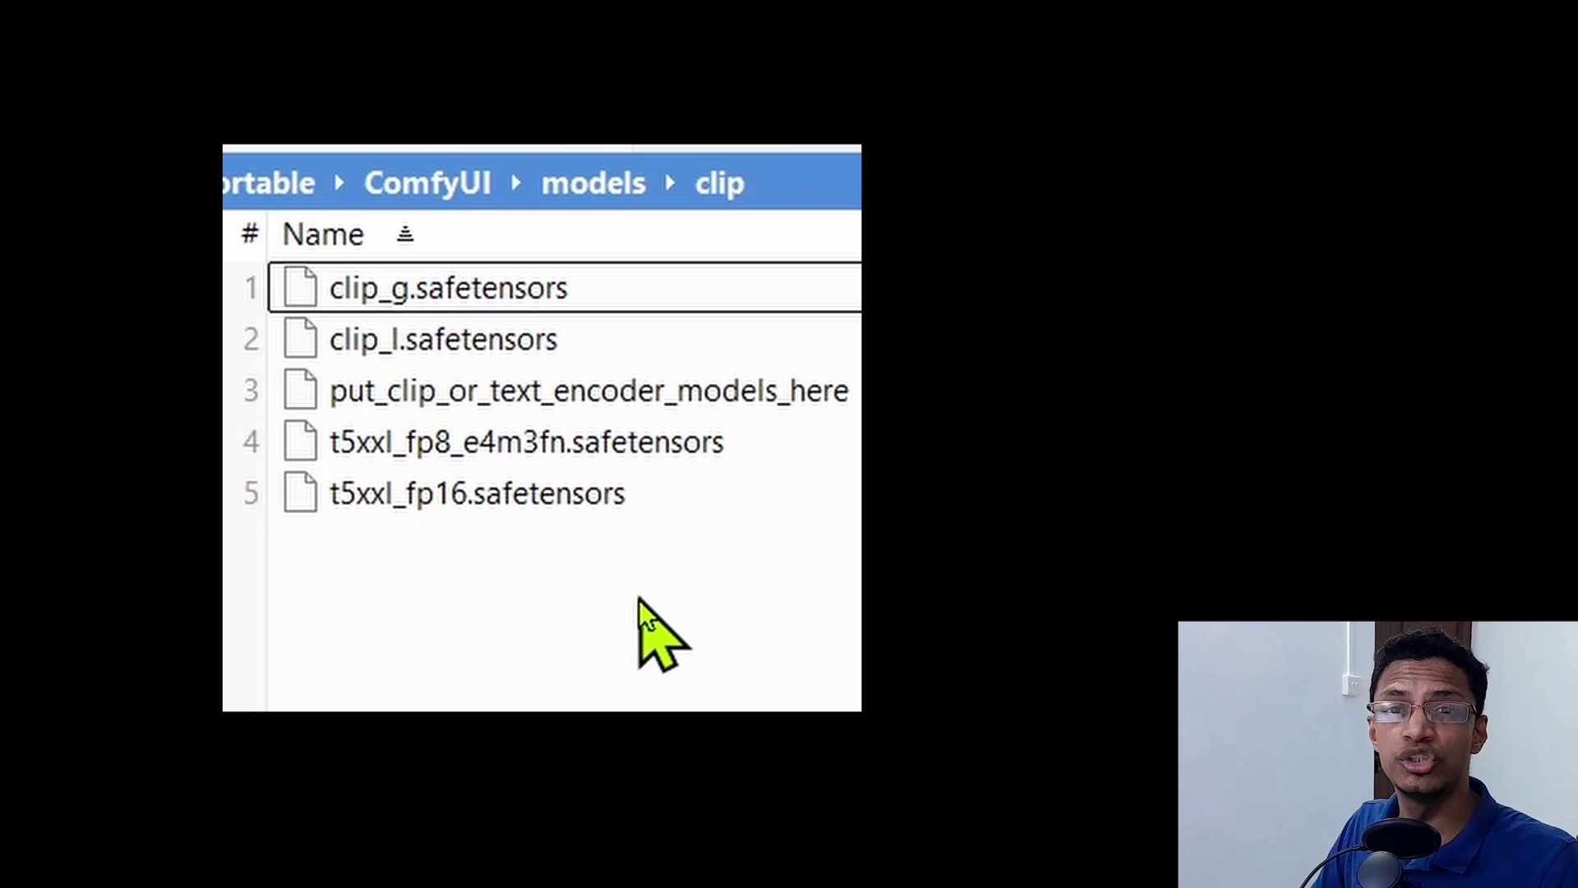
click(502, 287)
click(518, 339)
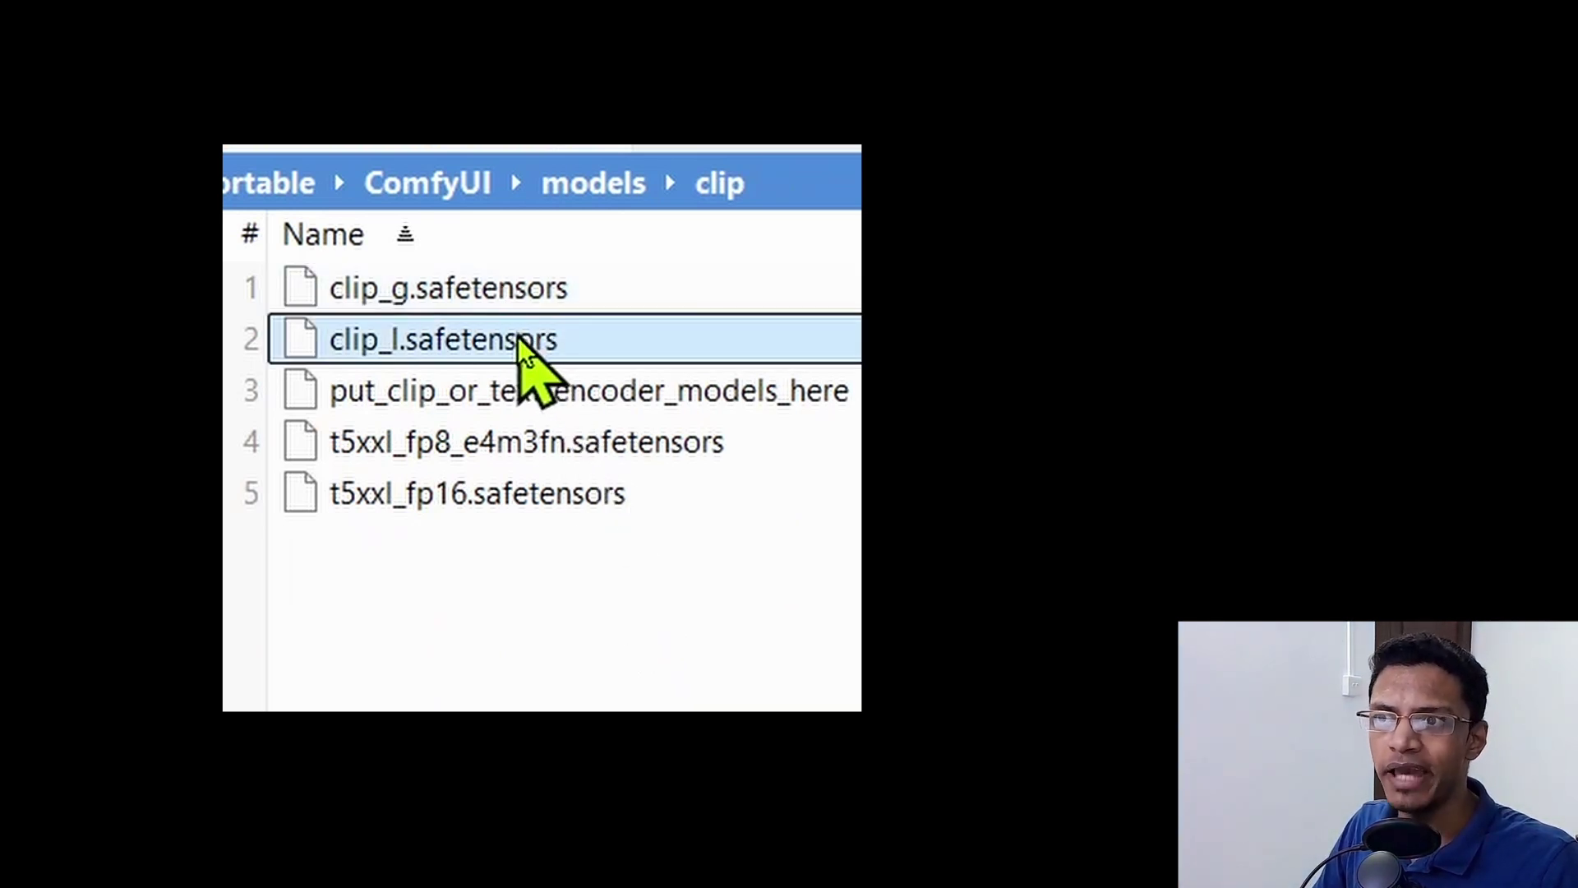
click(395, 444)
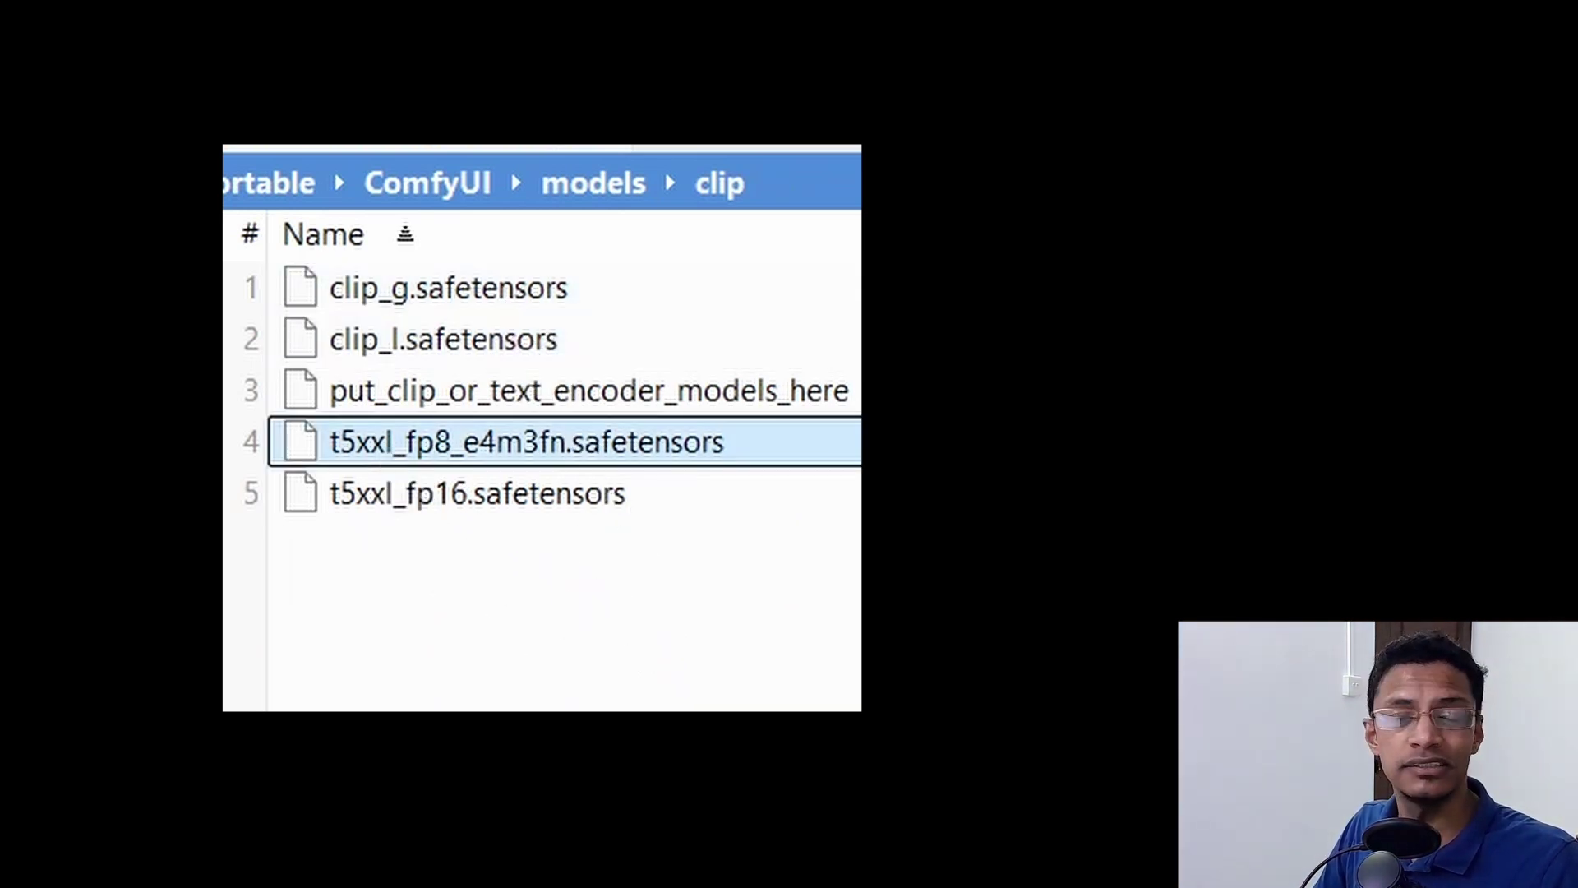
click(481, 493)
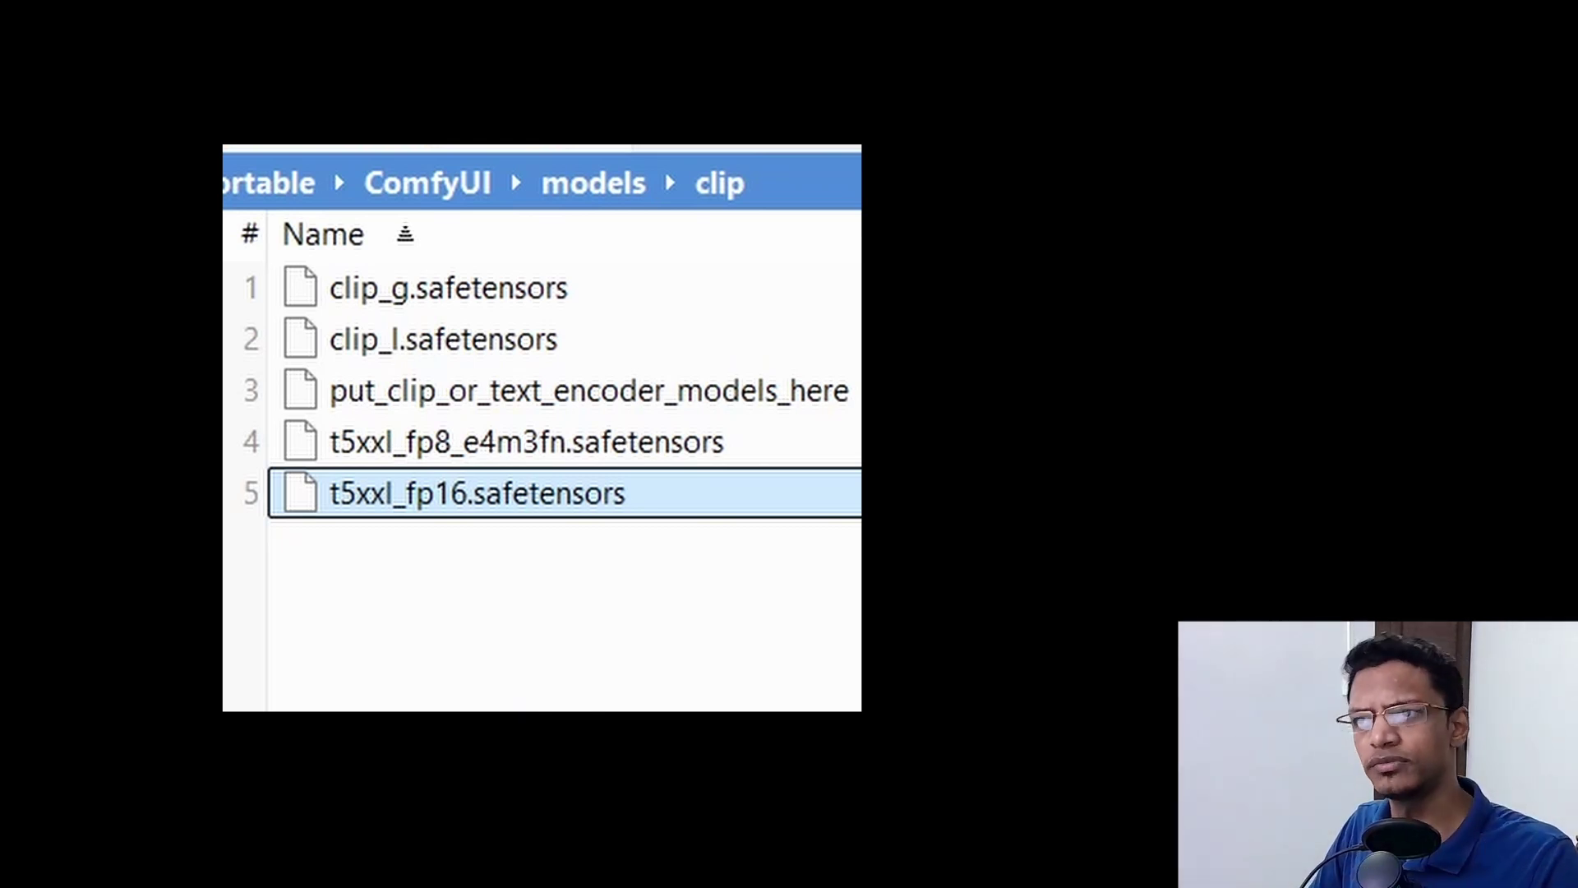
key(BackSpace)
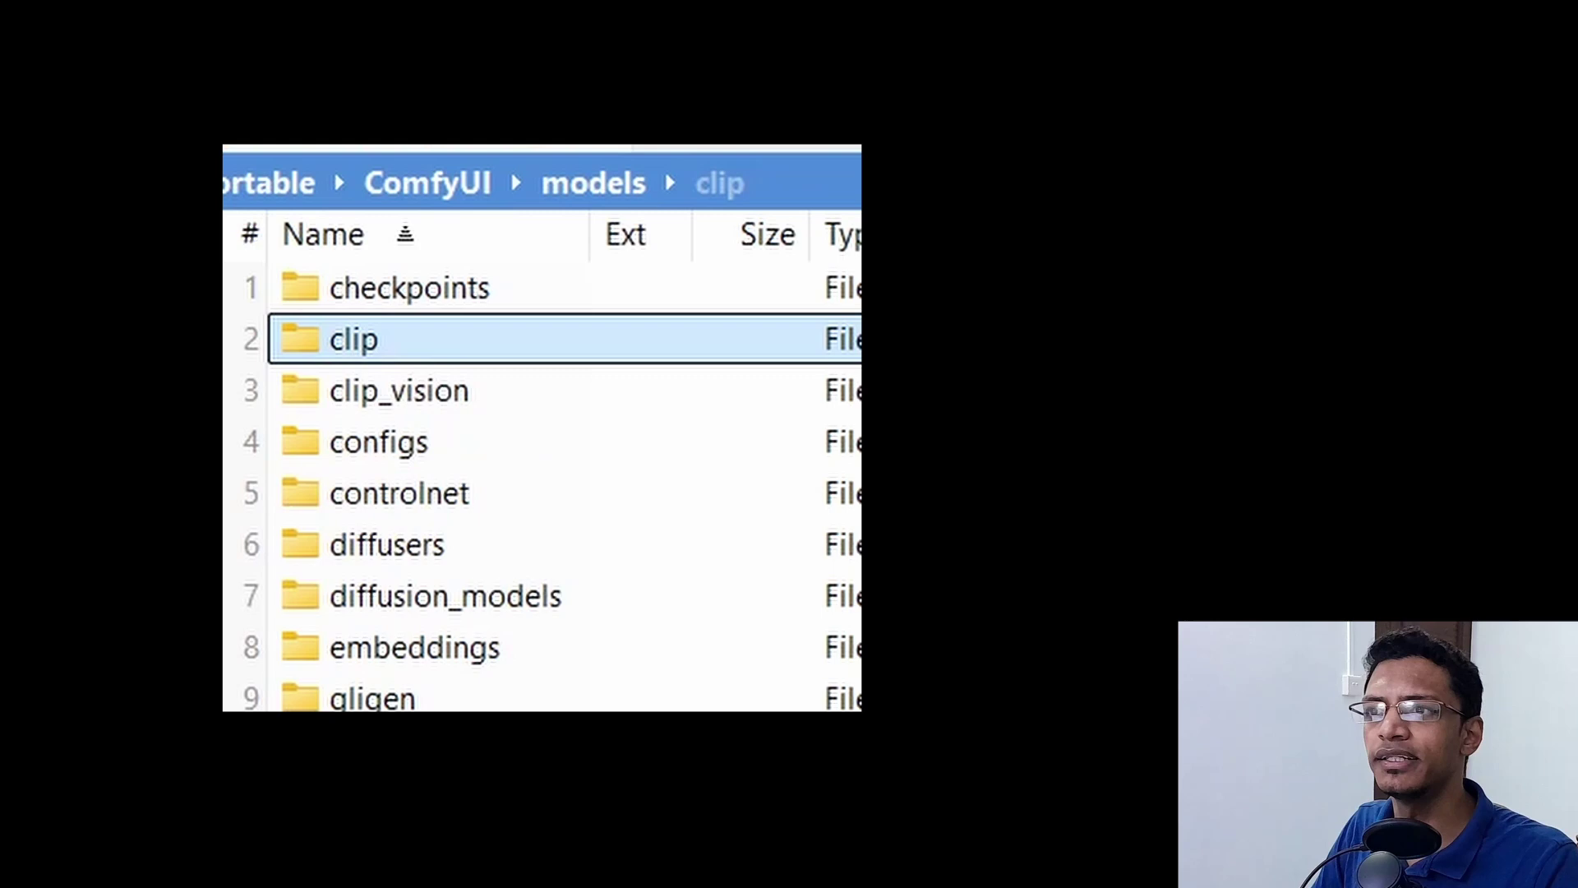
double_click(427, 345)
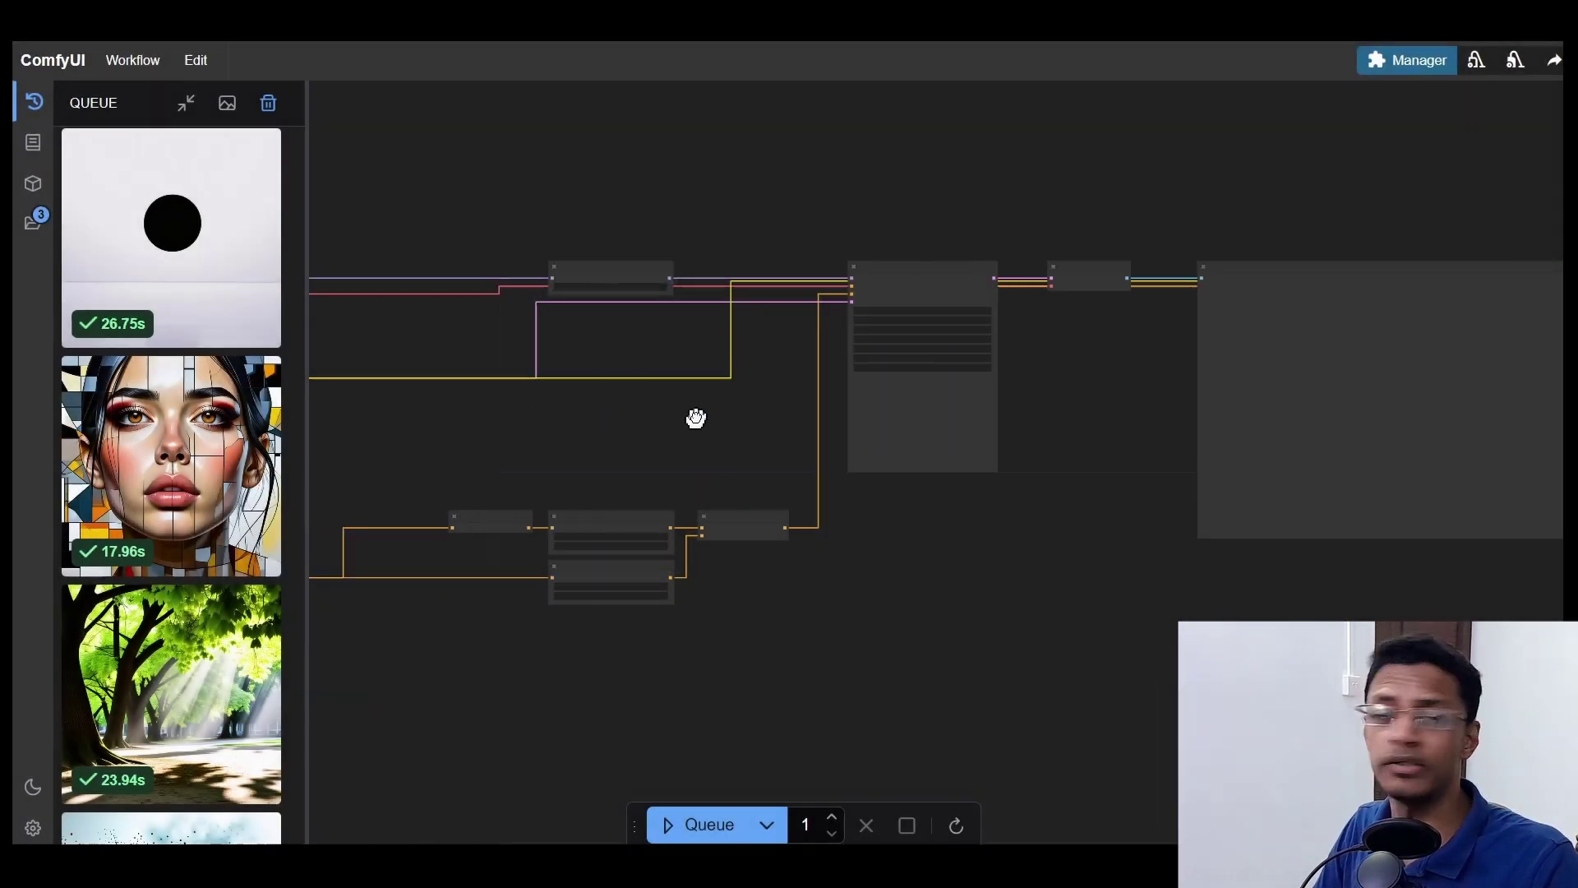
Step: Show the ComfyUI Manager menu with its update options
mouse_move(736, 428)
mouse_down()
mouse_move(834, 448)
mouse_move(524, 456)
mouse_up()
scroll(876, 468, up, 3)
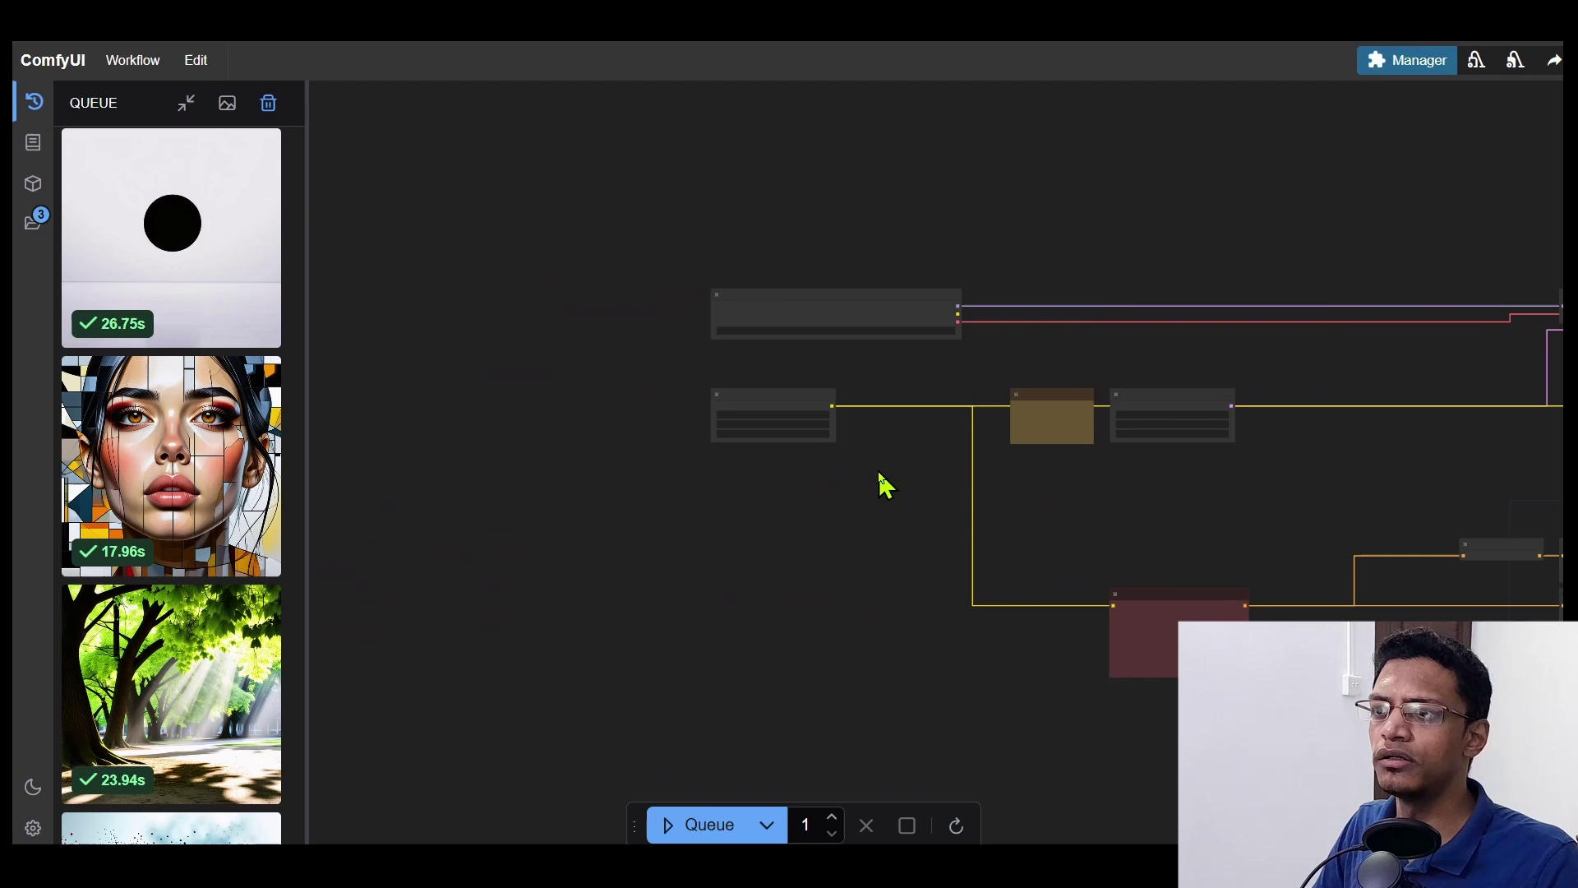
drag(877, 470, 628, 497)
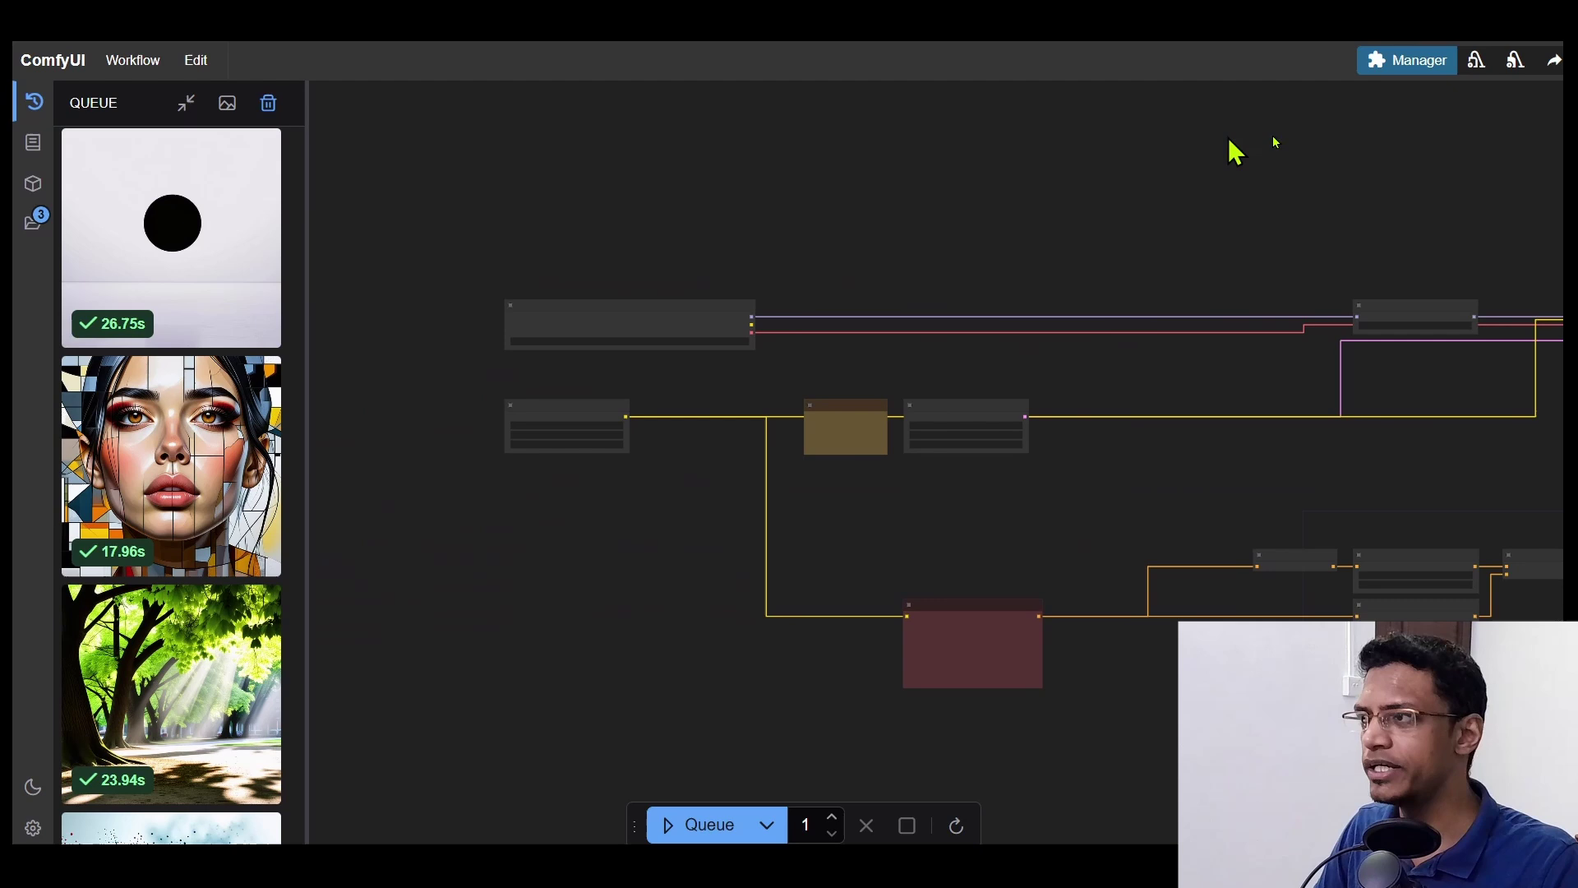
click(1406, 59)
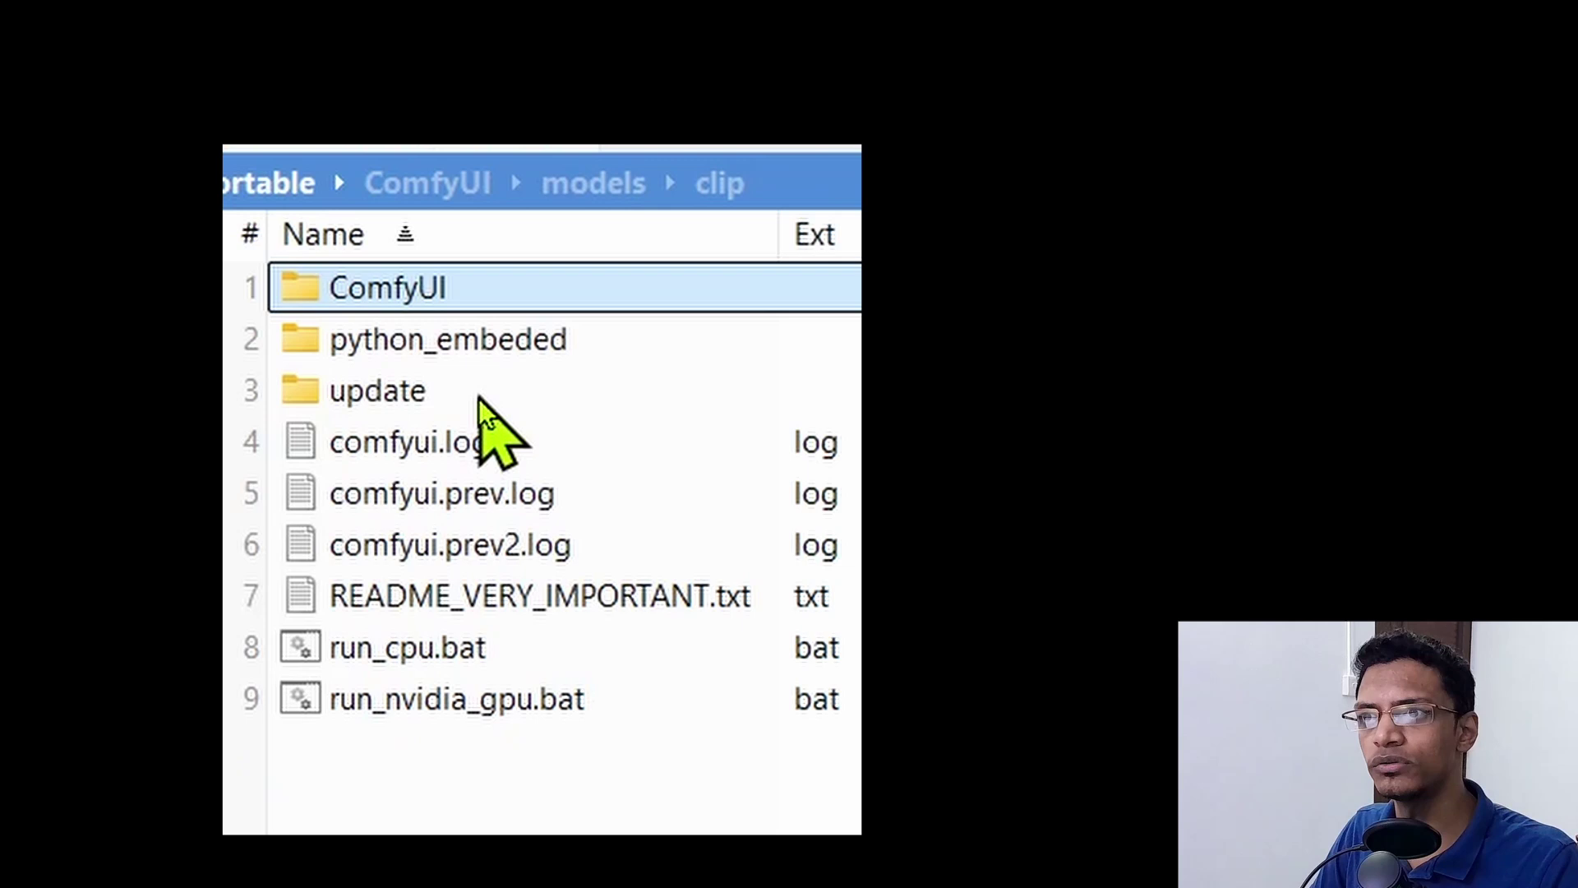
double_click(393, 392)
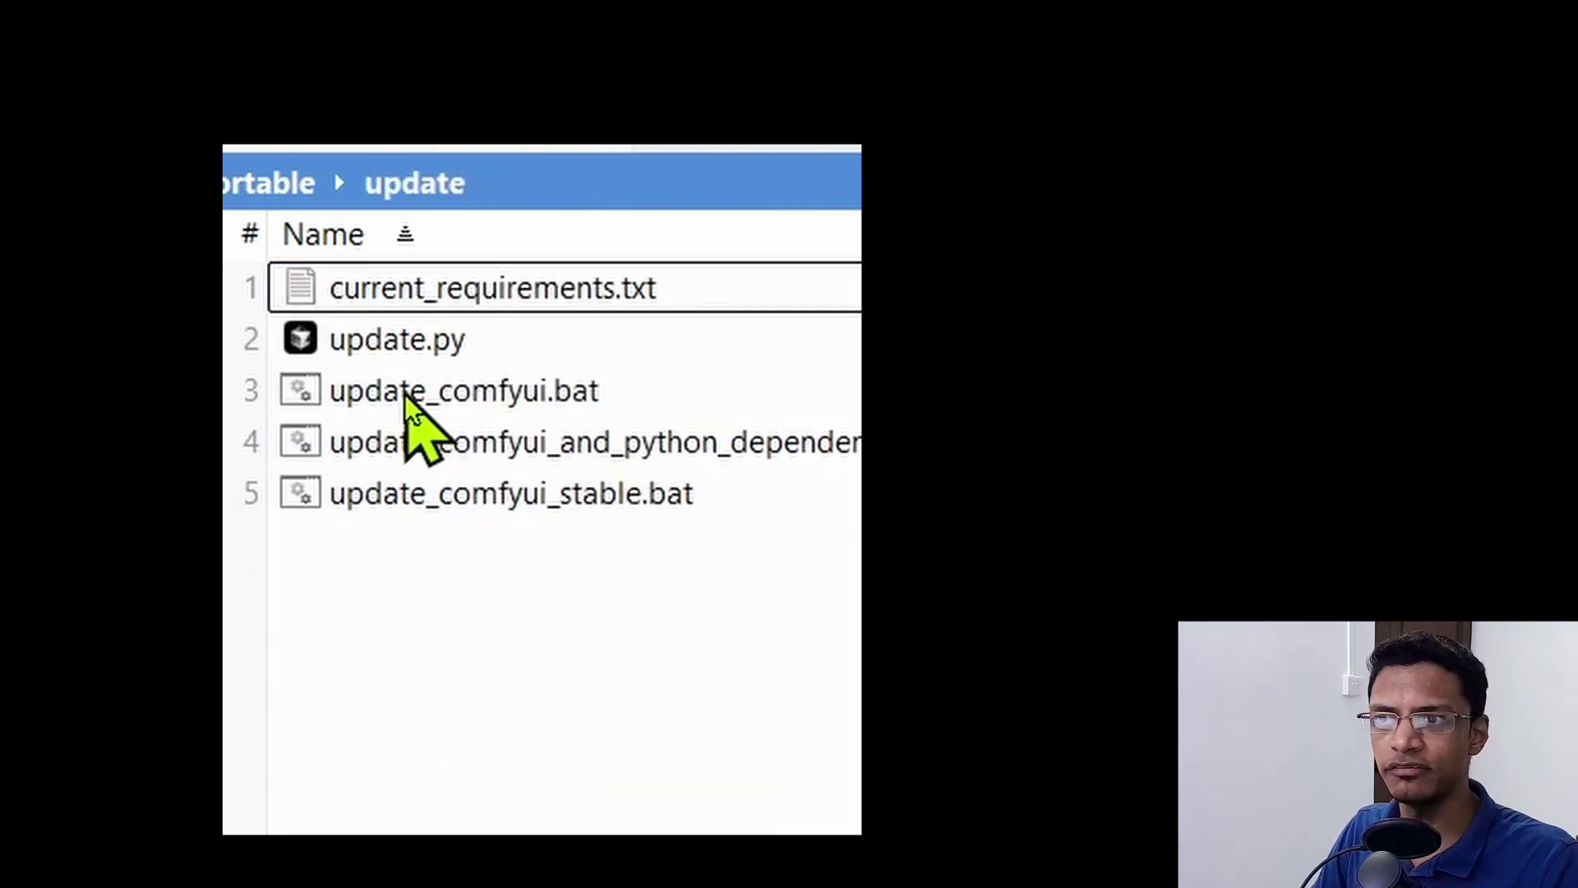
click(425, 394)
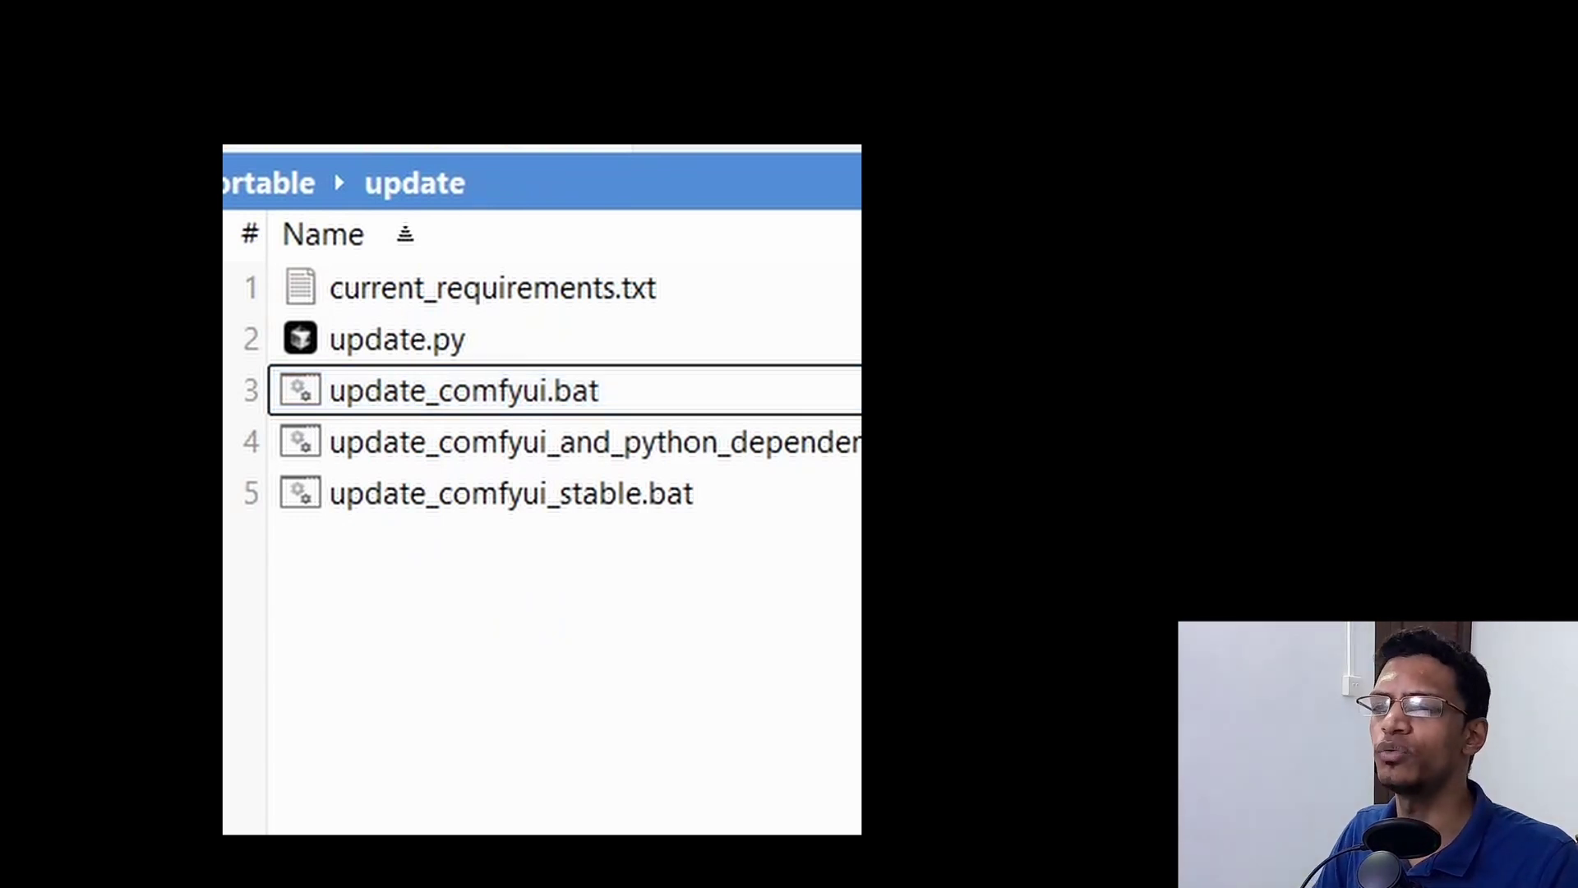
click(454, 446)
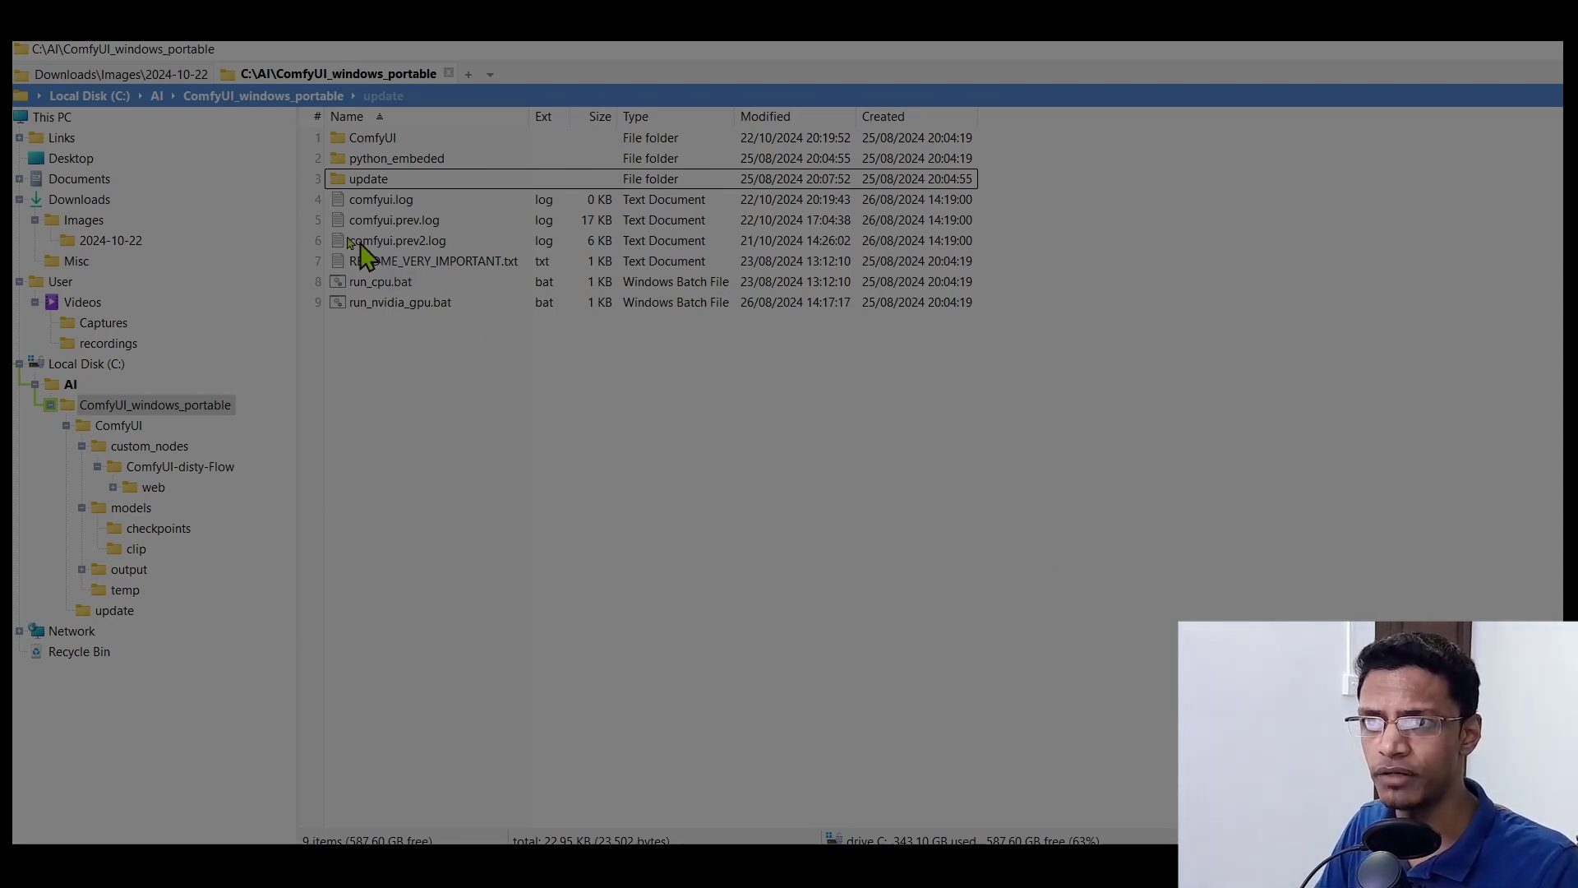
Step: Drop SD3.5L_example_workflow.json from Downloads\Misc onto the ComfyUI canvas
key(ctrl+Tab)
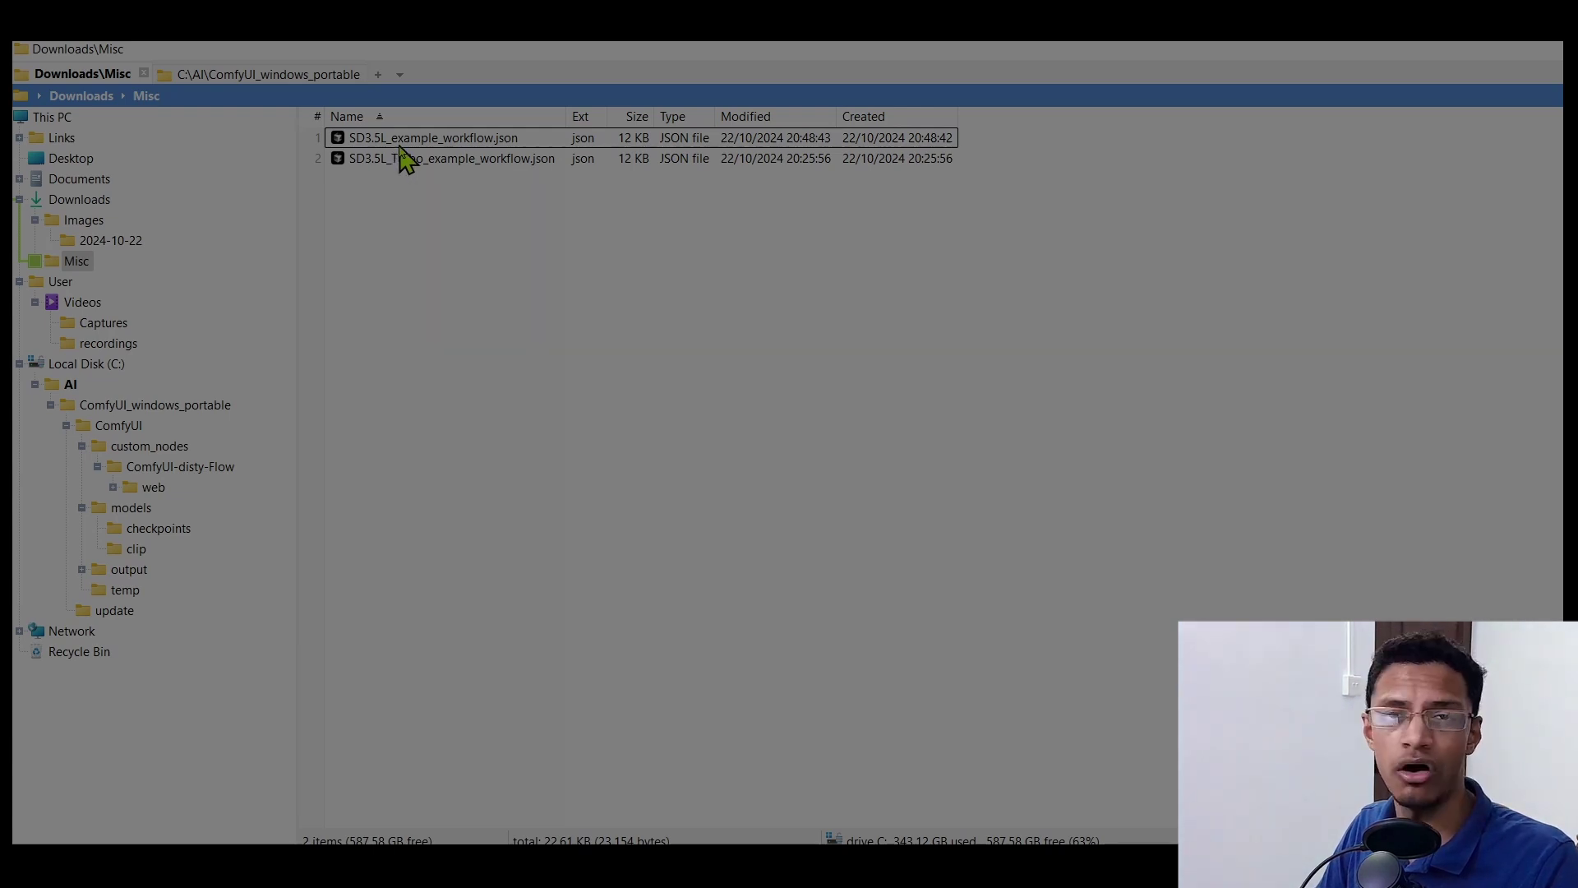
drag(429, 140, 707, 246)
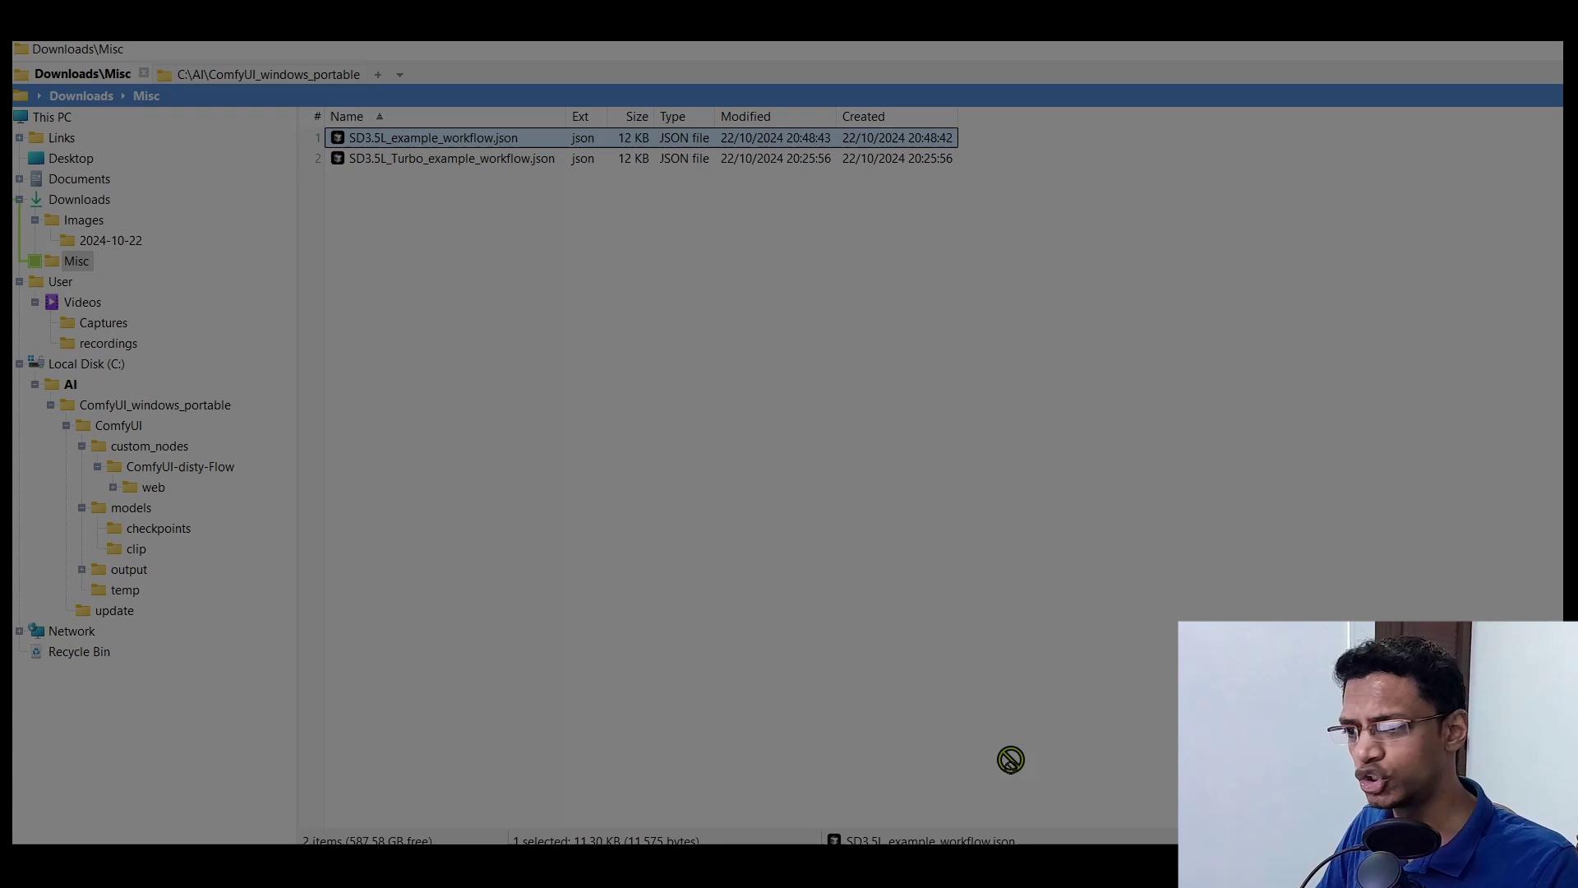
mouse_move(707, 245)
mouse_down()
mouse_move(824, 246)
mouse_move(809, 253)
mouse_up()
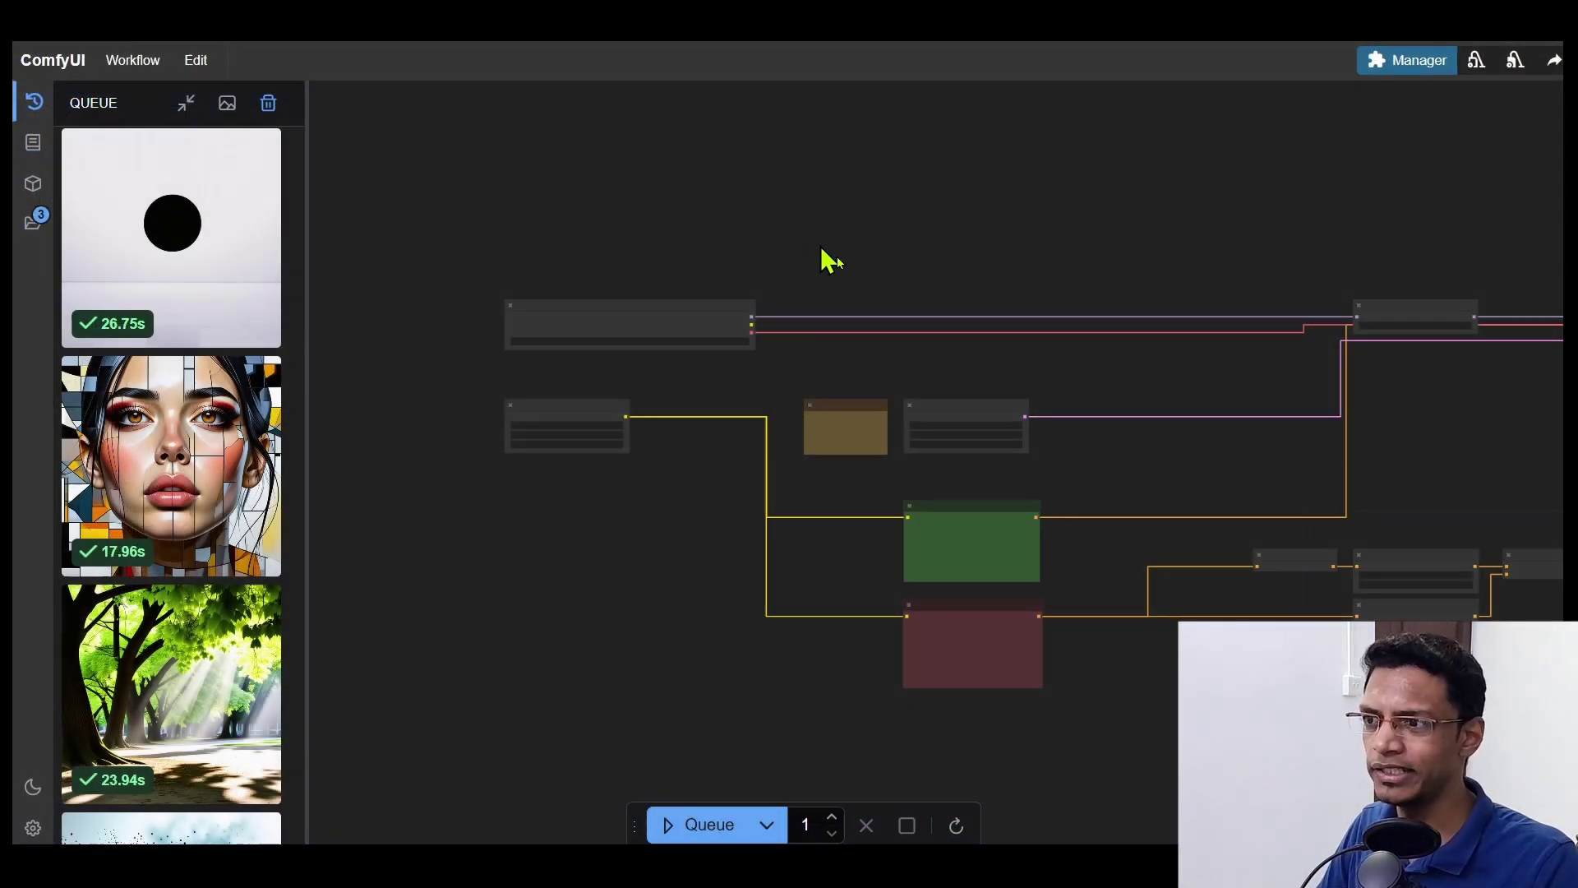
scroll(1295, 442, down, 1)
scroll(642, 493, down, 1)
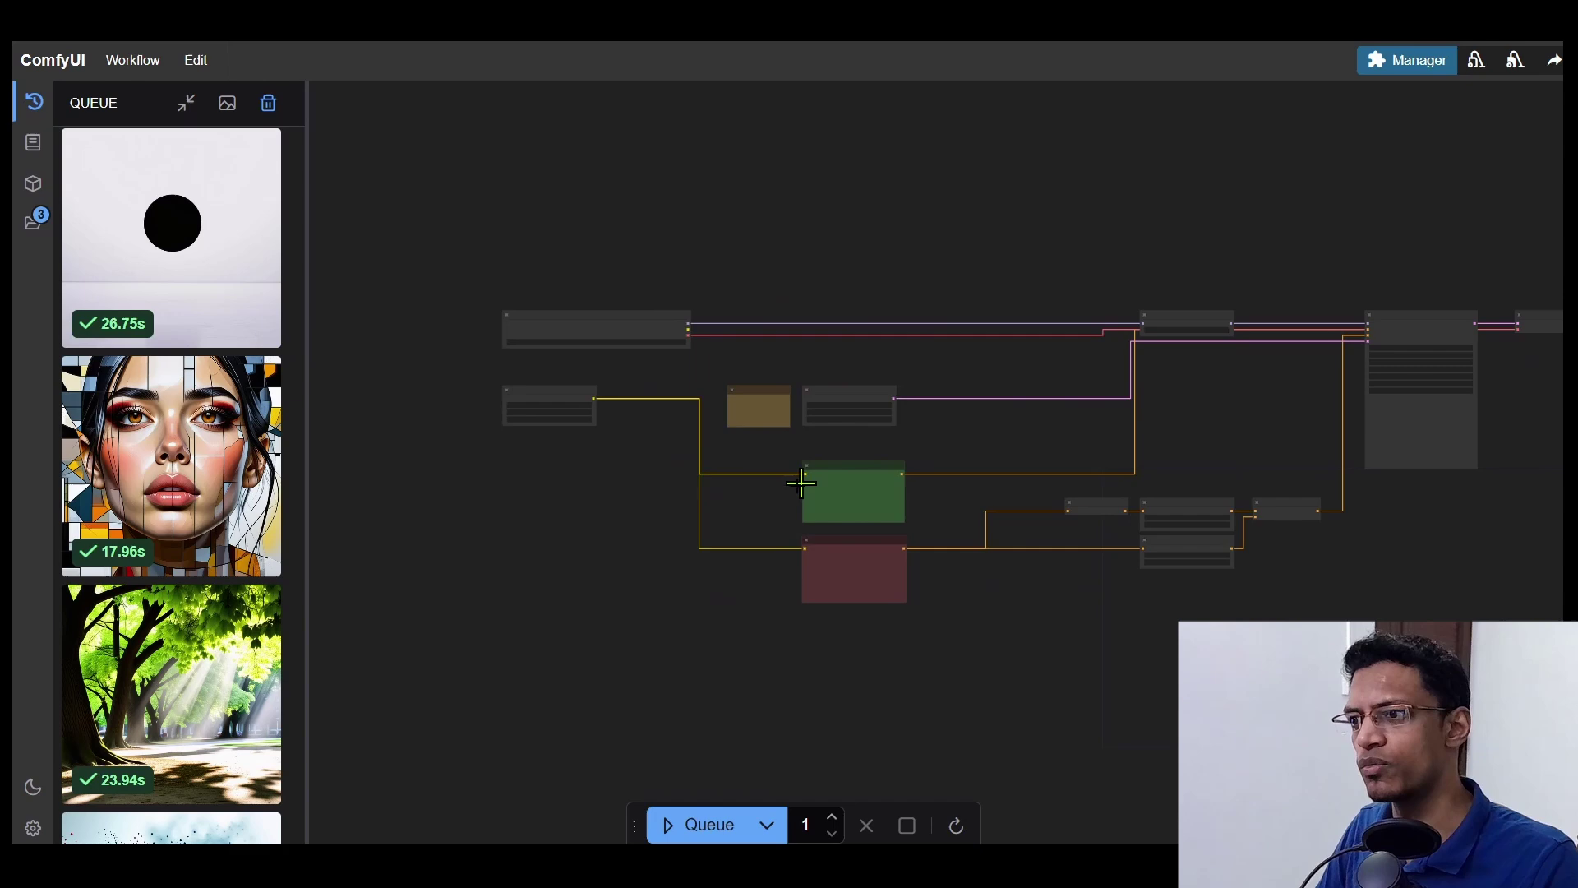
scroll(641, 413, up, 4)
scroll(518, 352, up, 2)
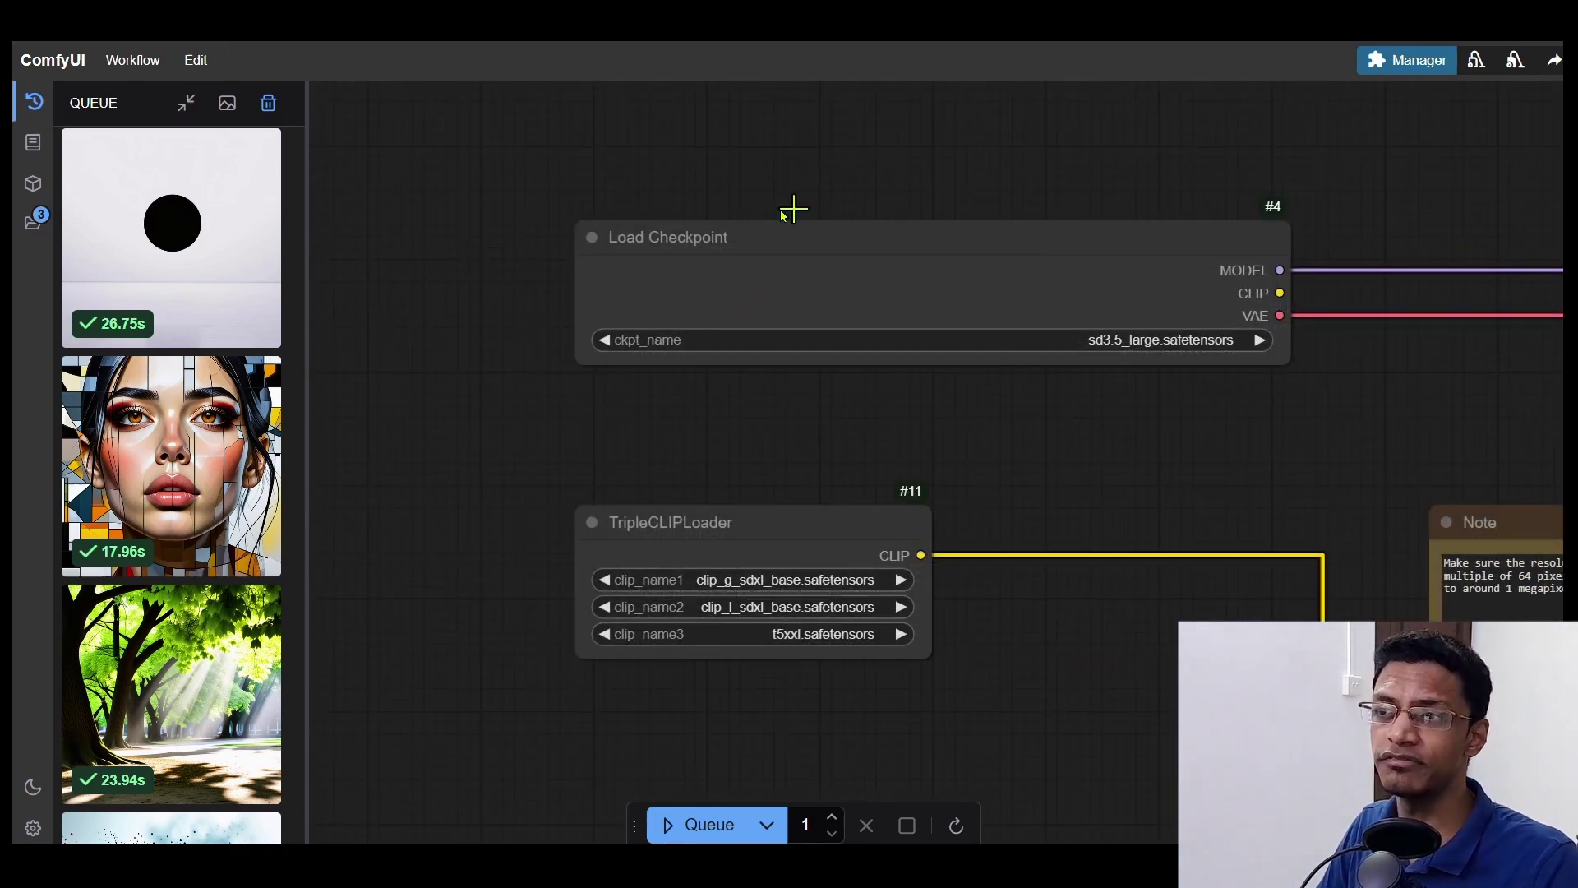
scroll(1172, 494, up, 2)
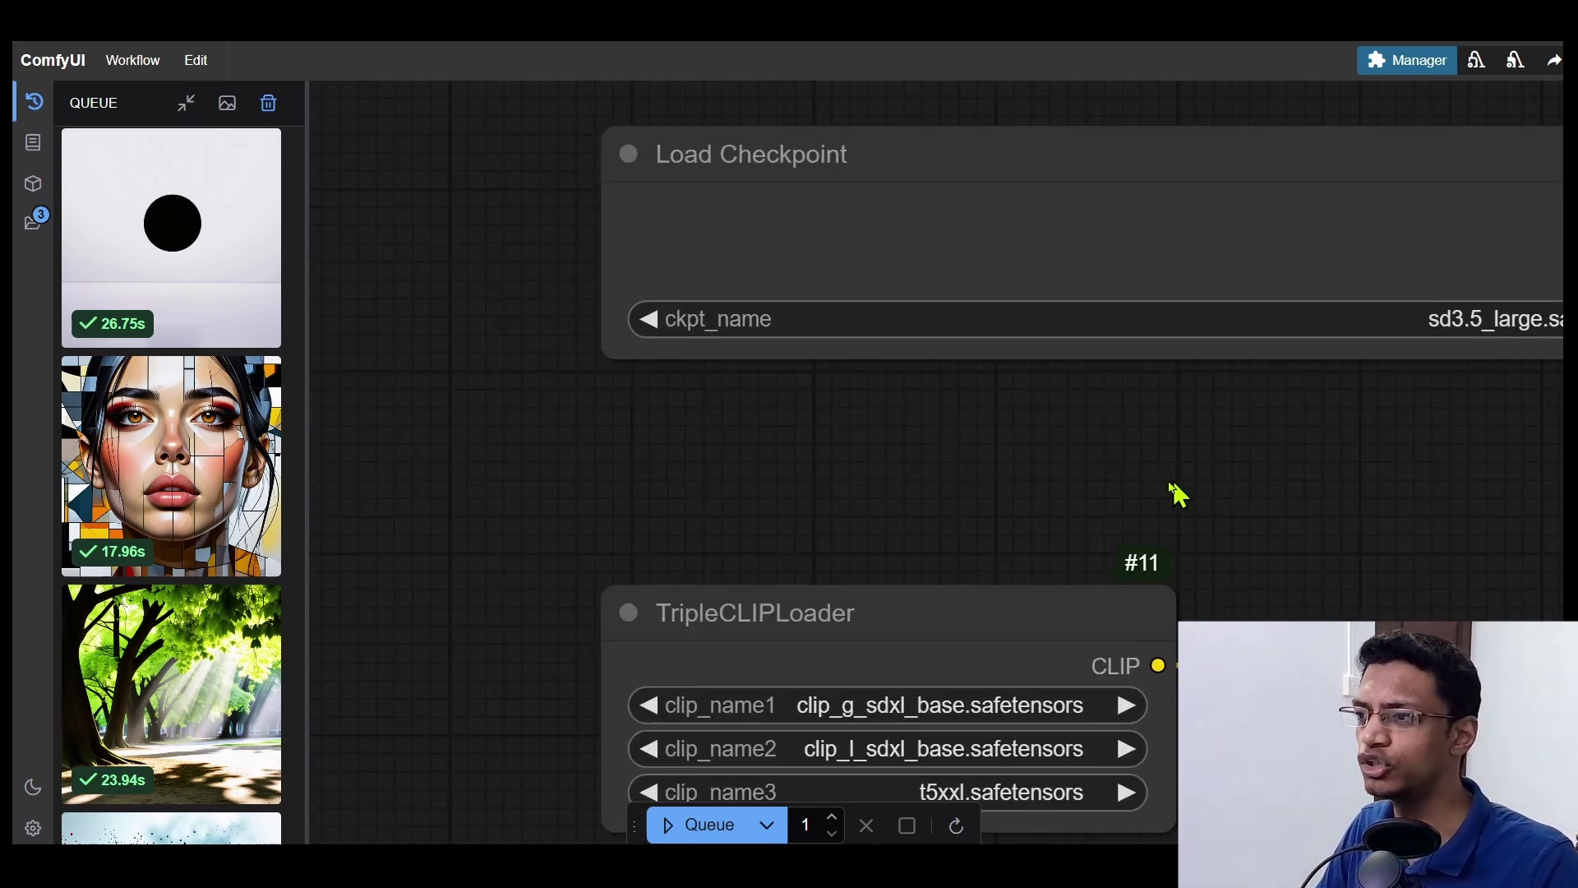
scroll(962, 488, down, 1)
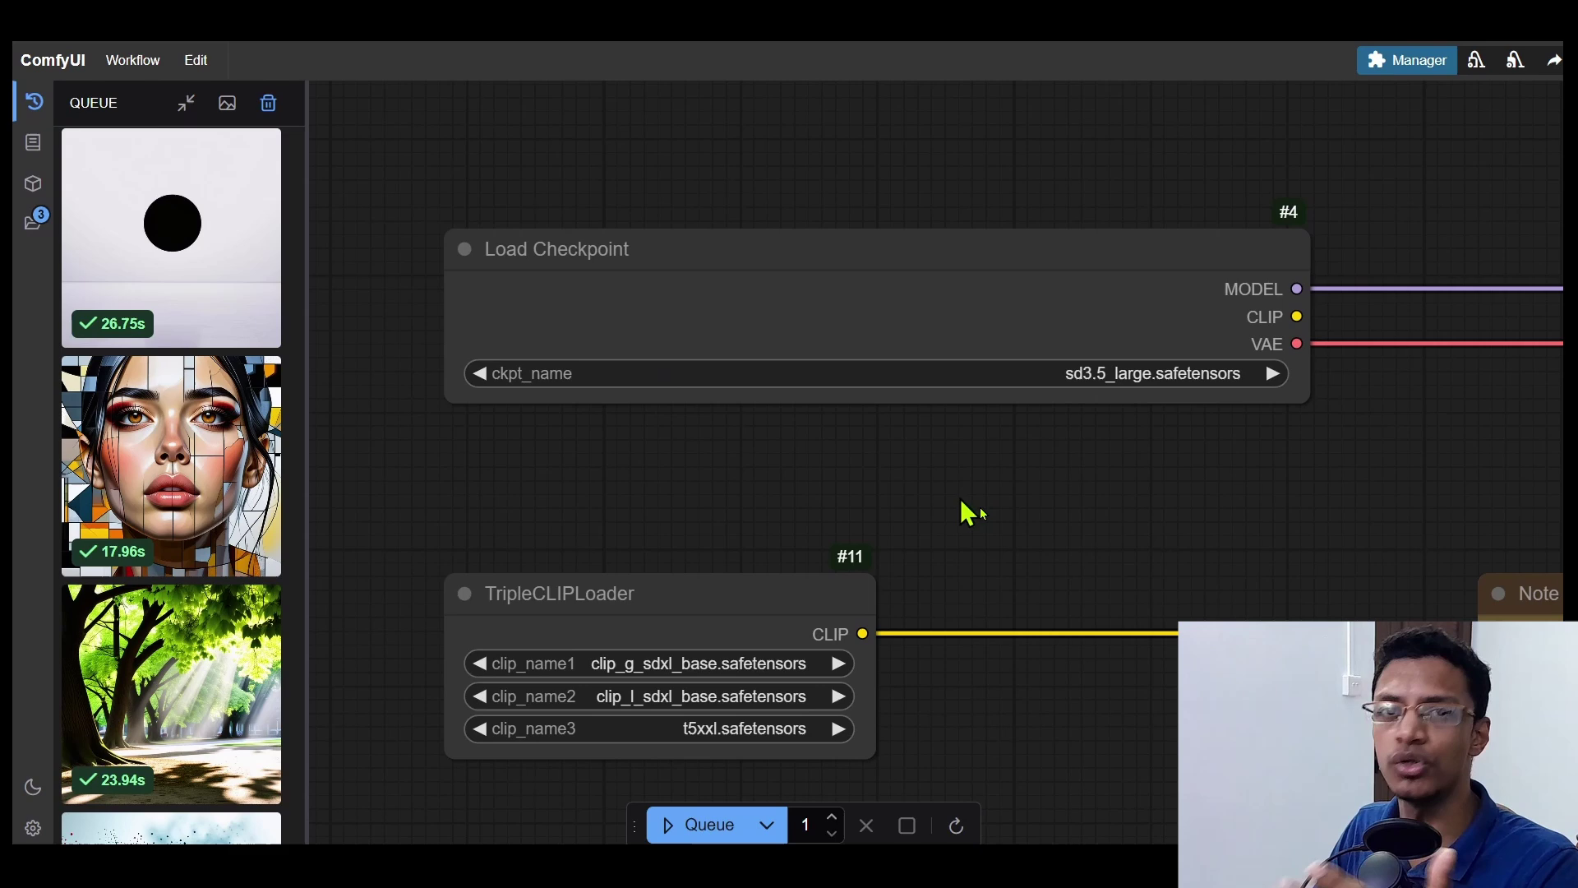
scroll(1096, 518, up, 1)
scroll(1137, 471, up, 1)
scroll(1270, 425, down, 1)
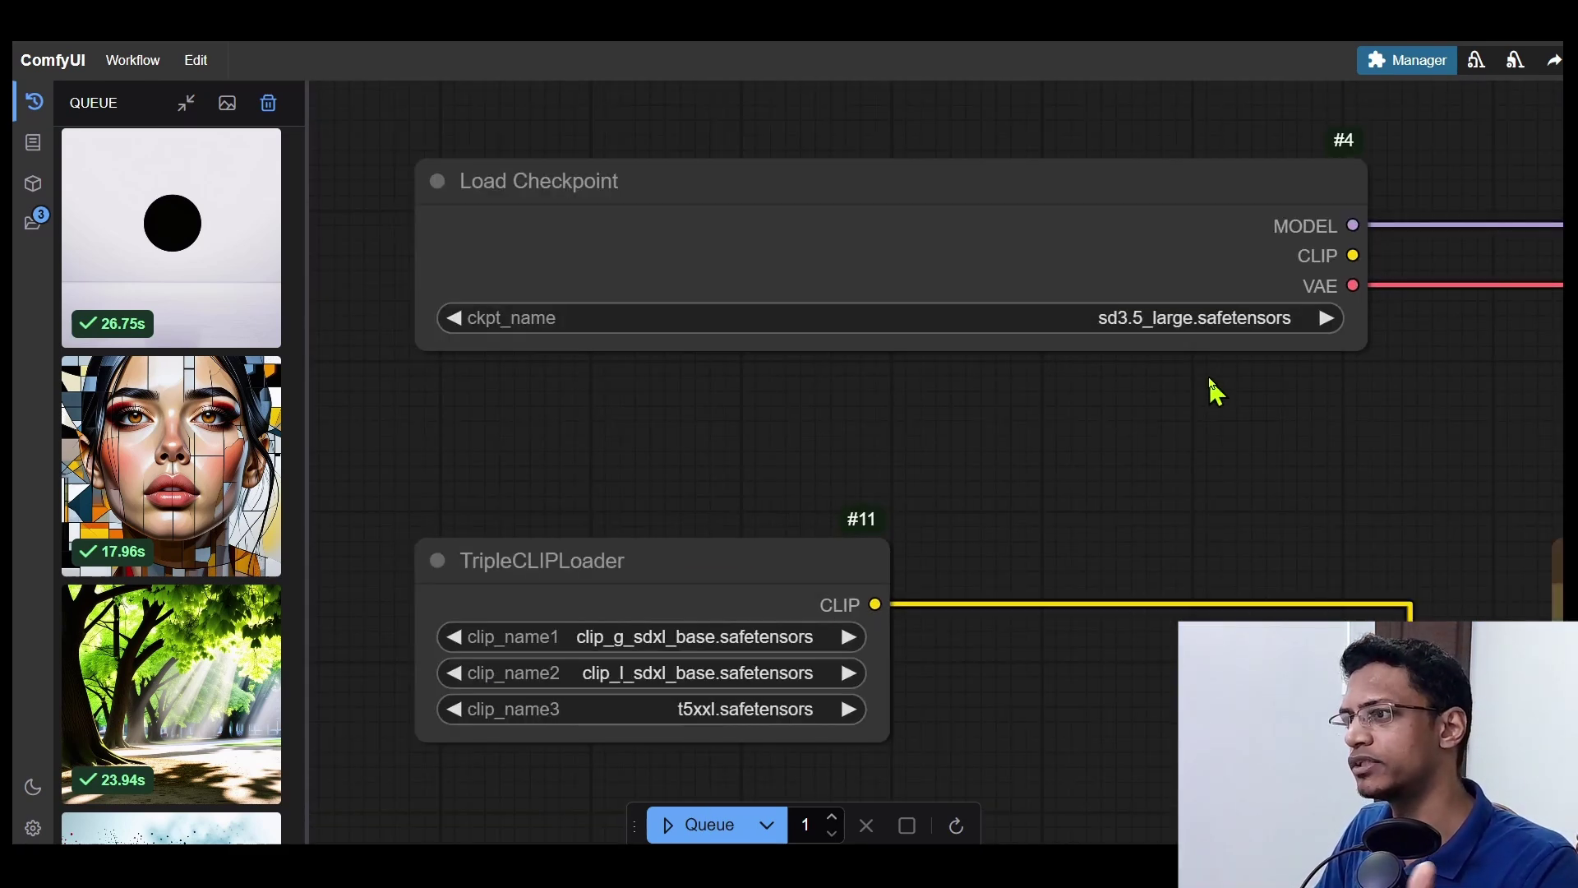
Step: Show Load Checkpoint's ckpt_name choices, listing sd3.5_large and sd3.5_large_turbo
click(1208, 315)
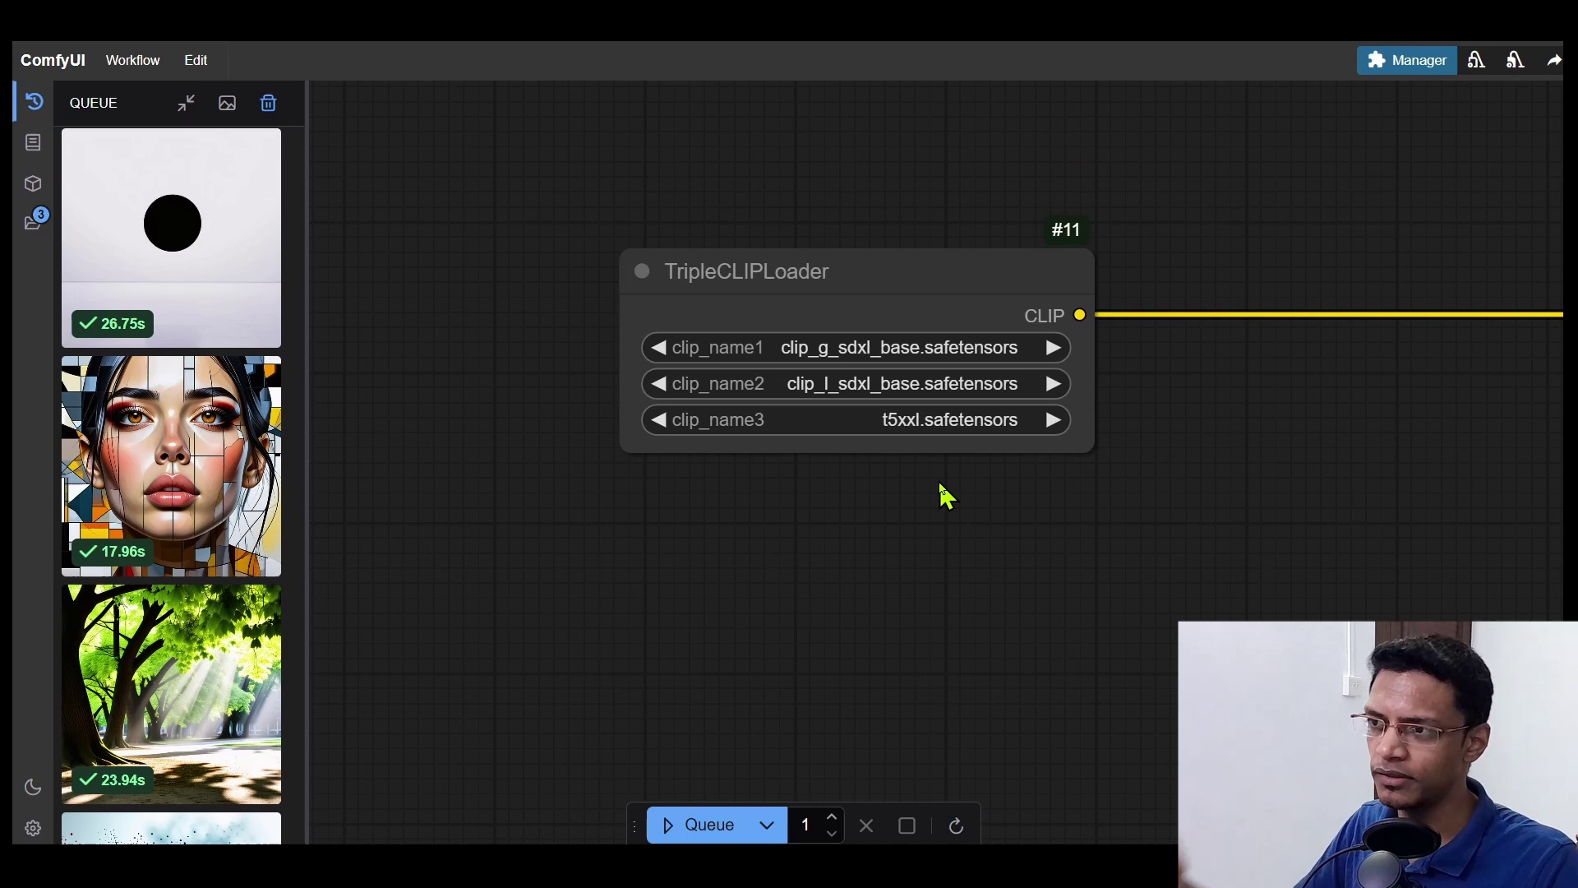
Step: Choose clip_g, clip_l and t5xxl_fp16 for TripleCLIPLoader's clip_name1, clip_name2 and clip_name3
drag(1036, 496, 1022, 677)
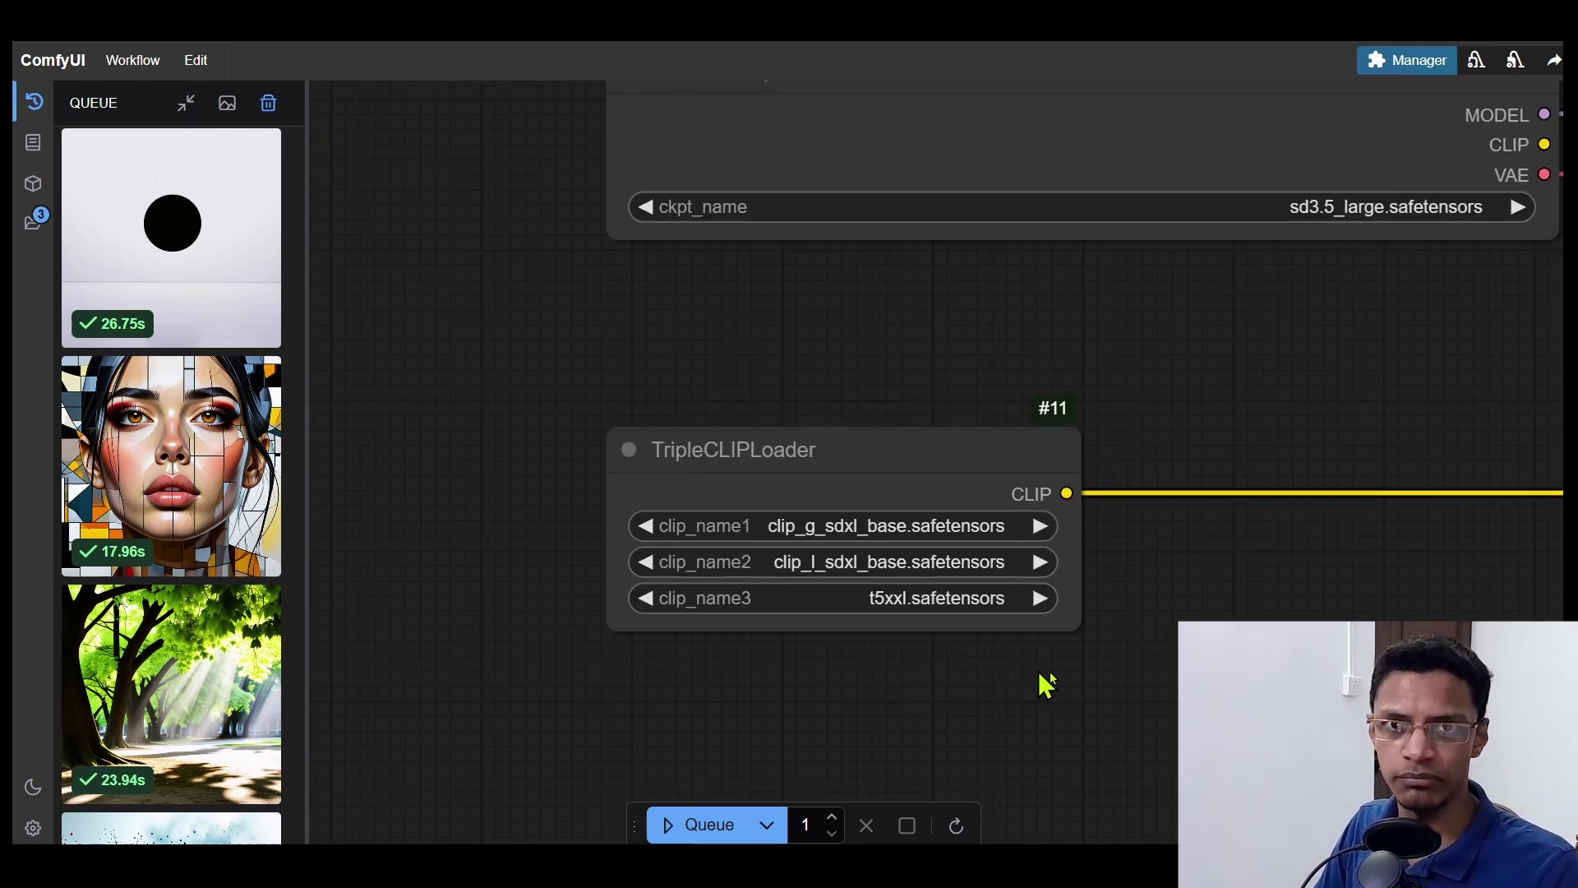
drag(1046, 684, 1088, 524)
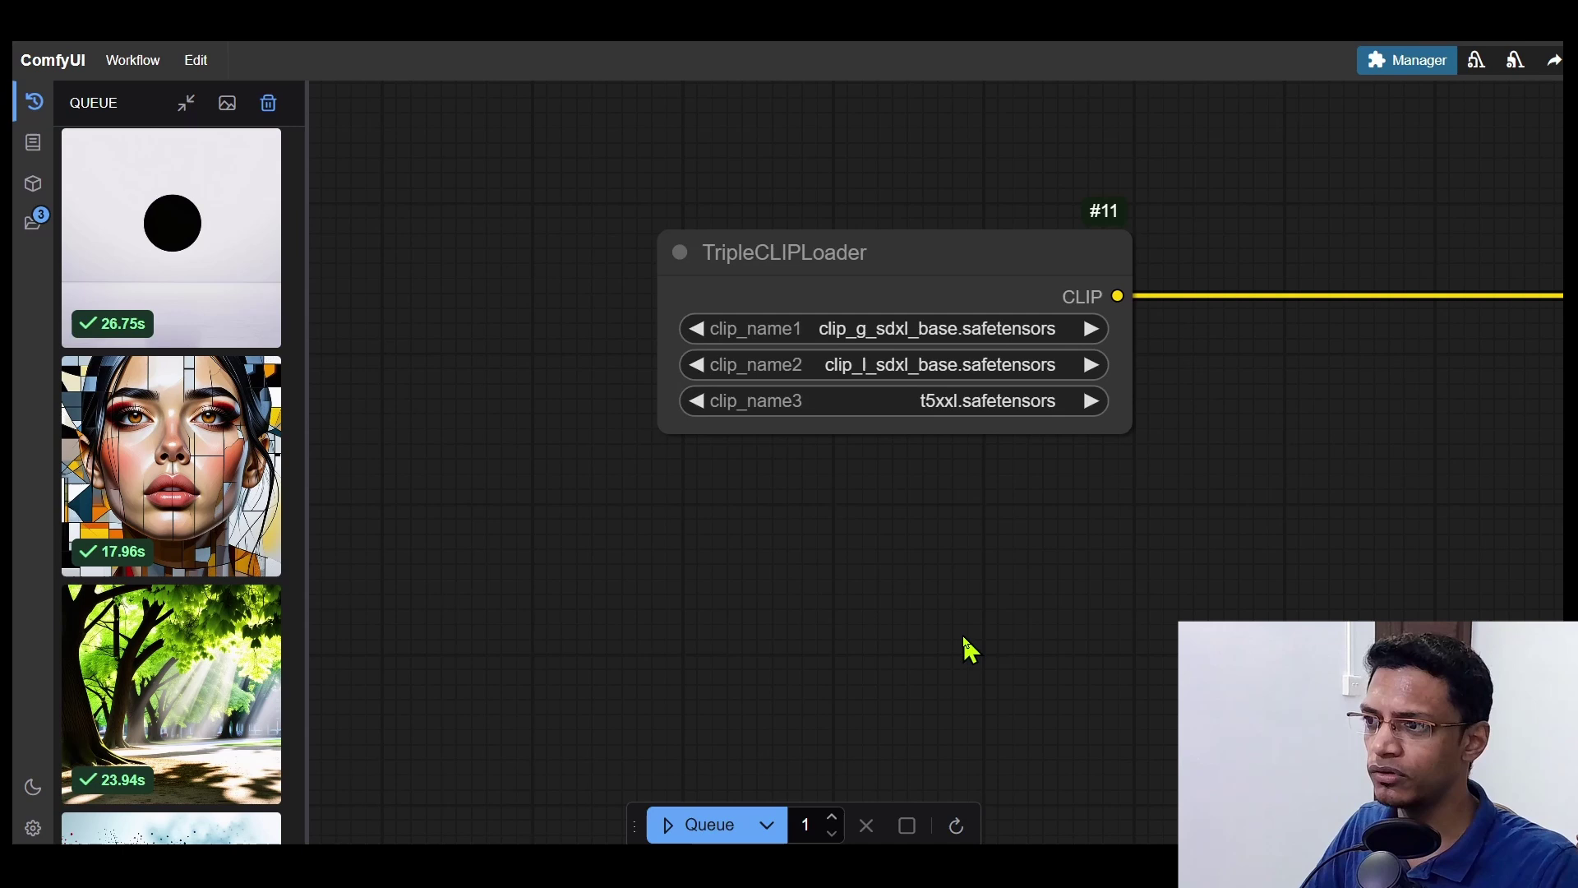
scroll(962, 633, up, 3)
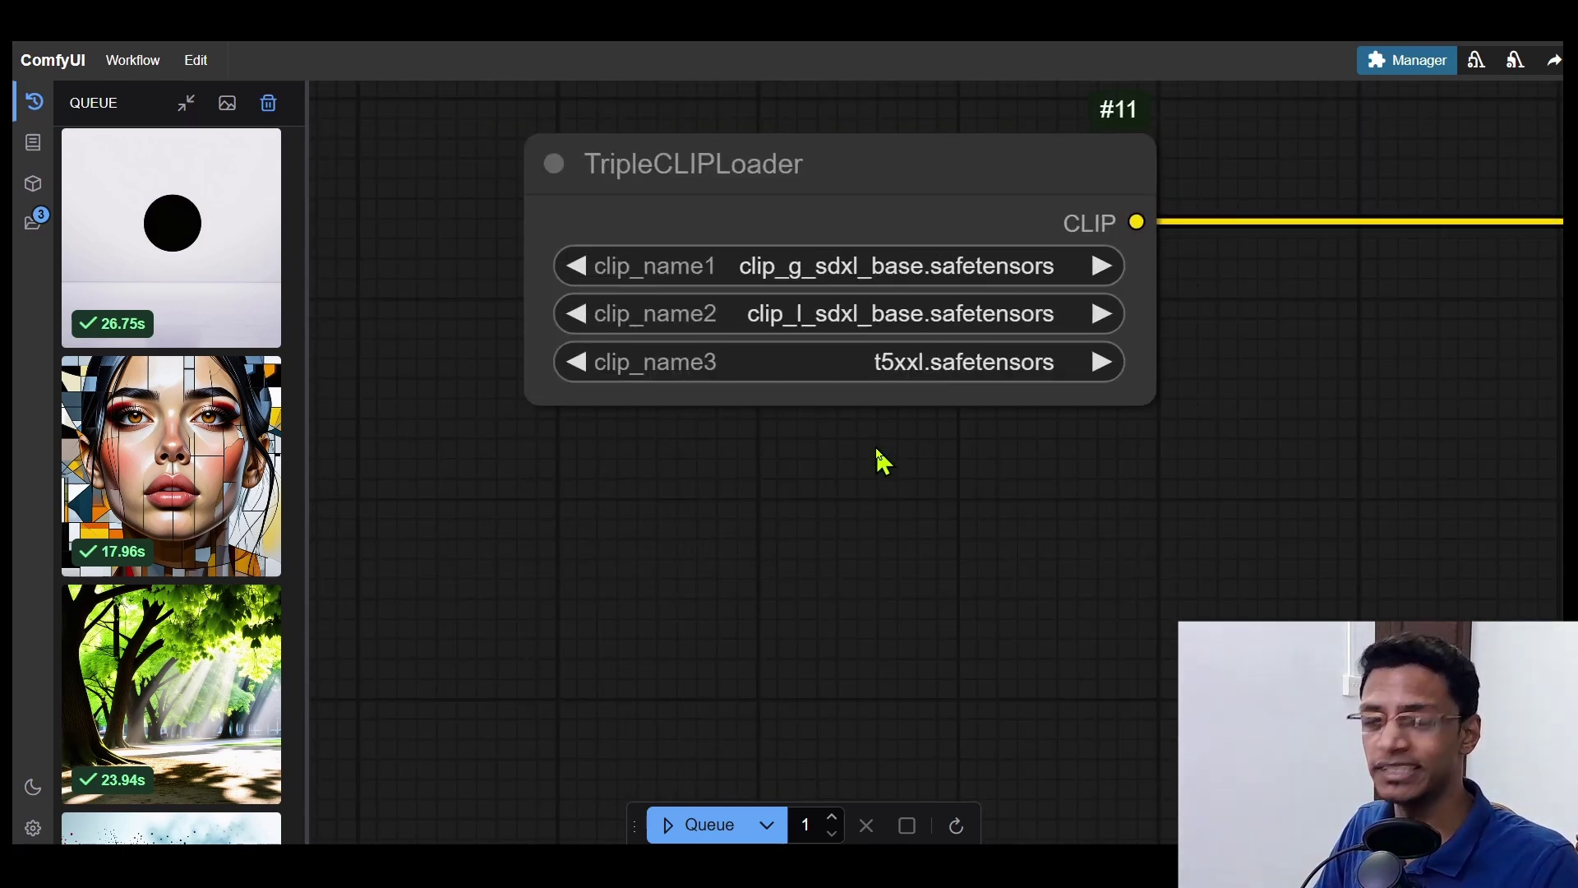
click(839, 266)
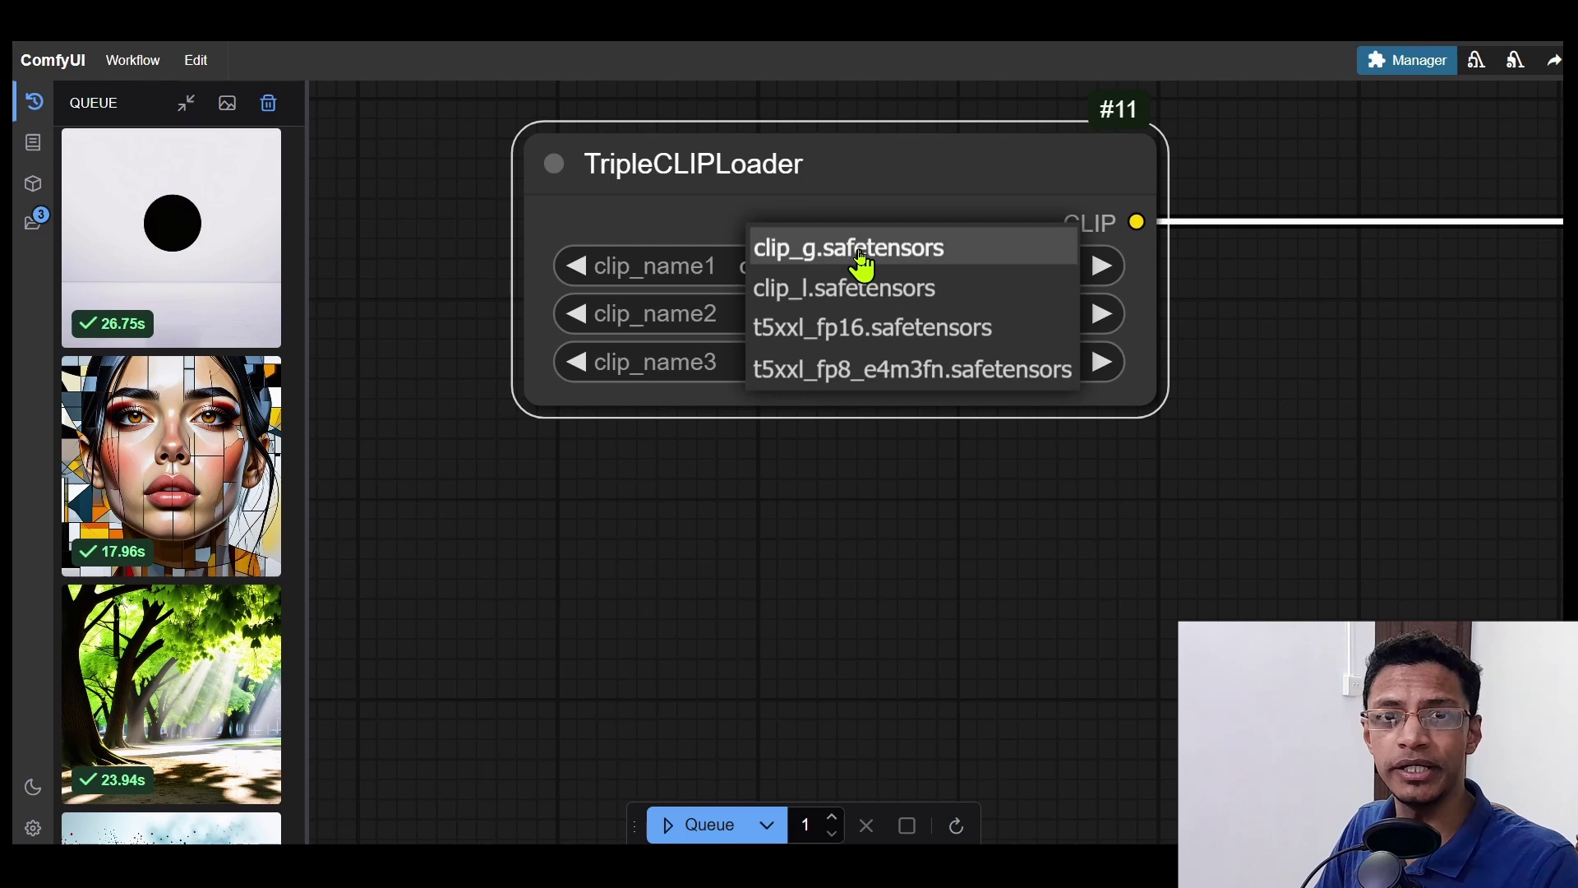
click(862, 259)
click(848, 305)
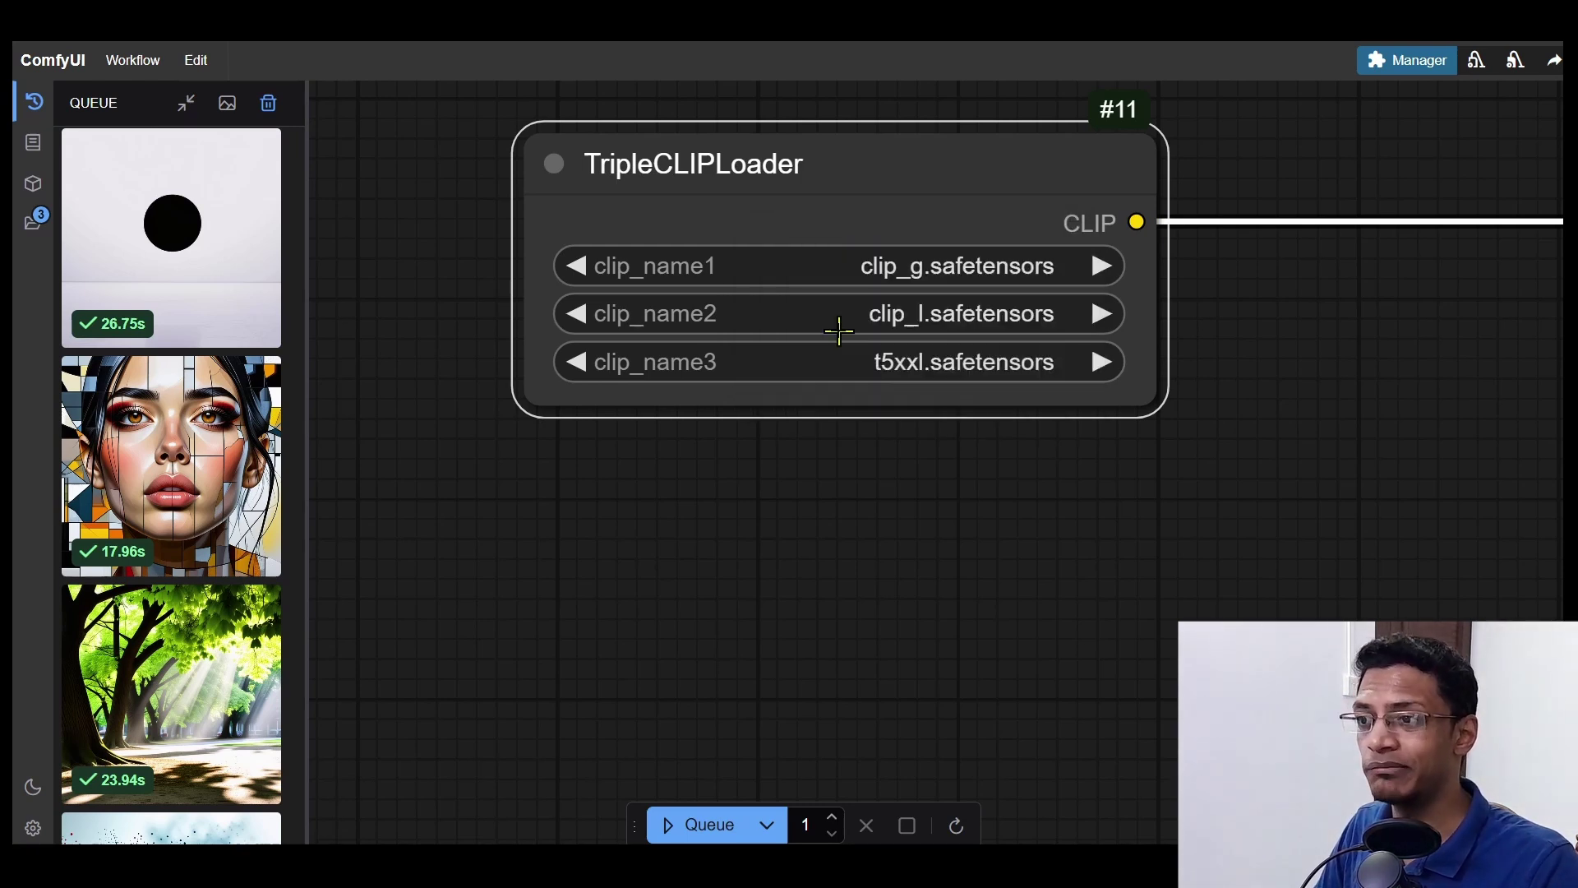
click(752, 369)
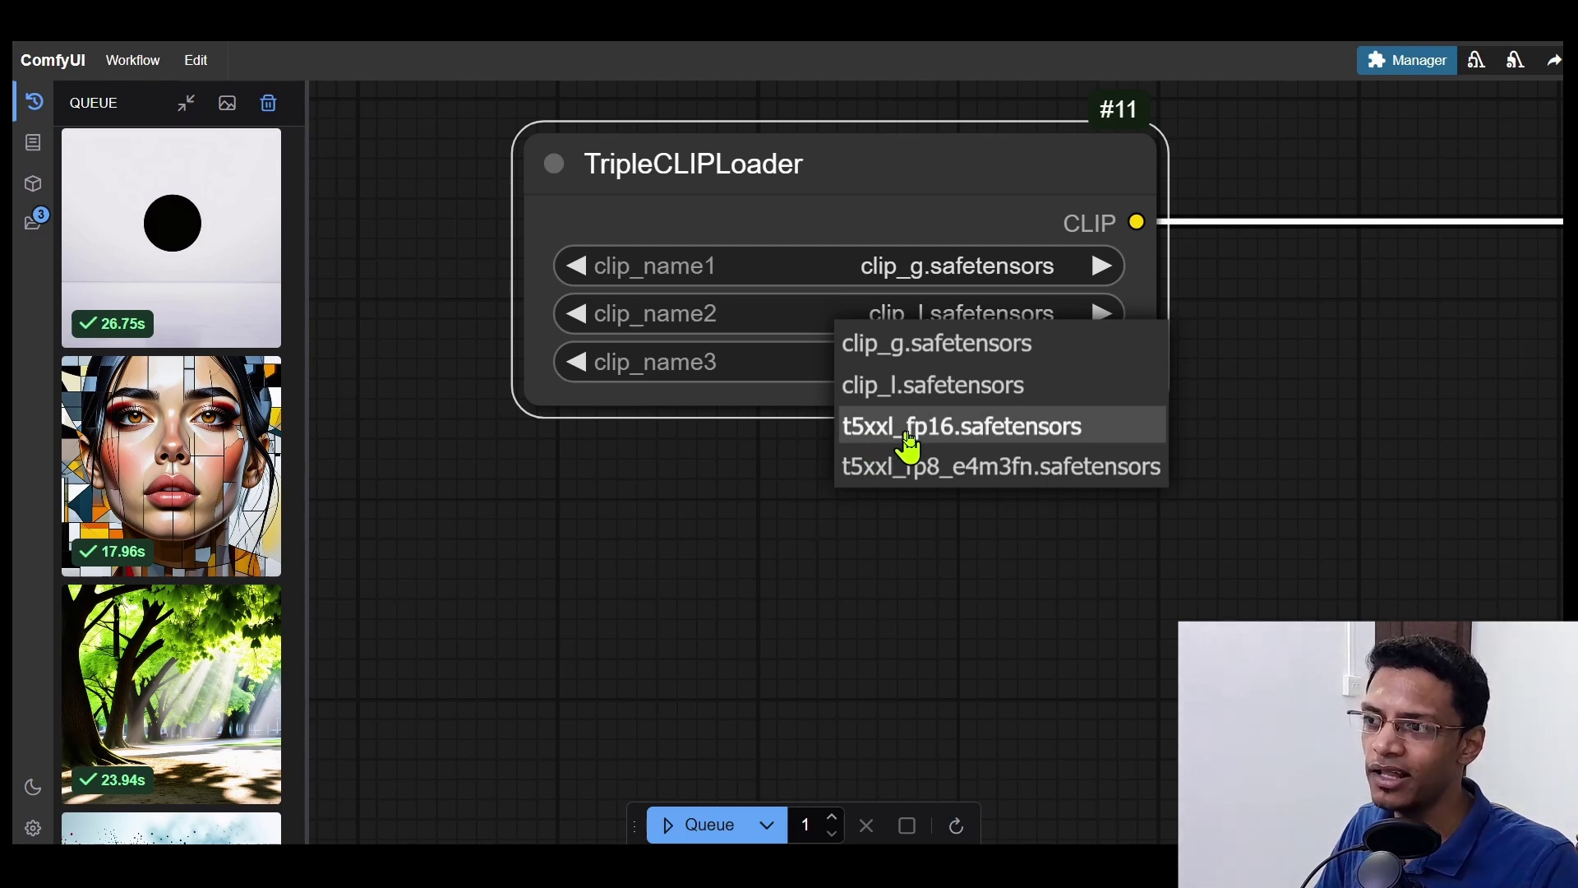
click(960, 429)
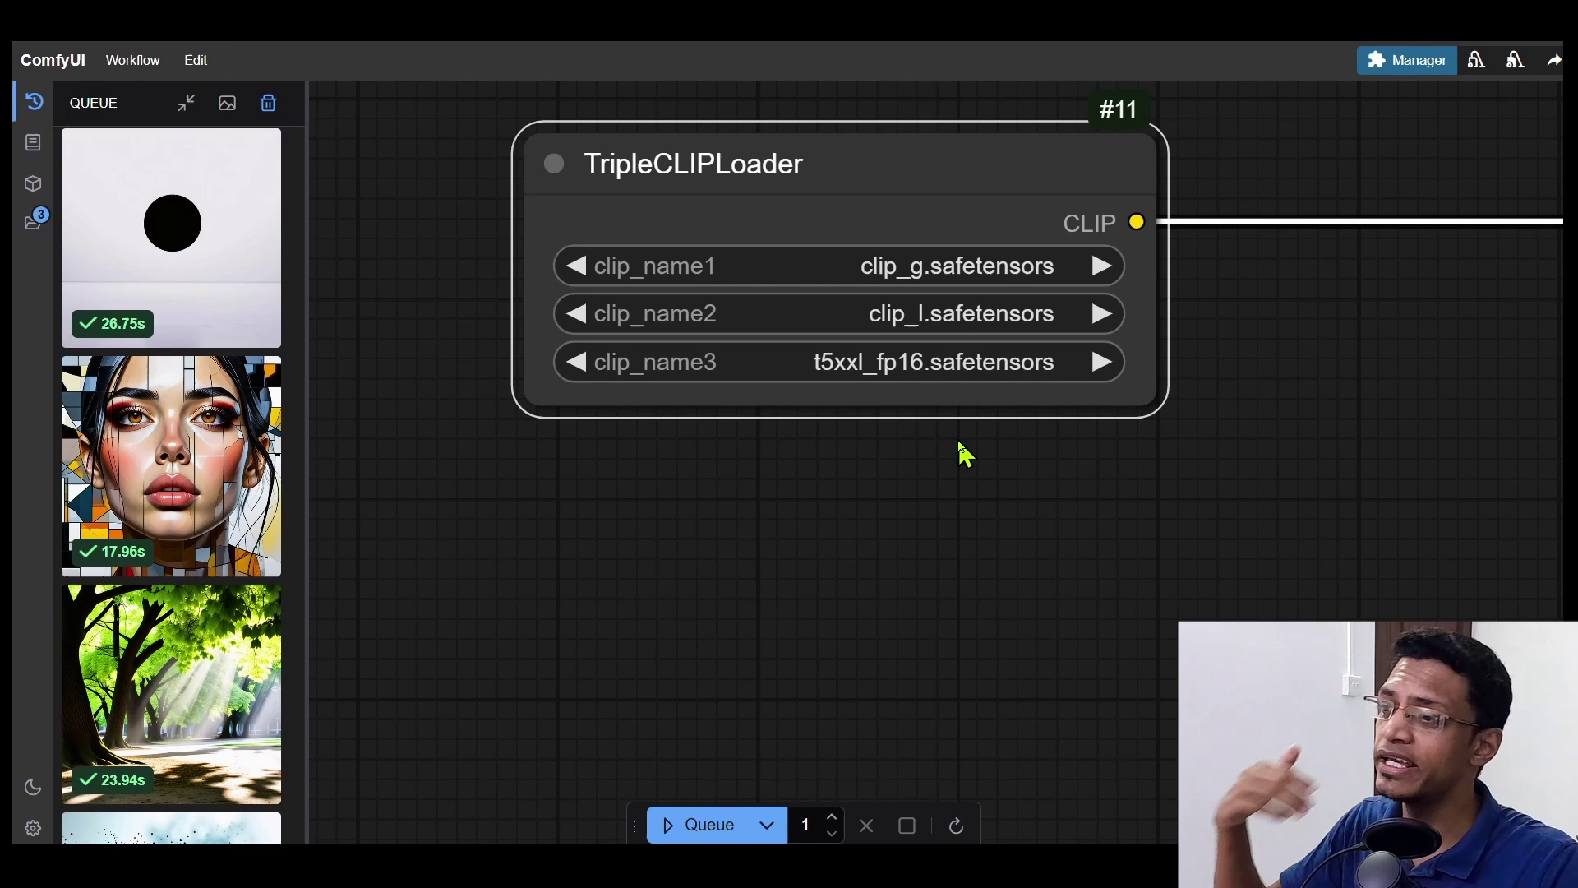
scroll(964, 455, down, 1)
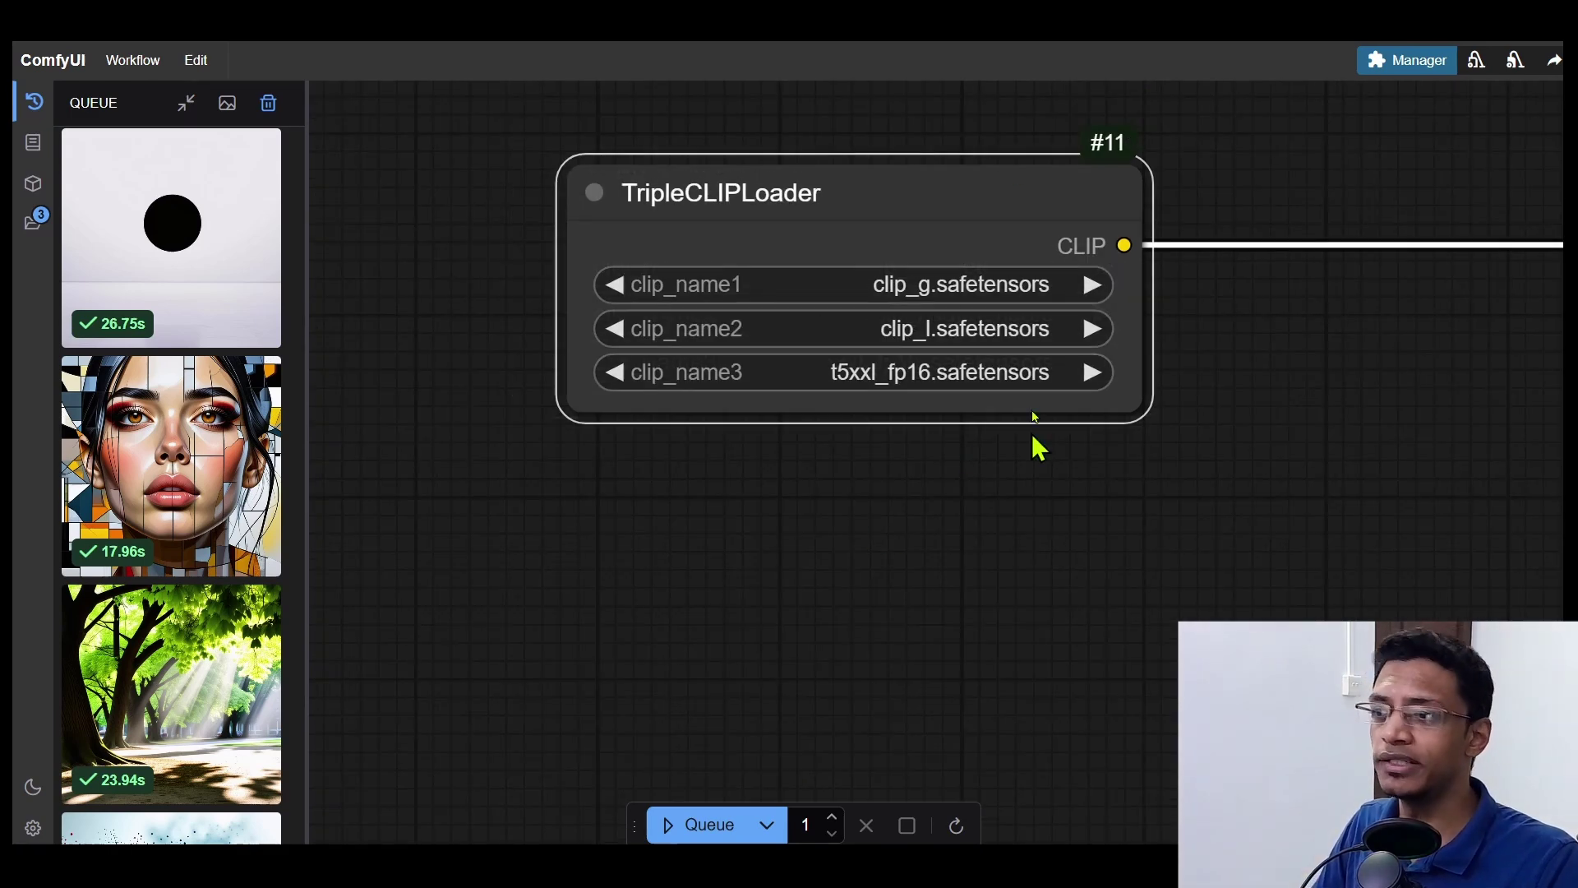
scroll(1067, 575, down, 5)
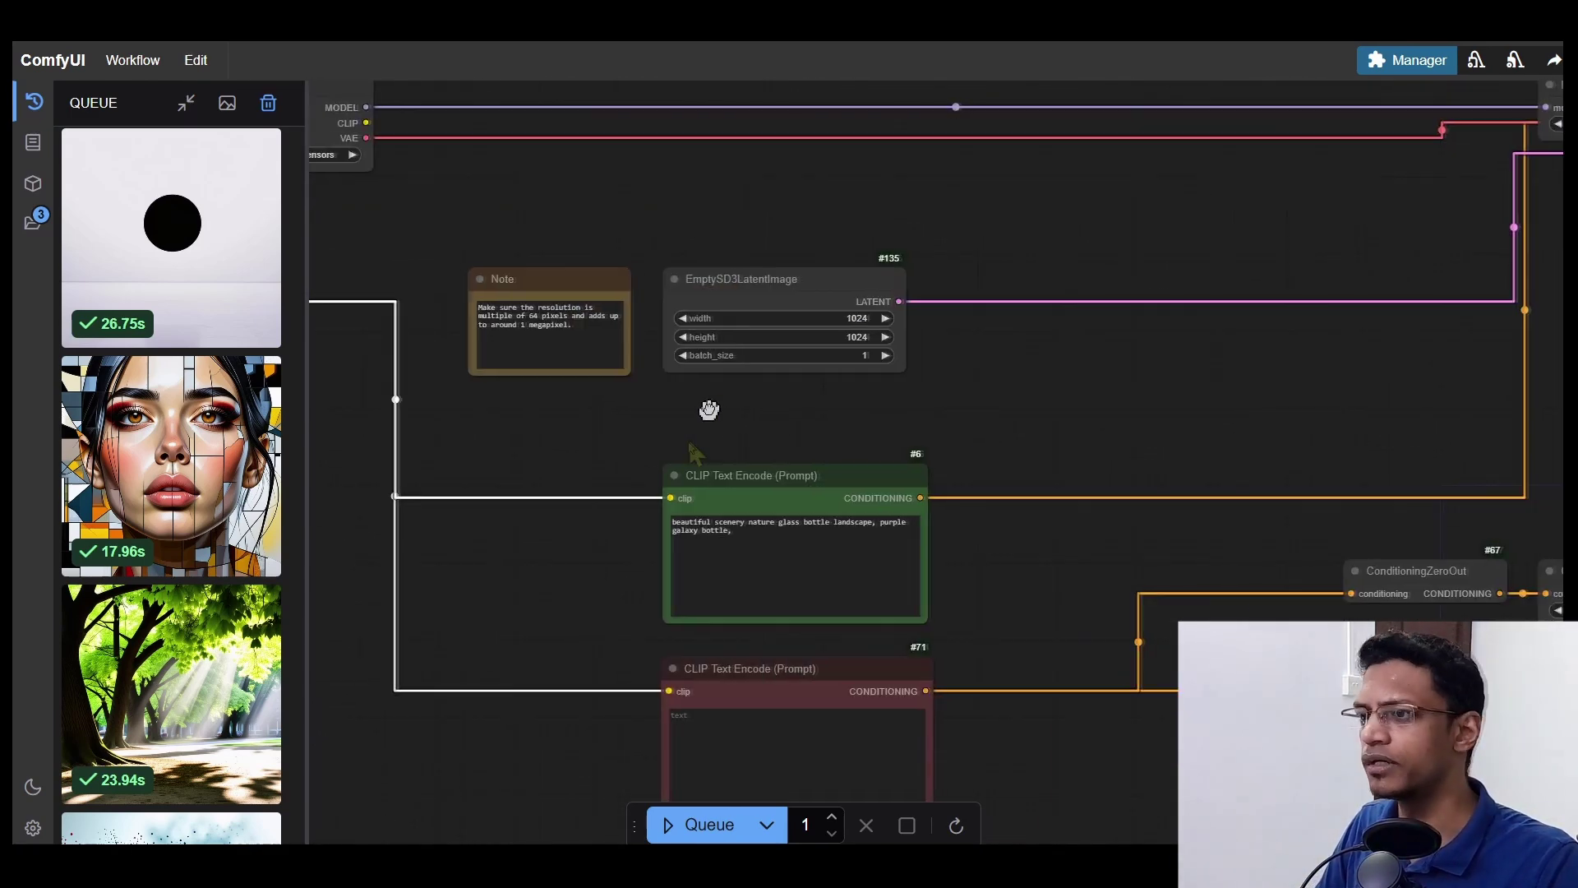
scroll(794, 388, up, 5)
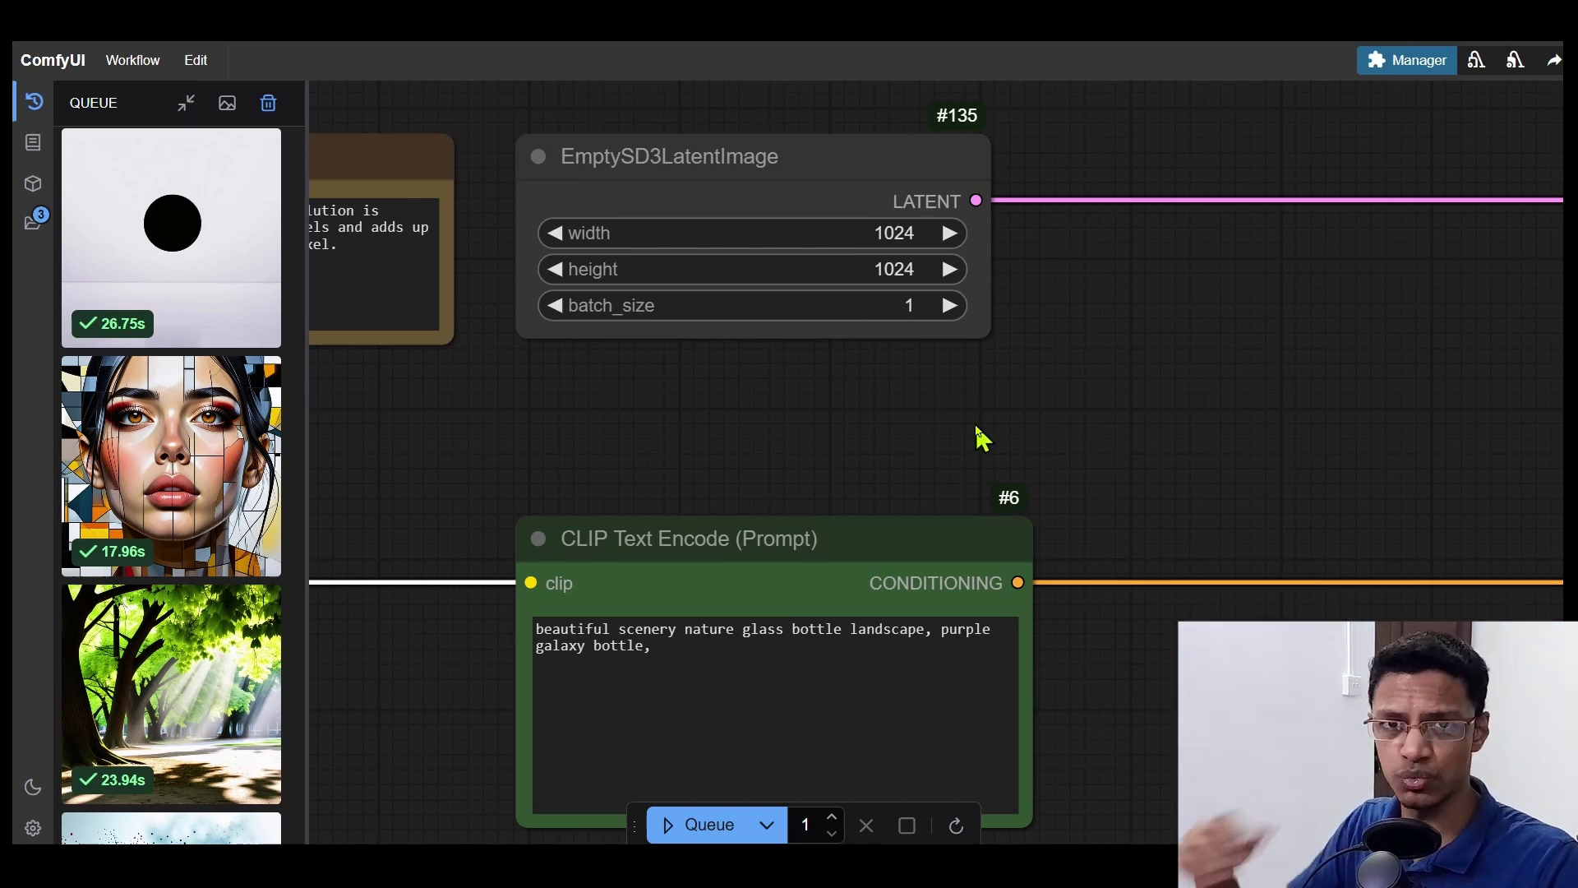
drag(542, 435, 1036, 389)
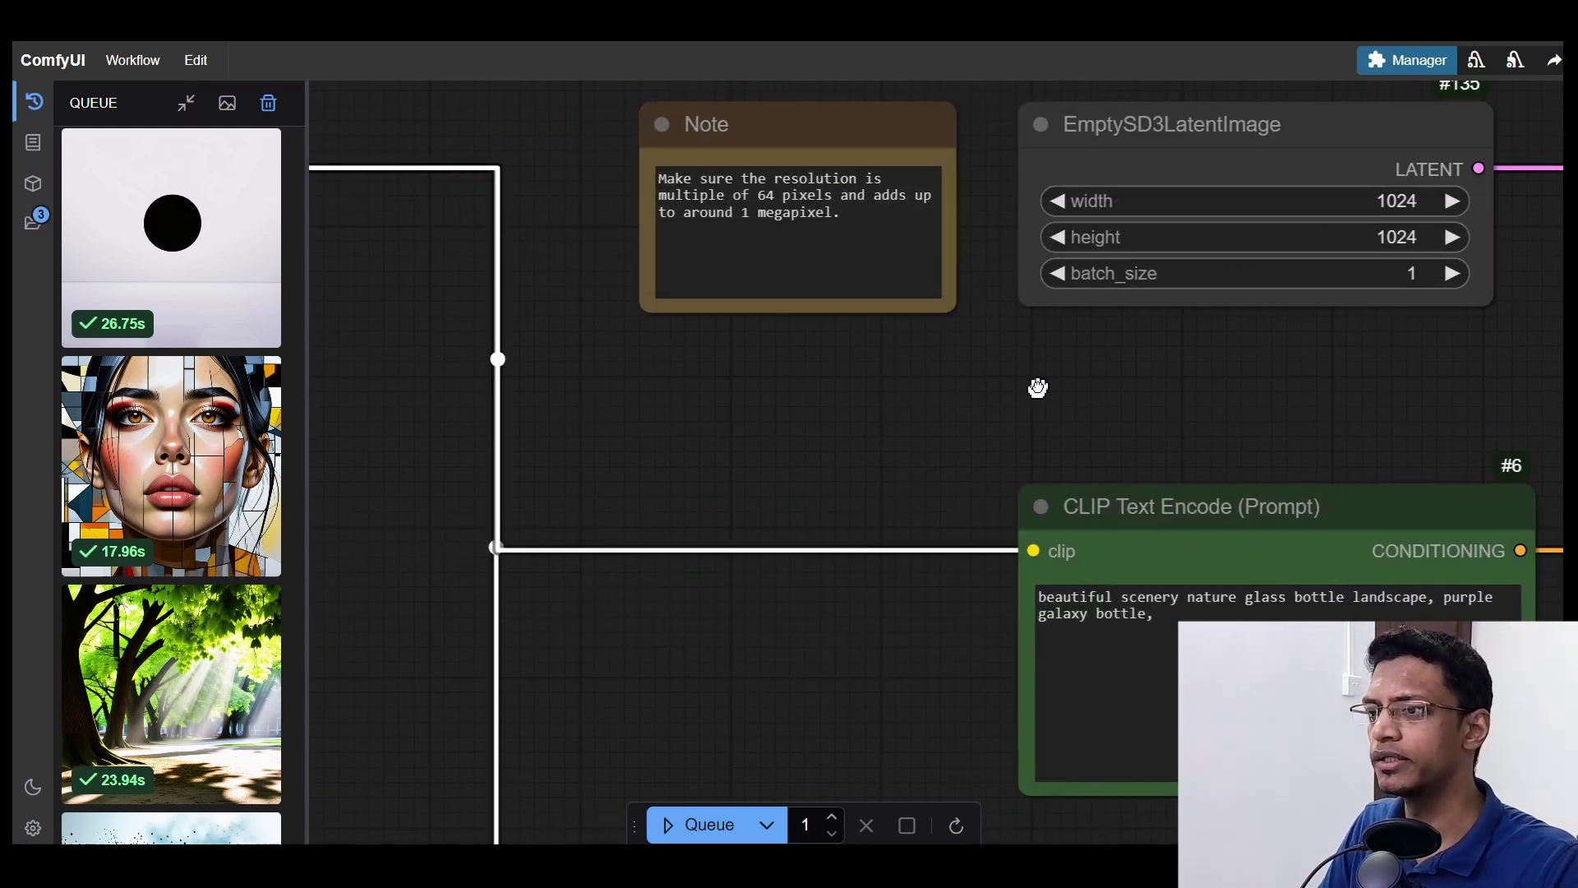
scroll(914, 318, up, 3)
click(659, 239)
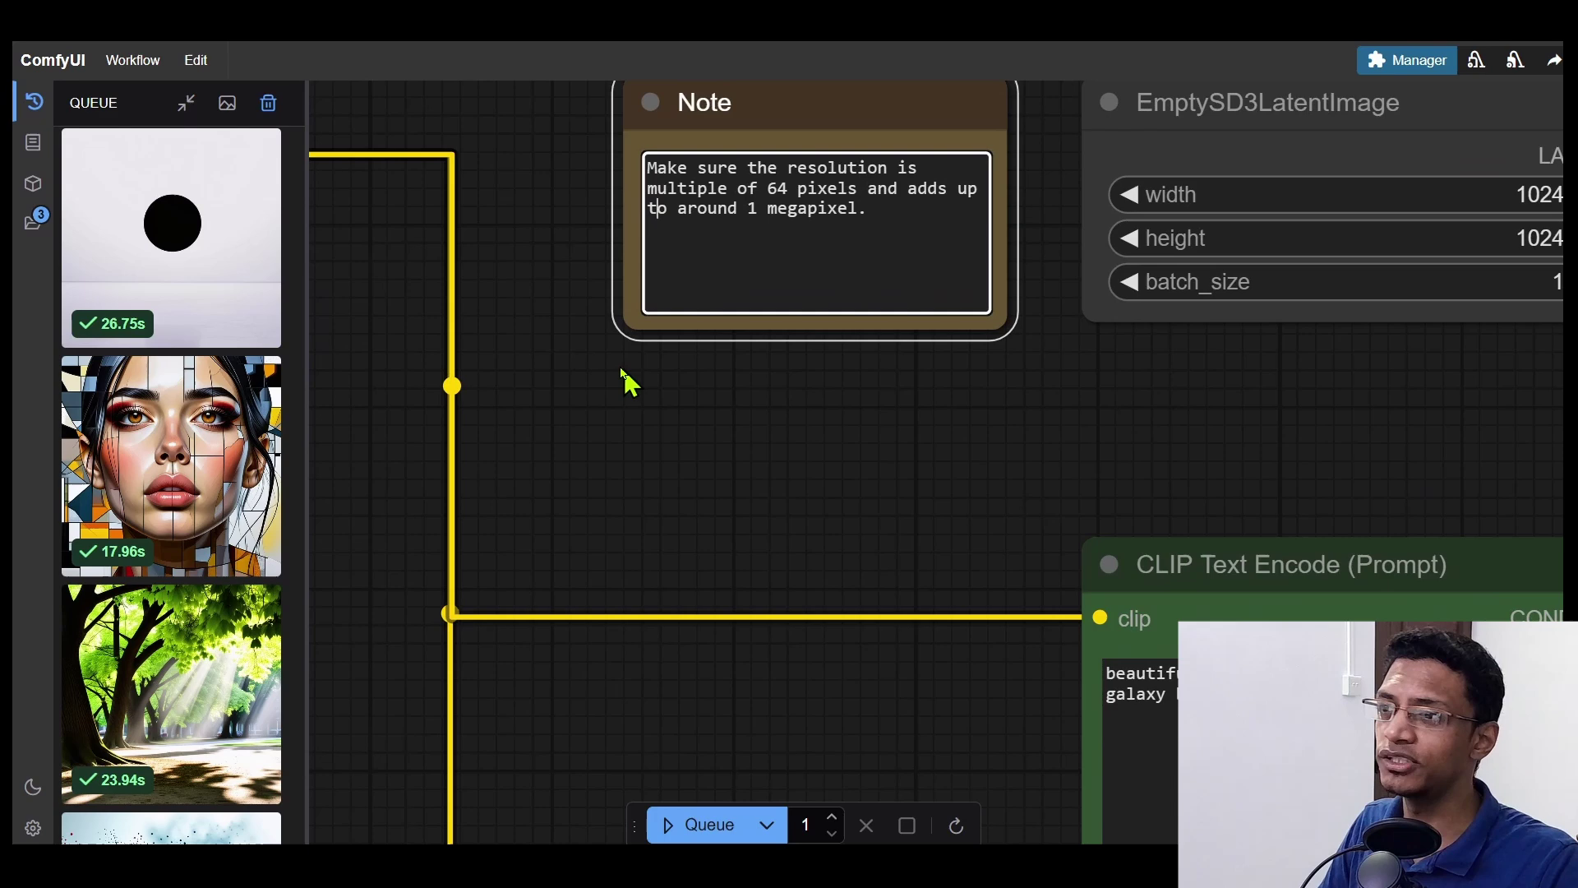
drag(630, 383, 775, 503)
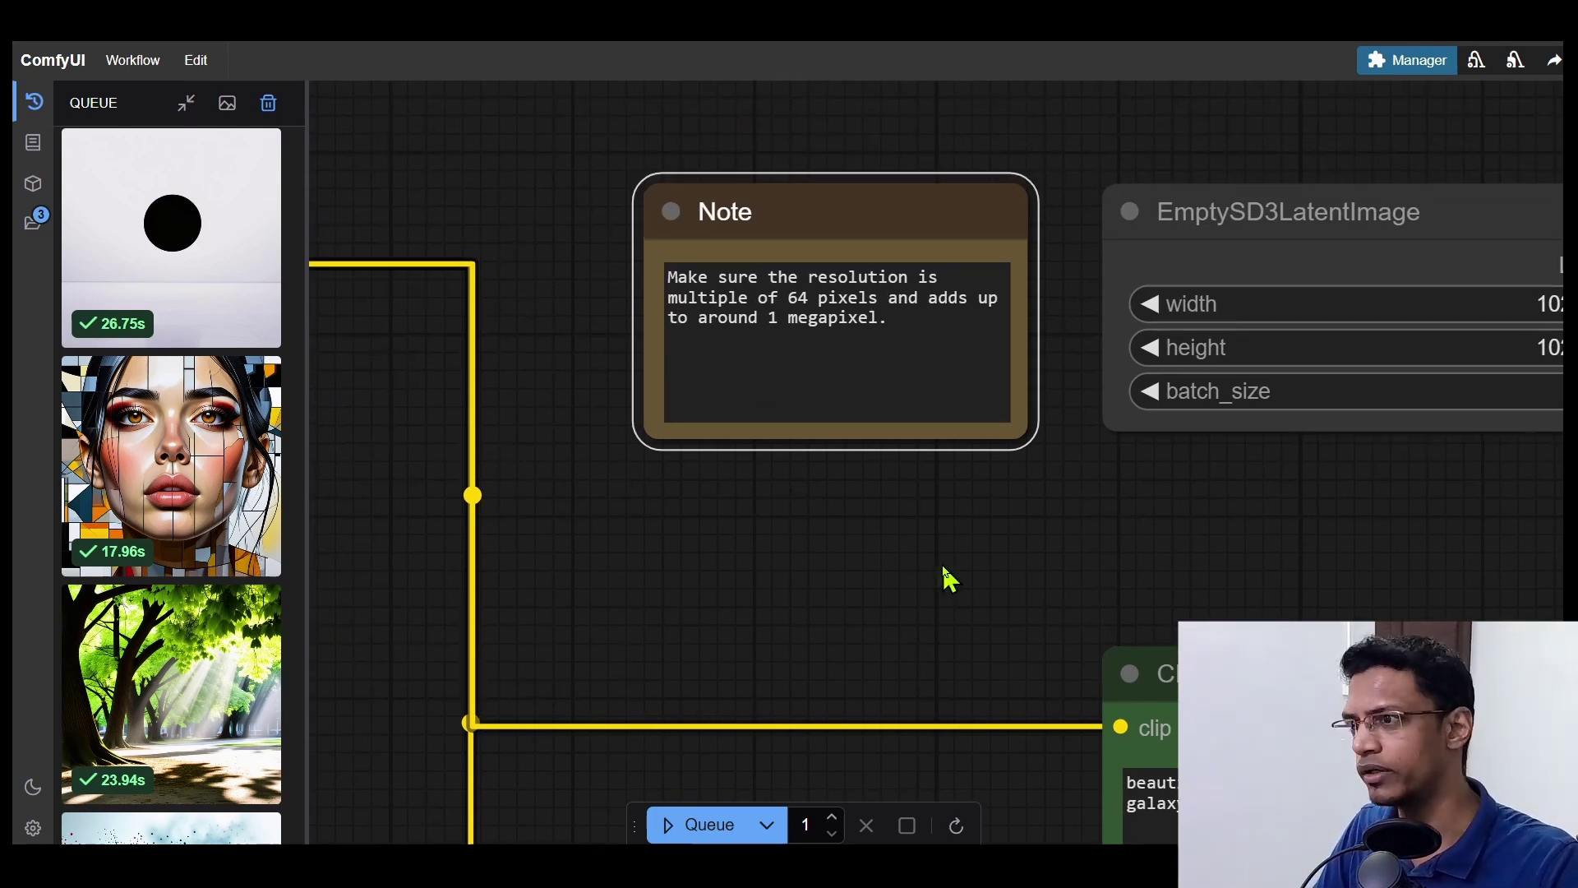
drag(947, 577, 666, 370)
click(887, 182)
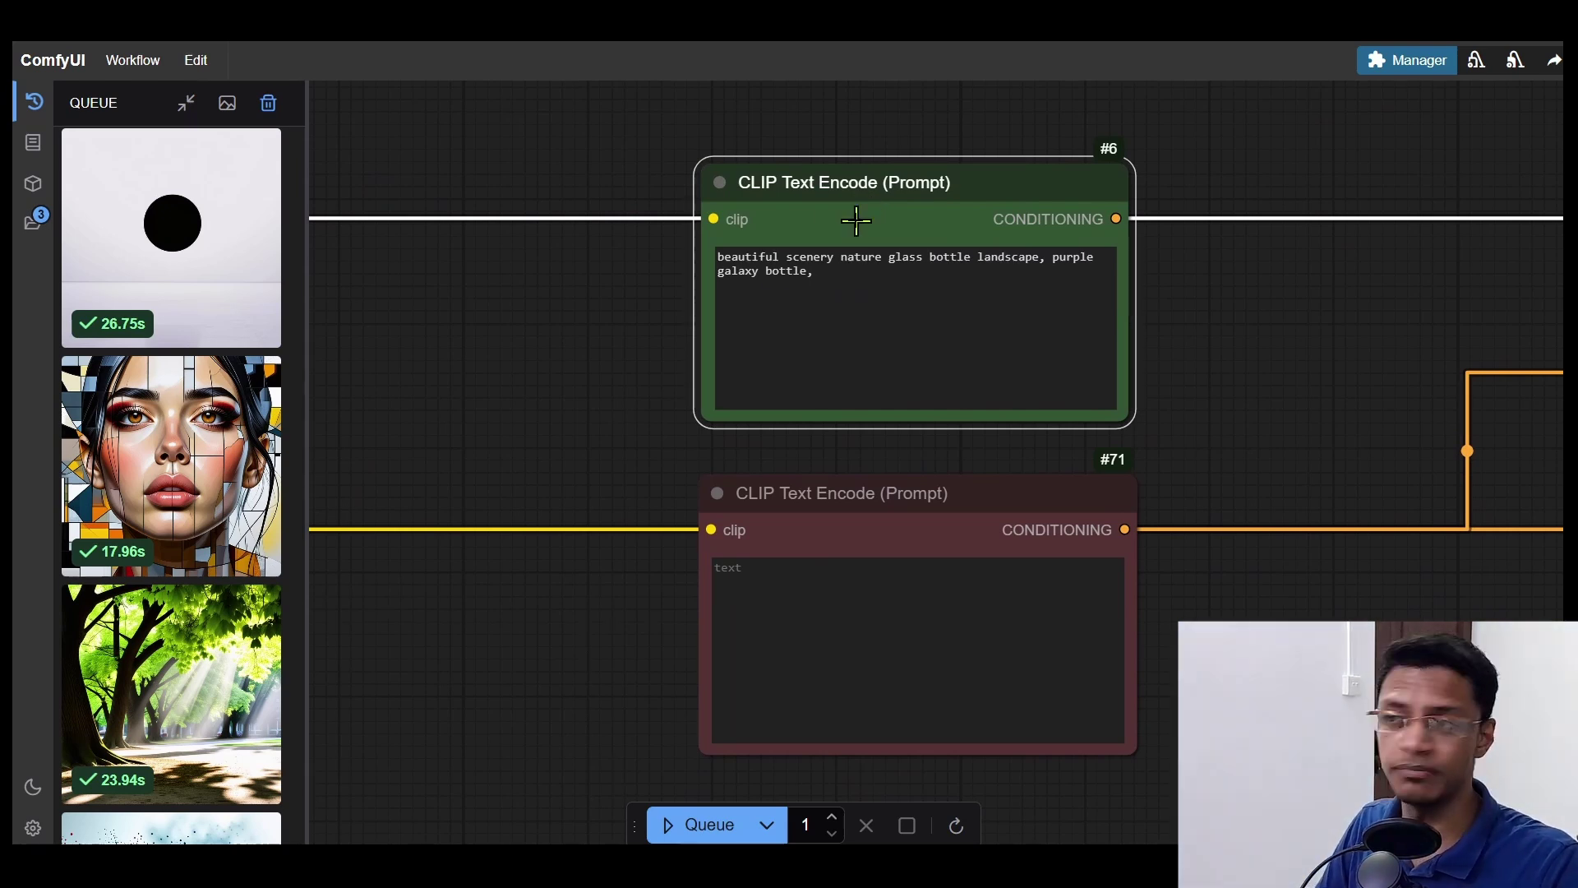
click(882, 527)
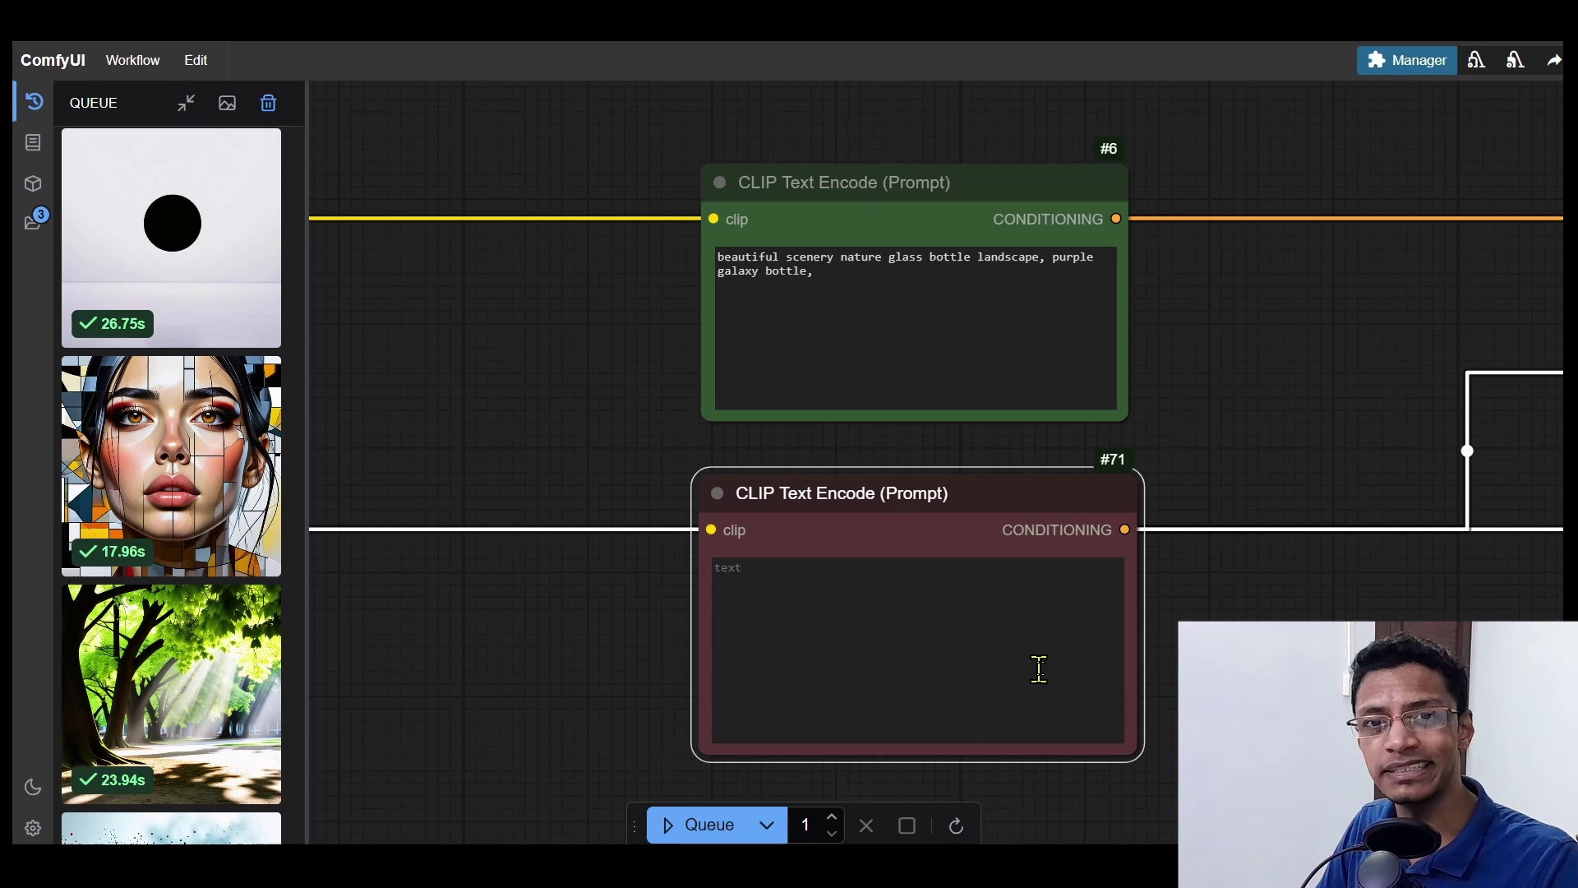
drag(1036, 666, 1113, 405)
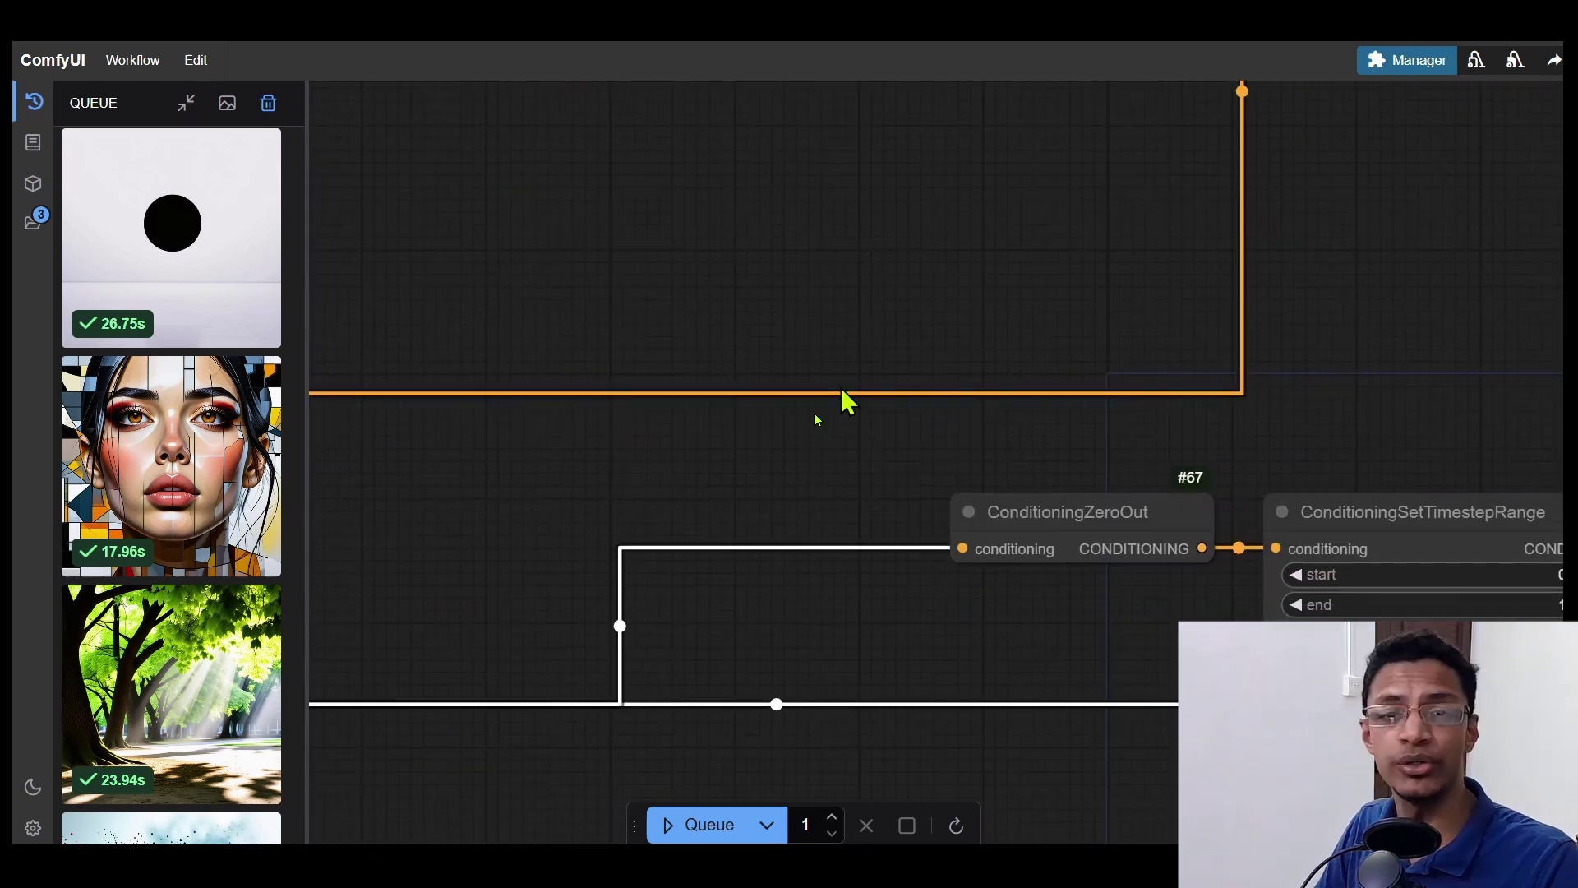
scroll(583, 499, down, 5)
scroll(1134, 420, up, 4)
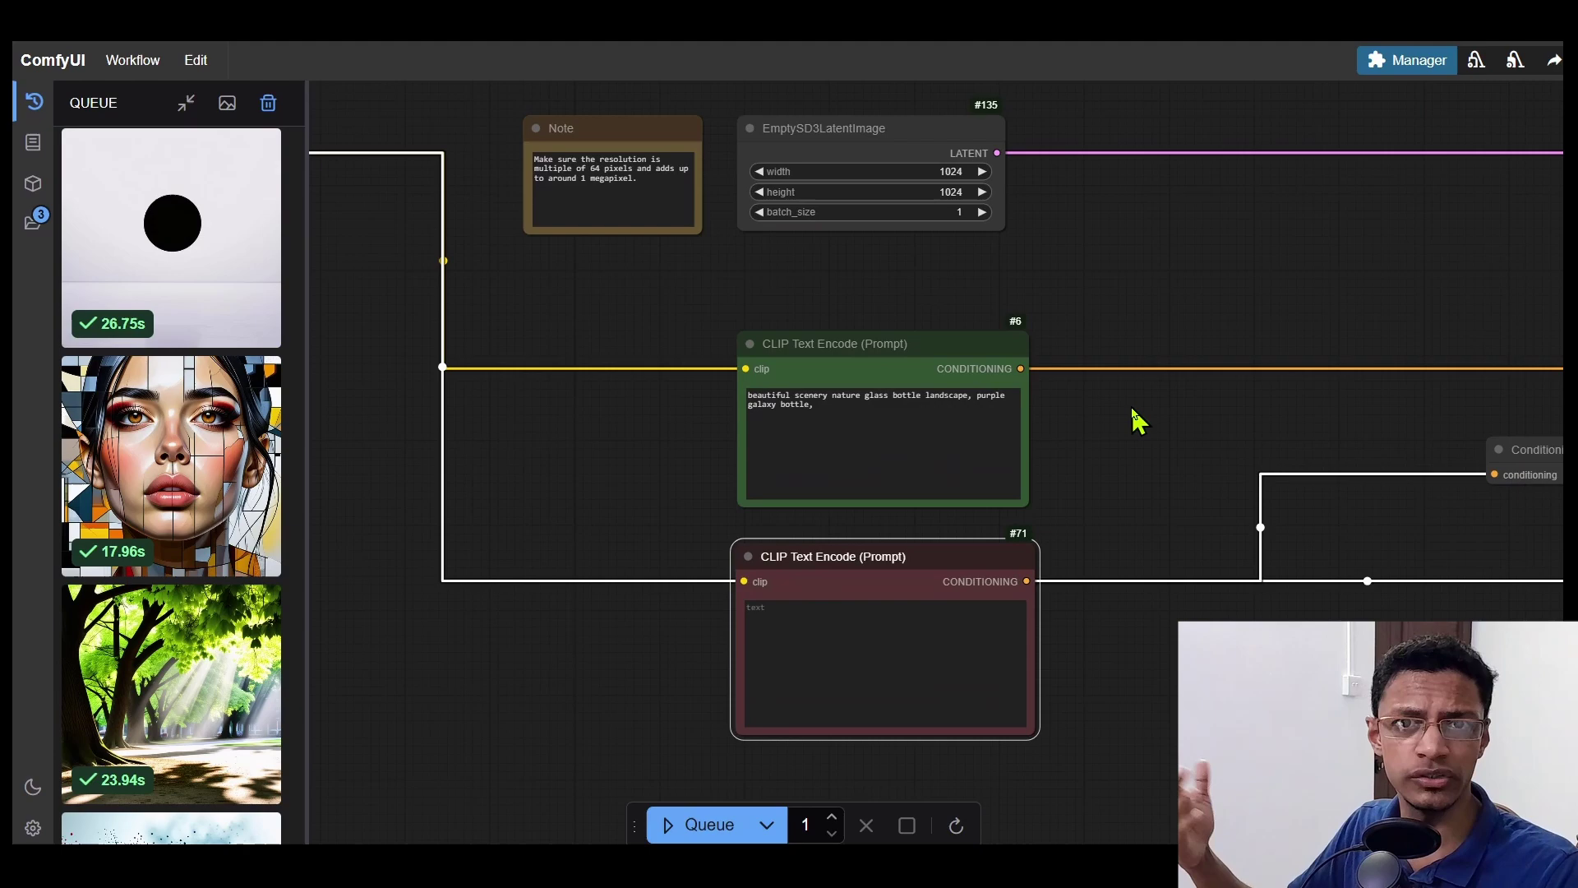
scroll(987, 307, down, 5)
scroll(1004, 399, up, 6)
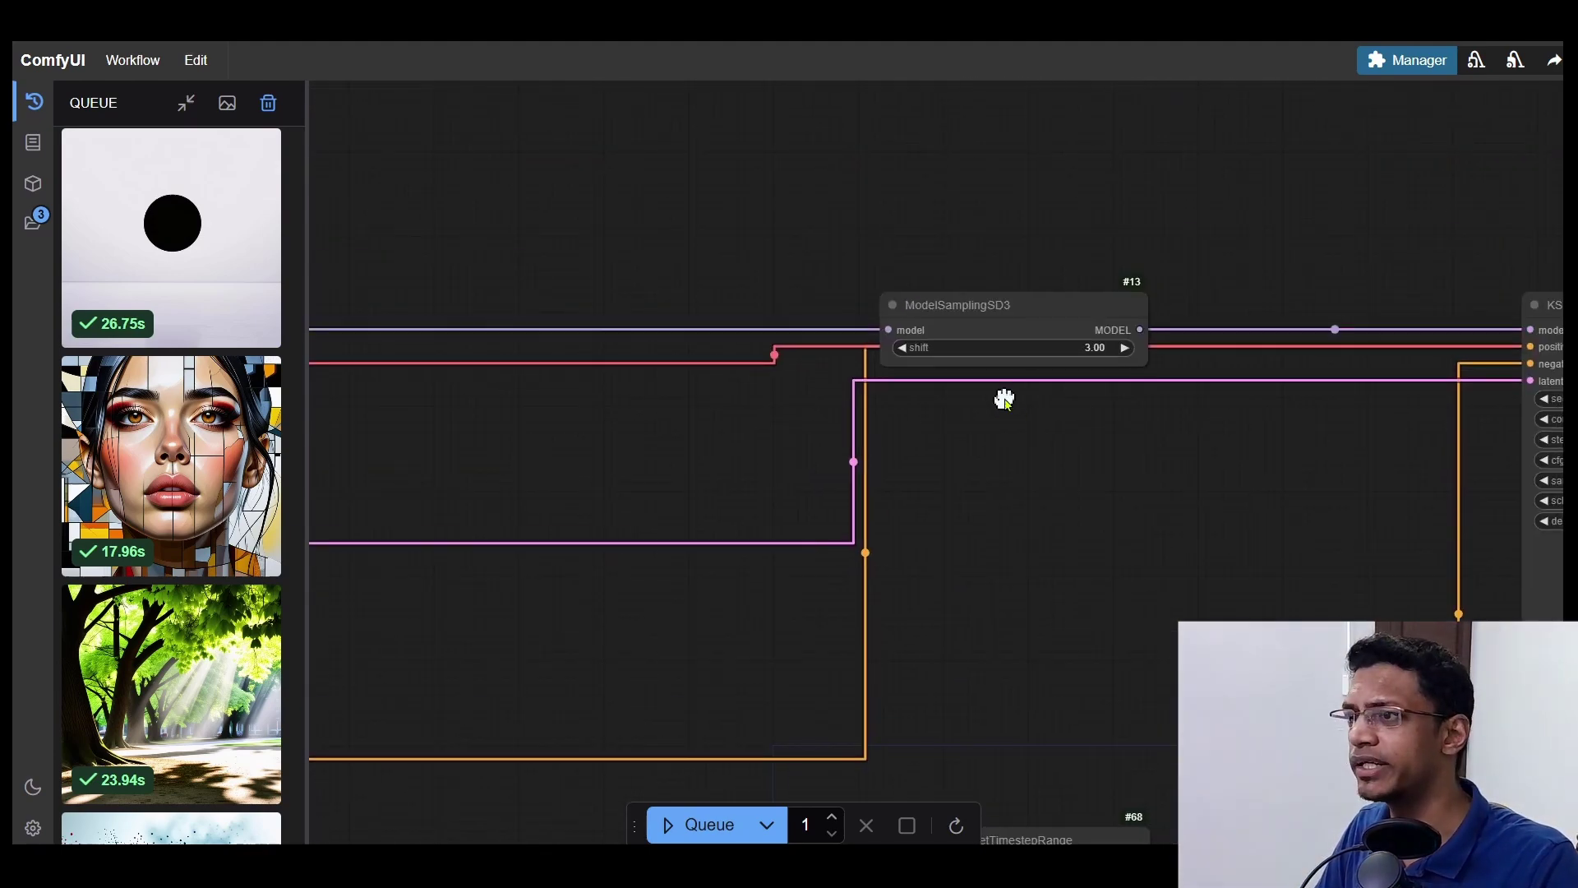
scroll(1004, 399, up, 2)
scroll(933, 215, up, 2)
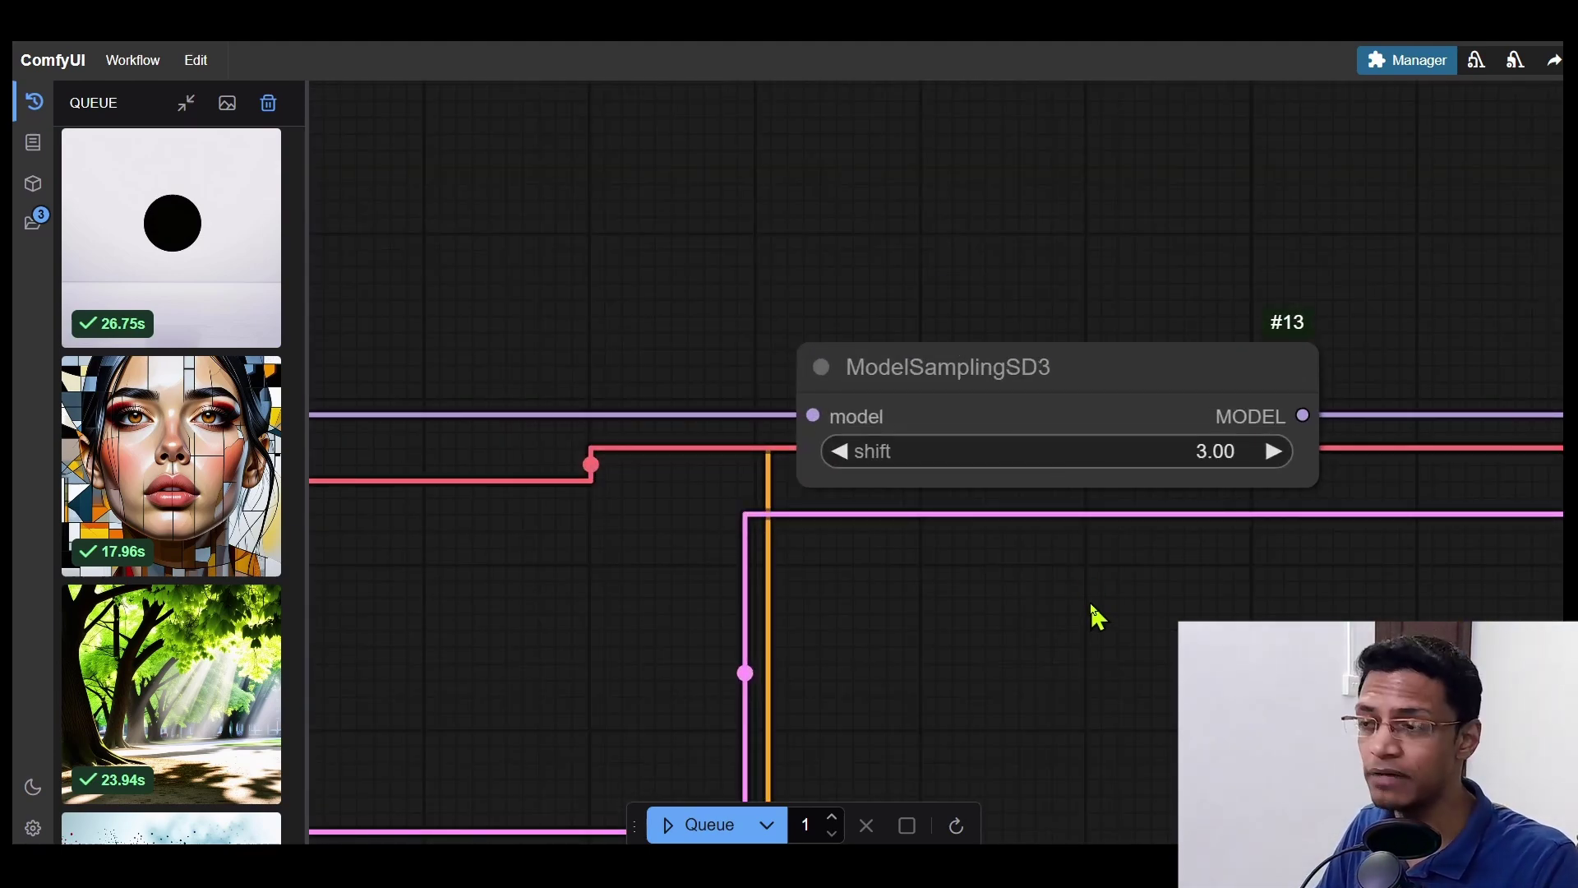
scroll(1086, 618, down, 3)
scroll(1110, 581, up, 5)
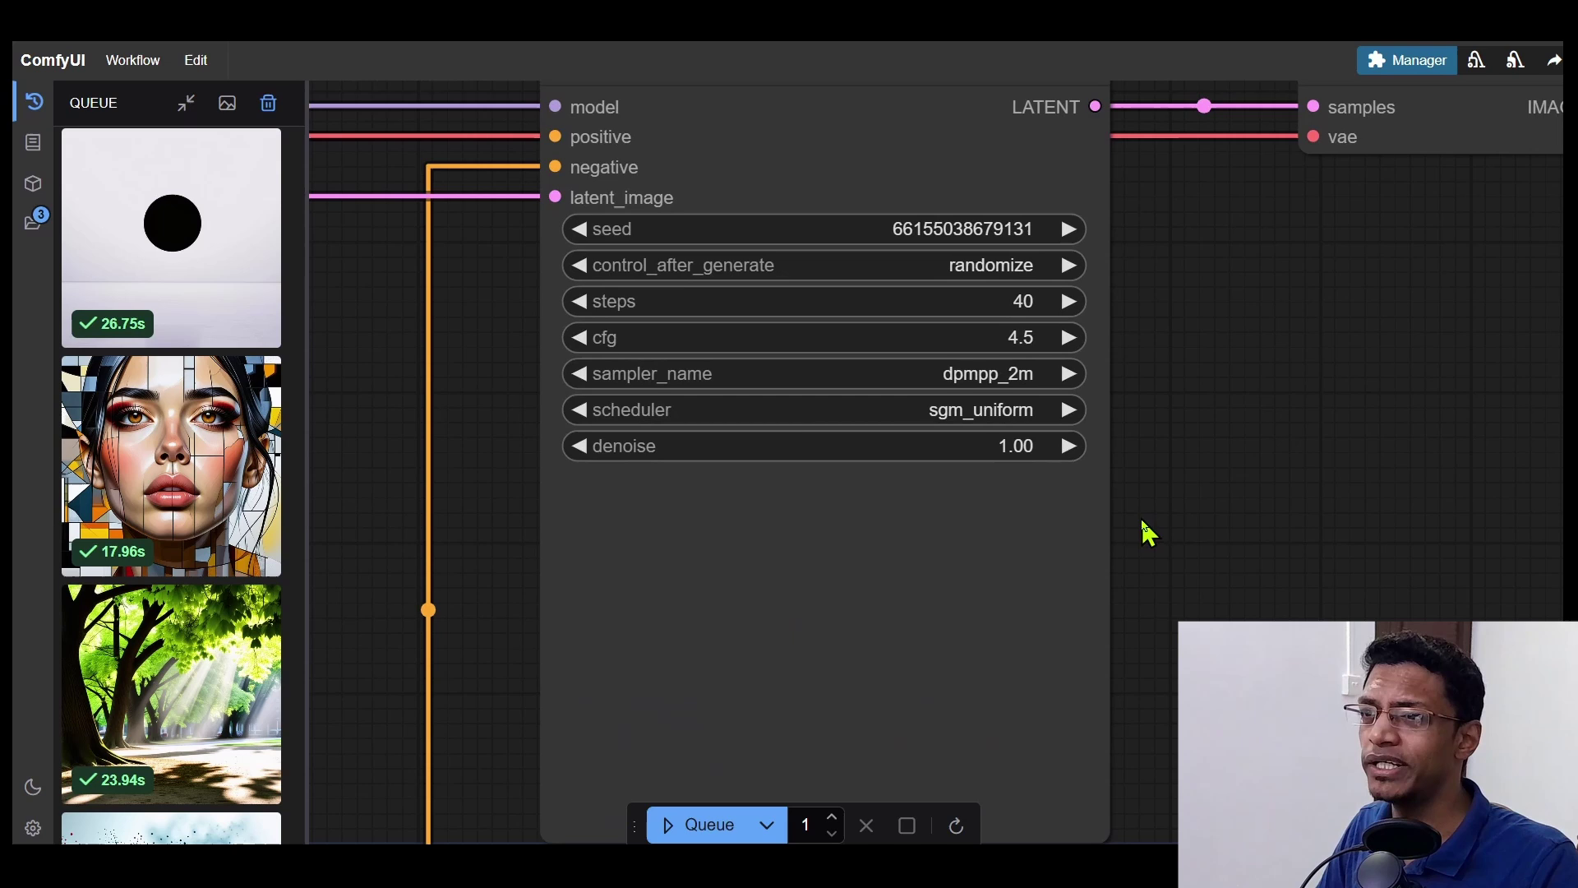
scroll(1147, 534, down, 3)
drag(1225, 513, 1322, 540)
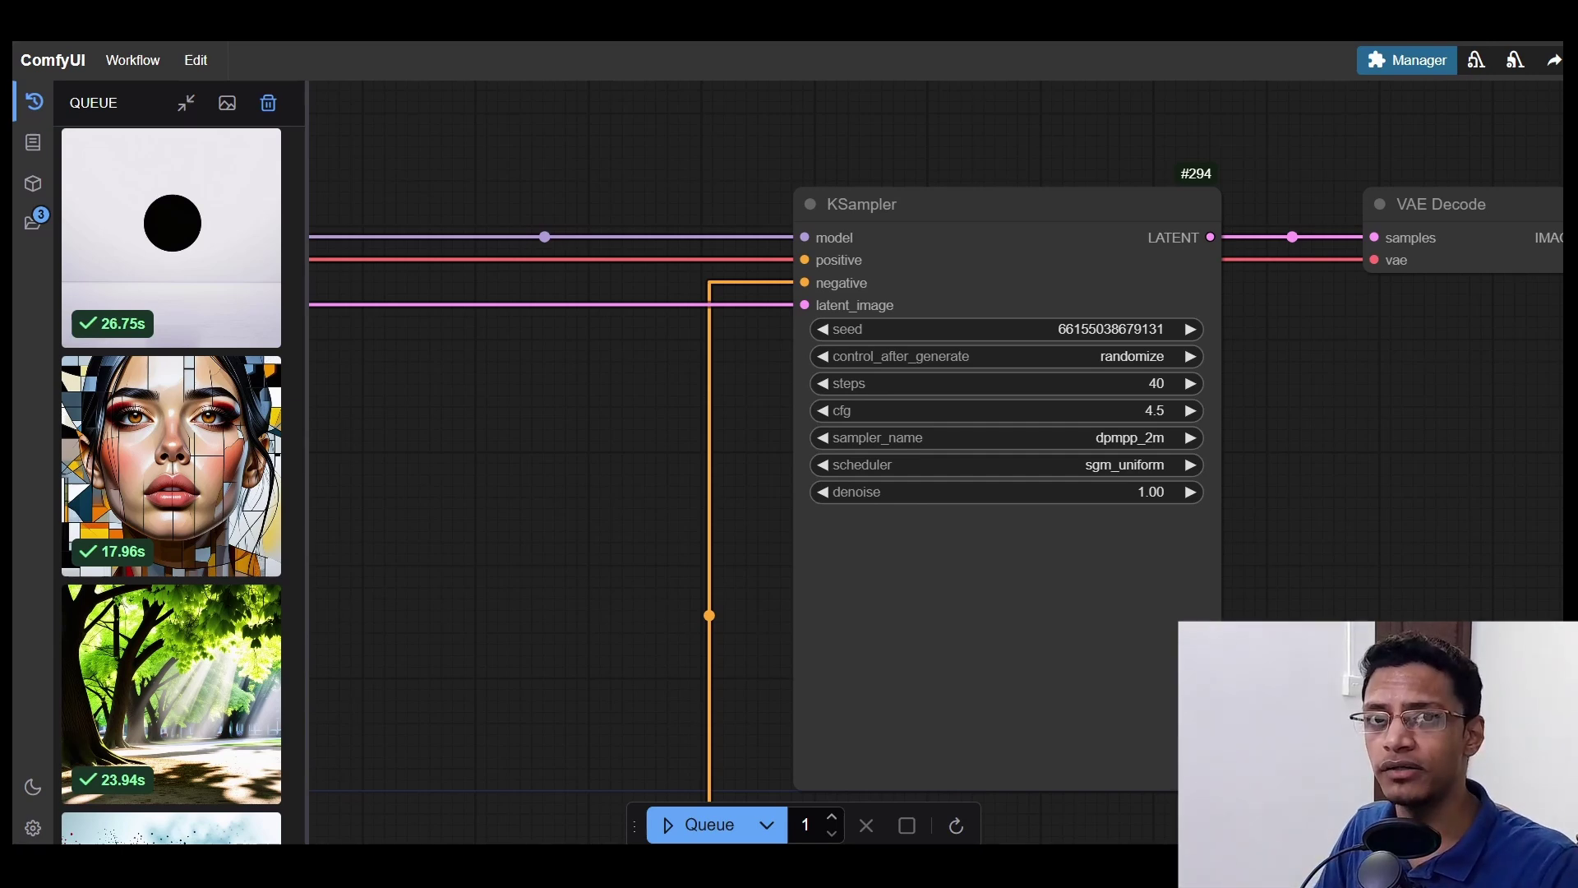
scroll(1266, 588, up, 3)
scroll(1266, 588, down, 1)
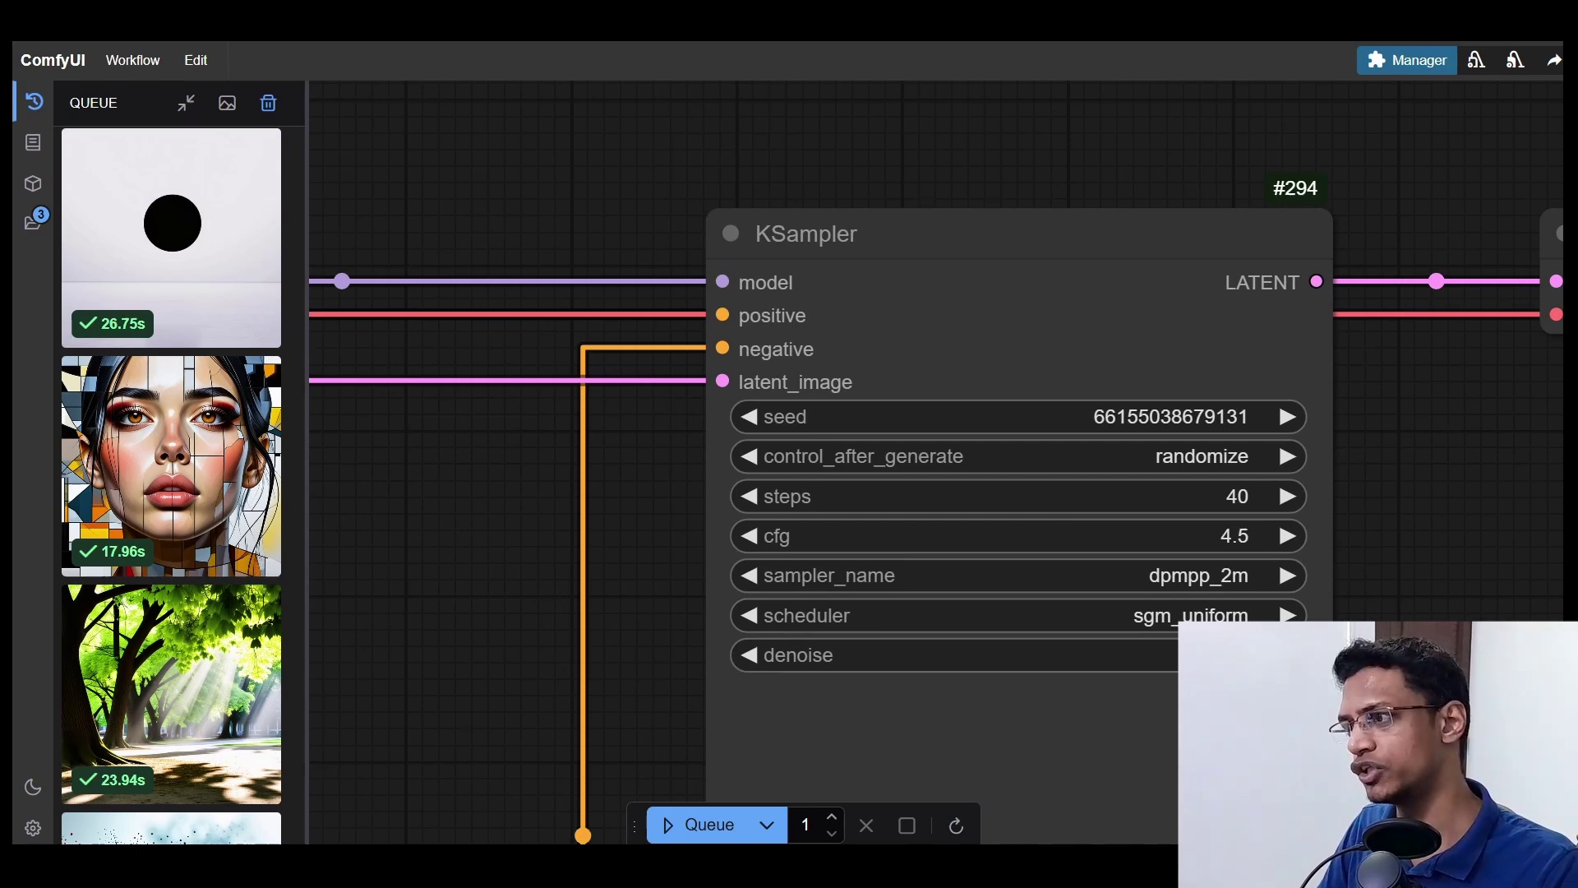
Step: Change the KSampler steps value from 40 to 4, then deselect the sampler node
double_click(1214, 495)
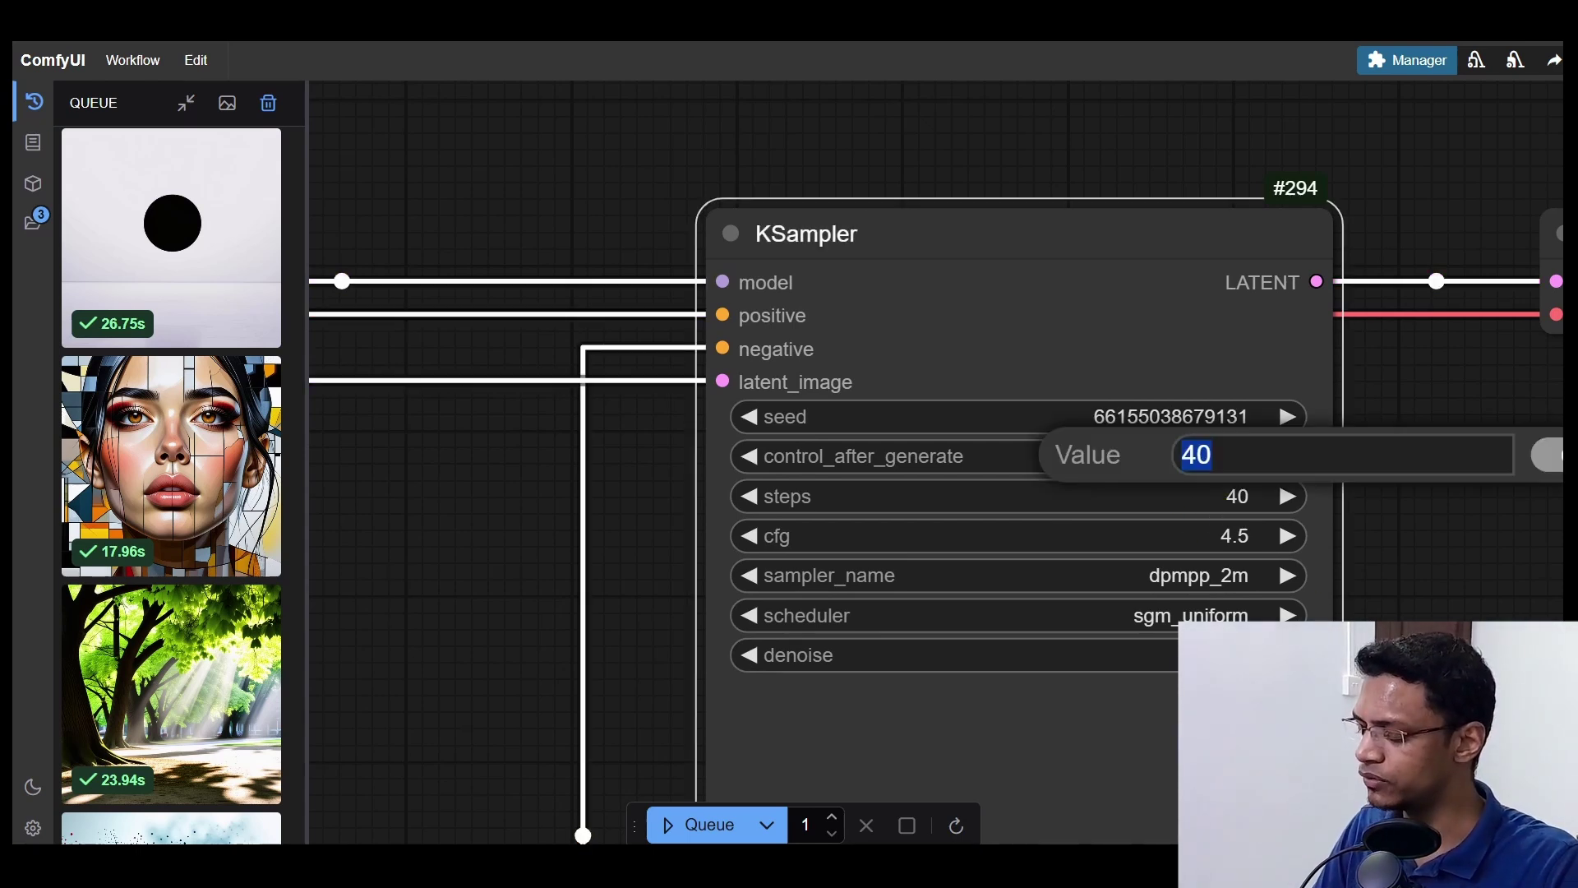
text(4)
key(Return)
scroll(1412, 568, down, 4)
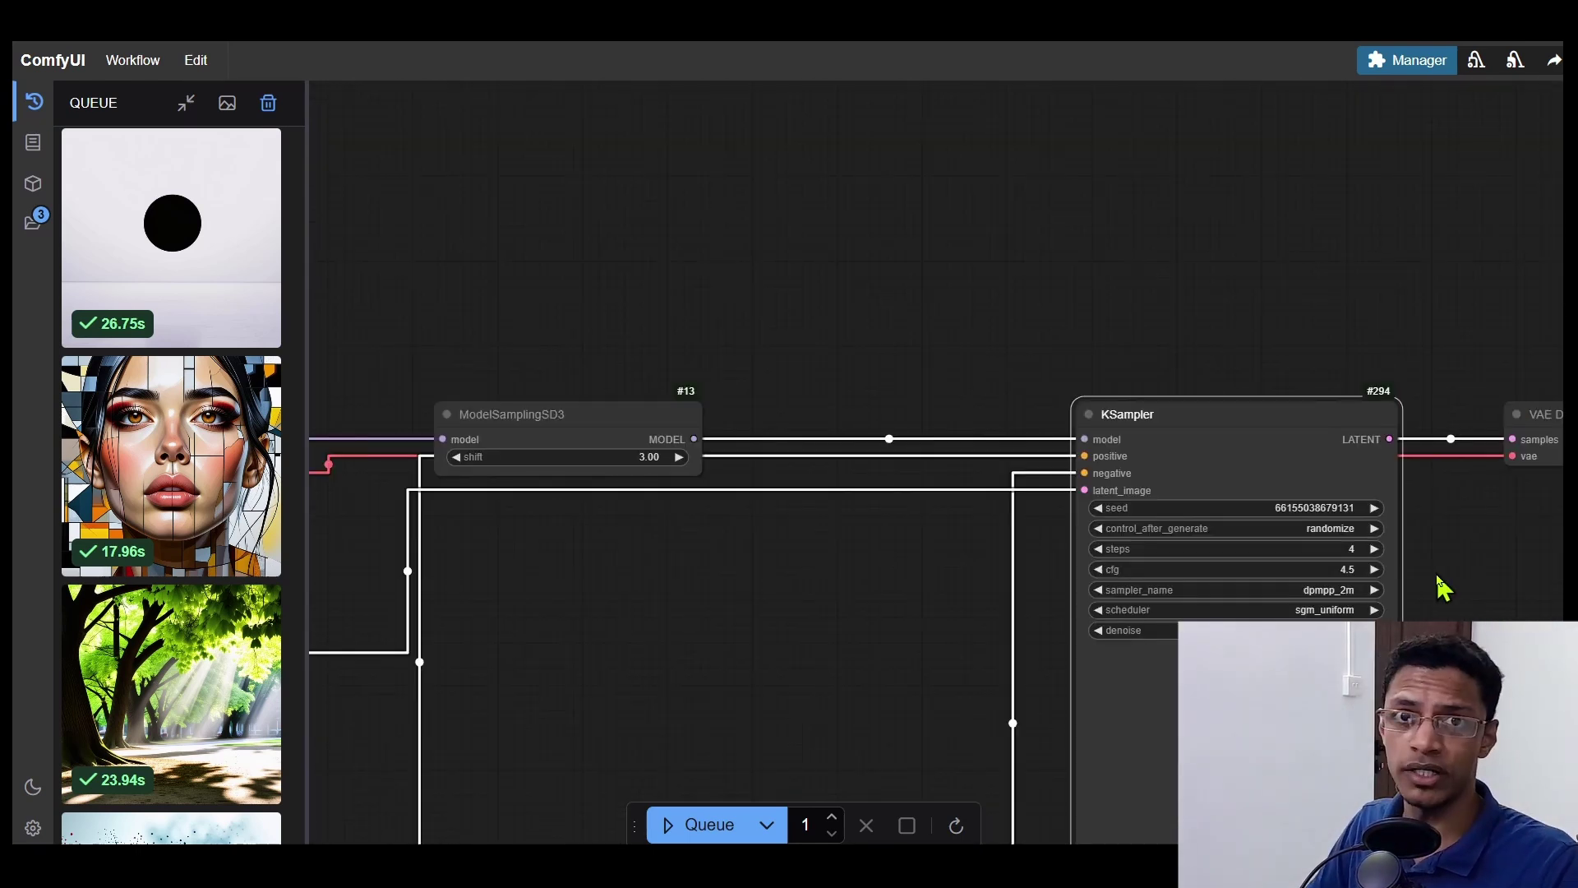
right_click(1442, 588)
click(1233, 690)
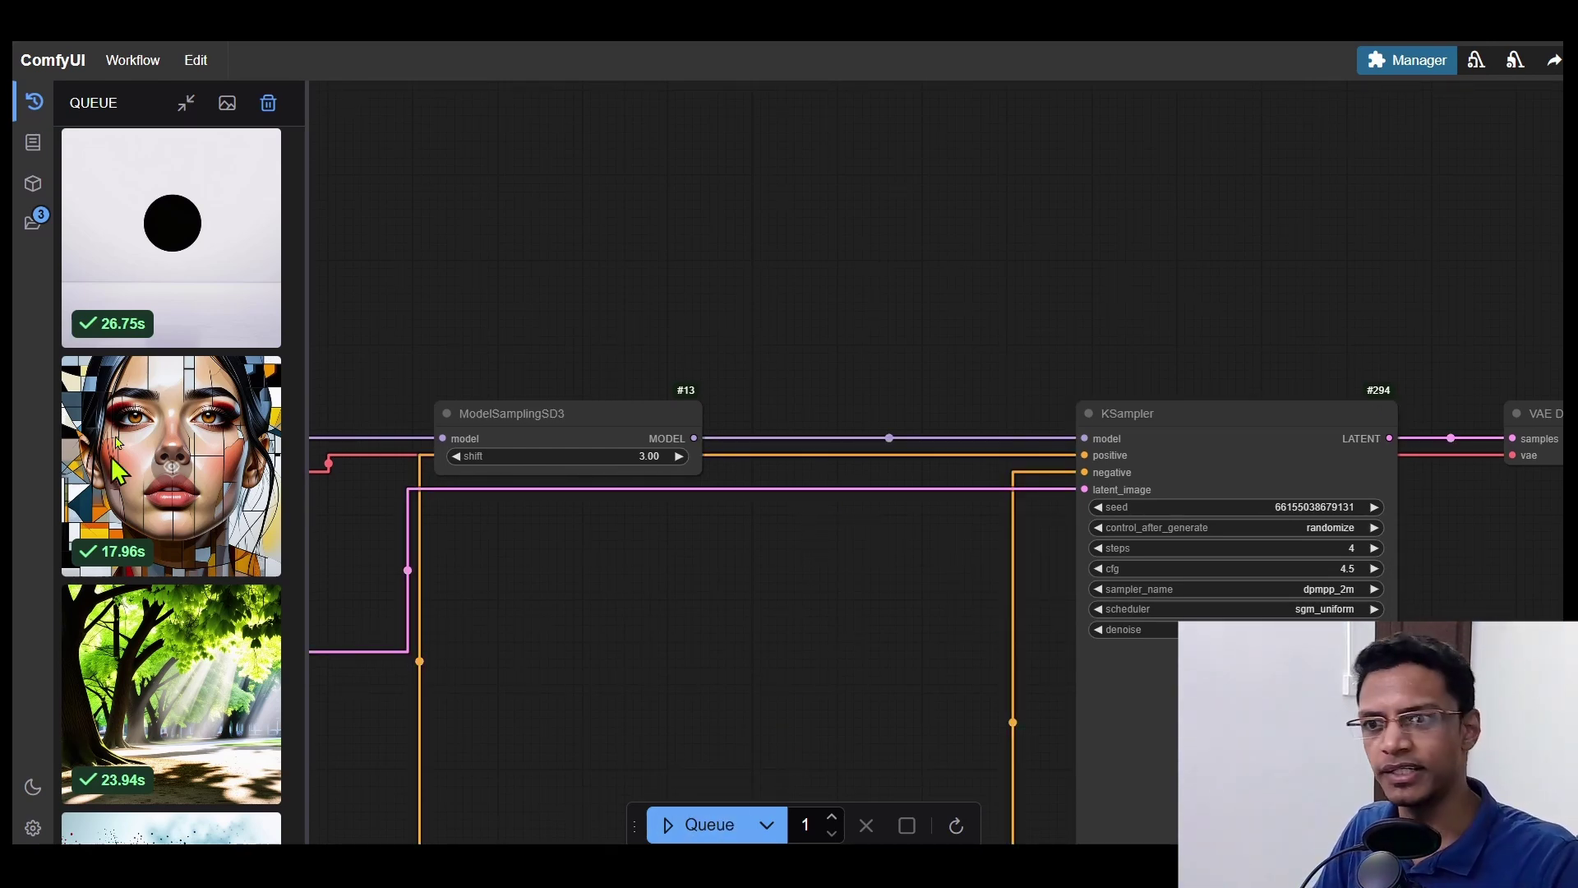
scroll(216, 762, down, 5)
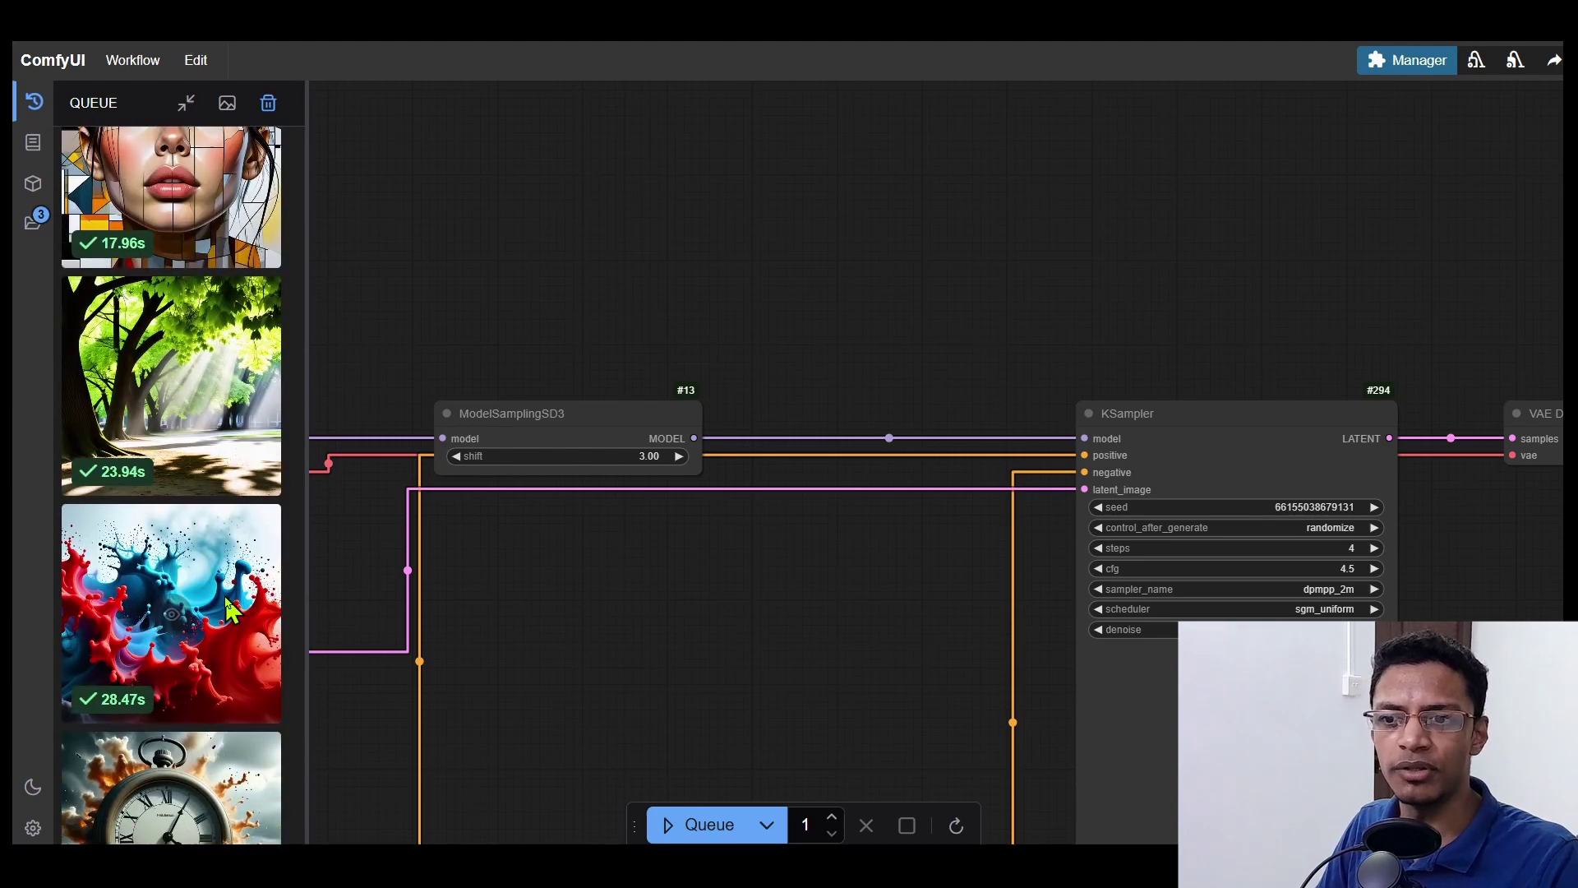
scroll(216, 741, down, 5)
scroll(216, 716, down, 3)
scroll(231, 663, up, 8)
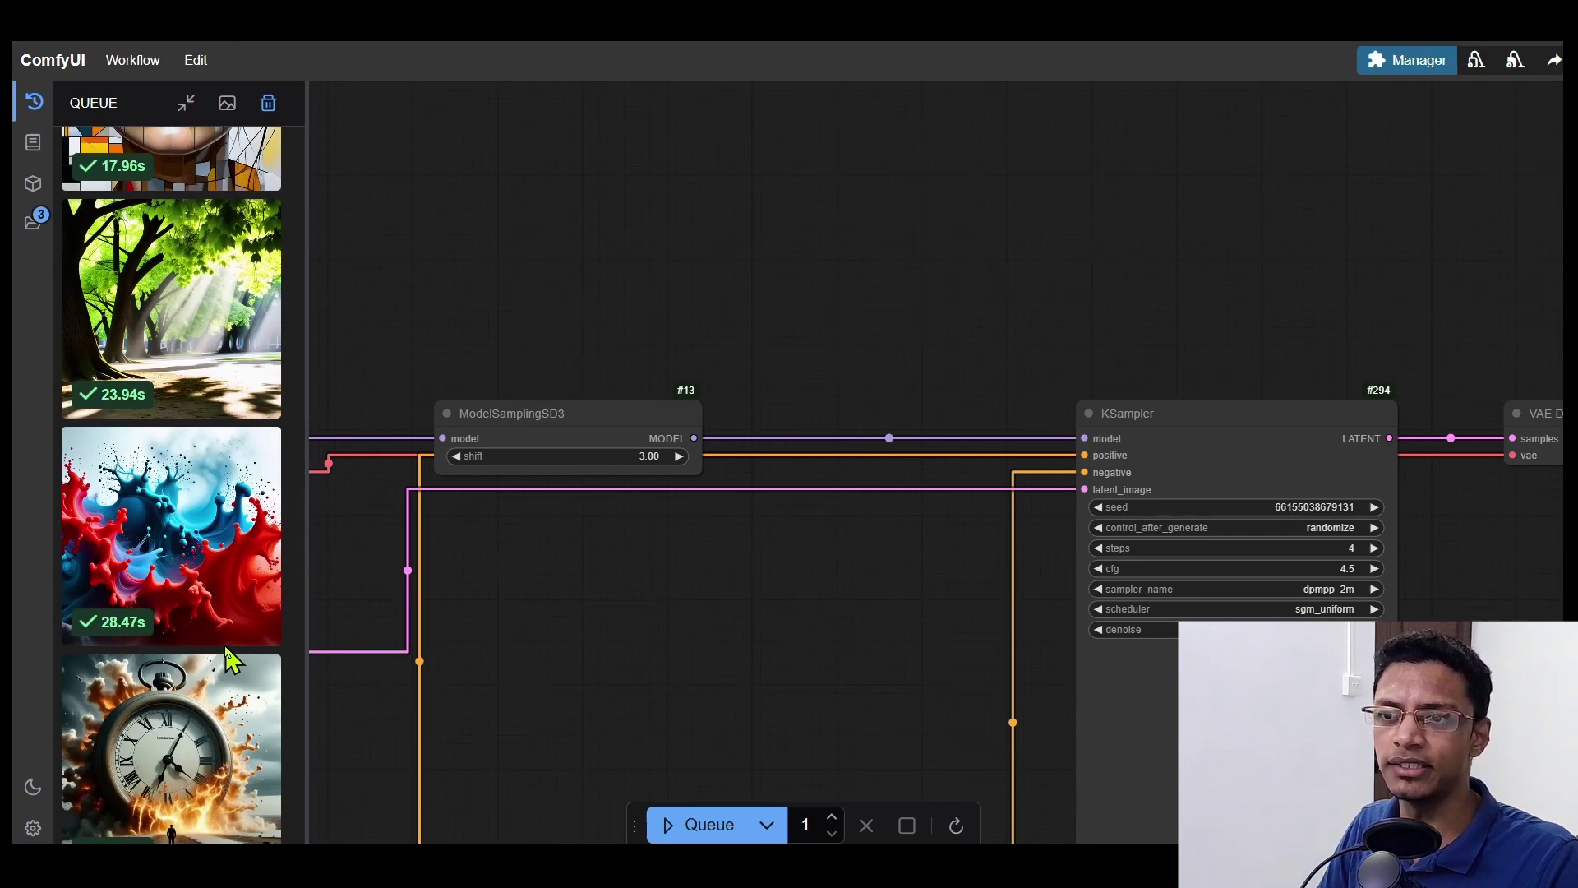
scroll(233, 663, down, 5)
scroll(232, 662, down, 3)
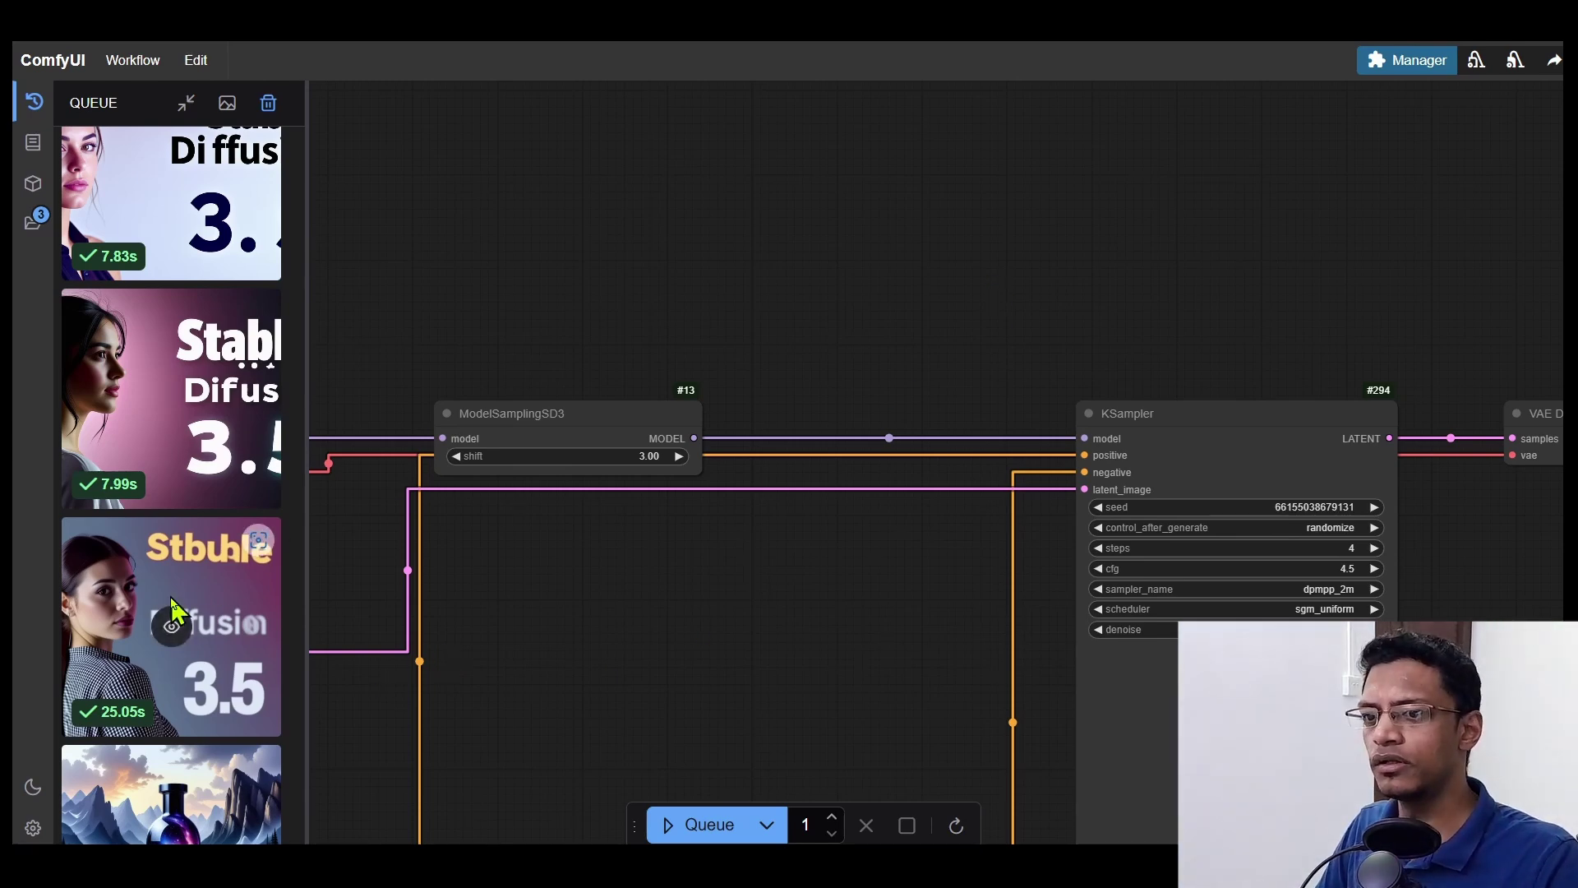
mouse_move(1147, 751)
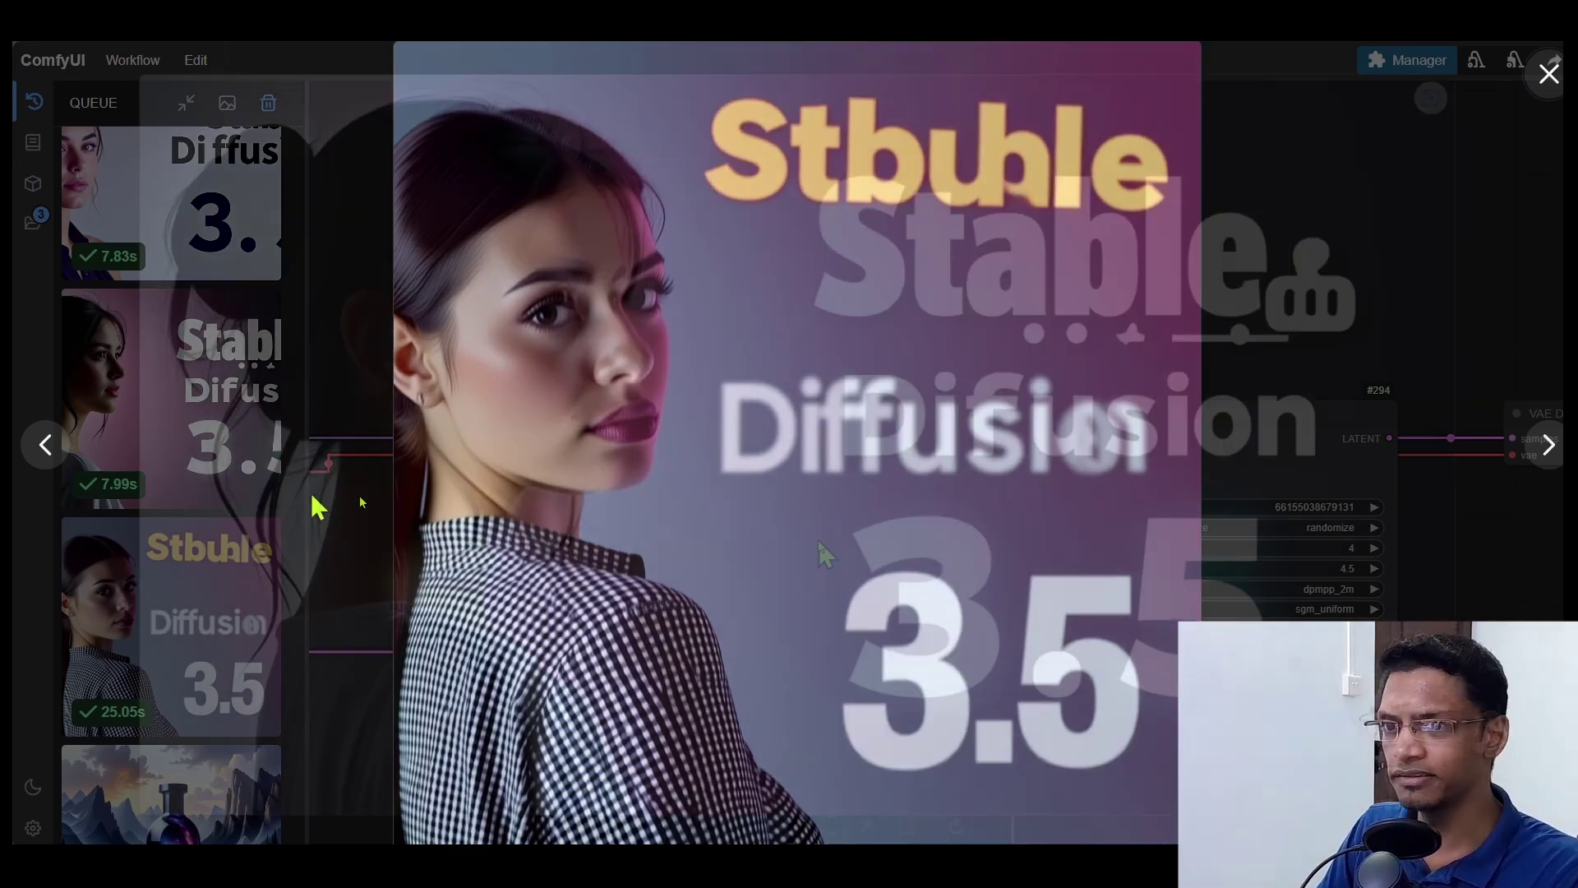
Step: Browse back and forth through the other generated SD3.5 images in the lightbox
key(Left)
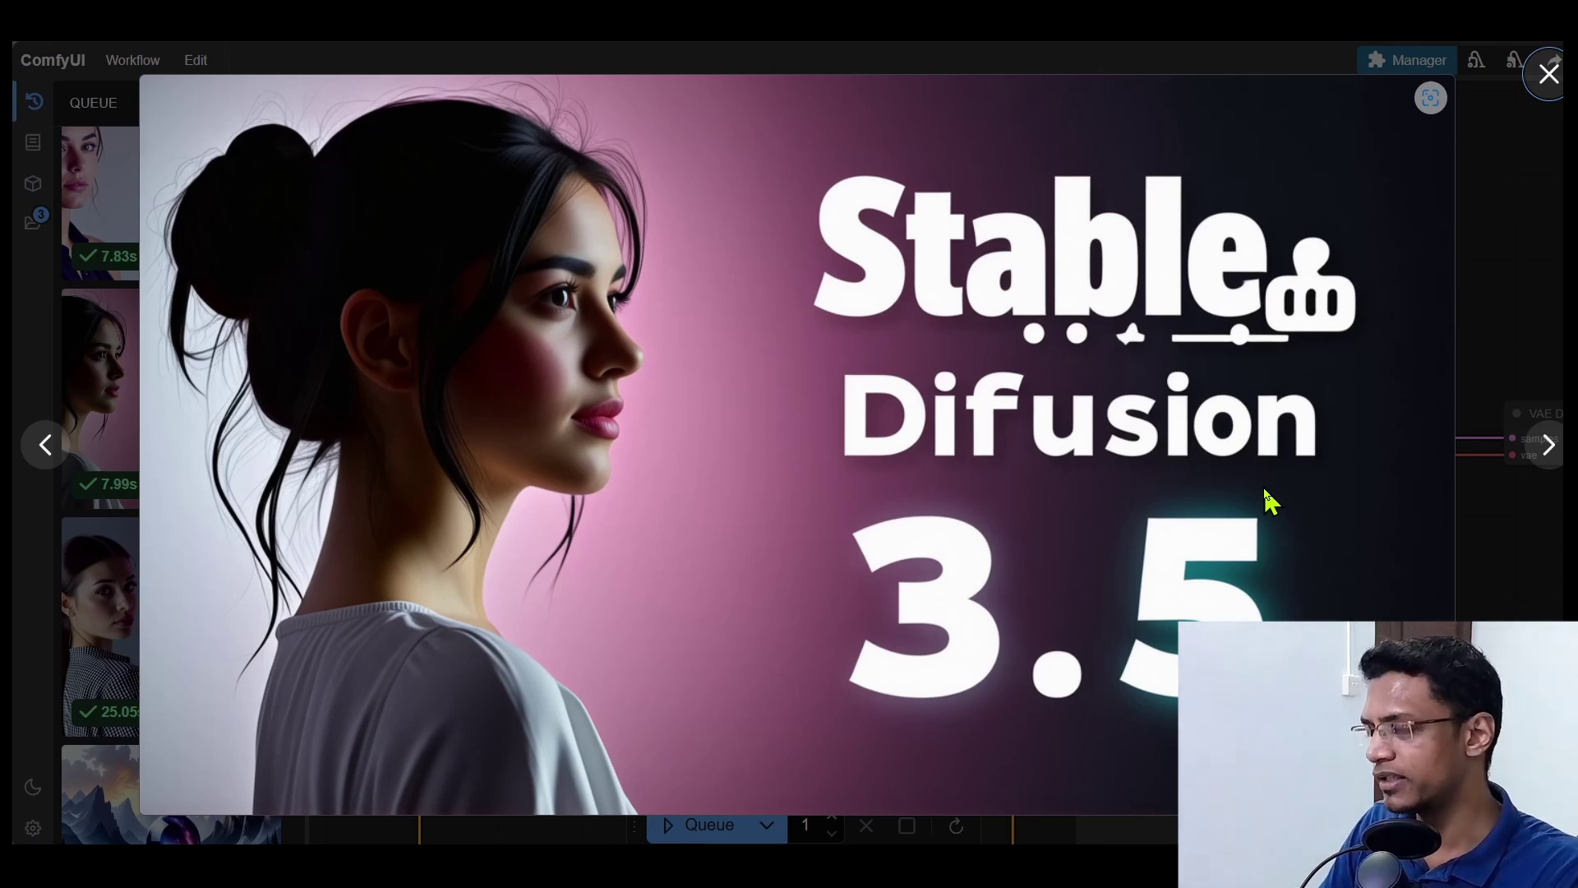
key(Right)
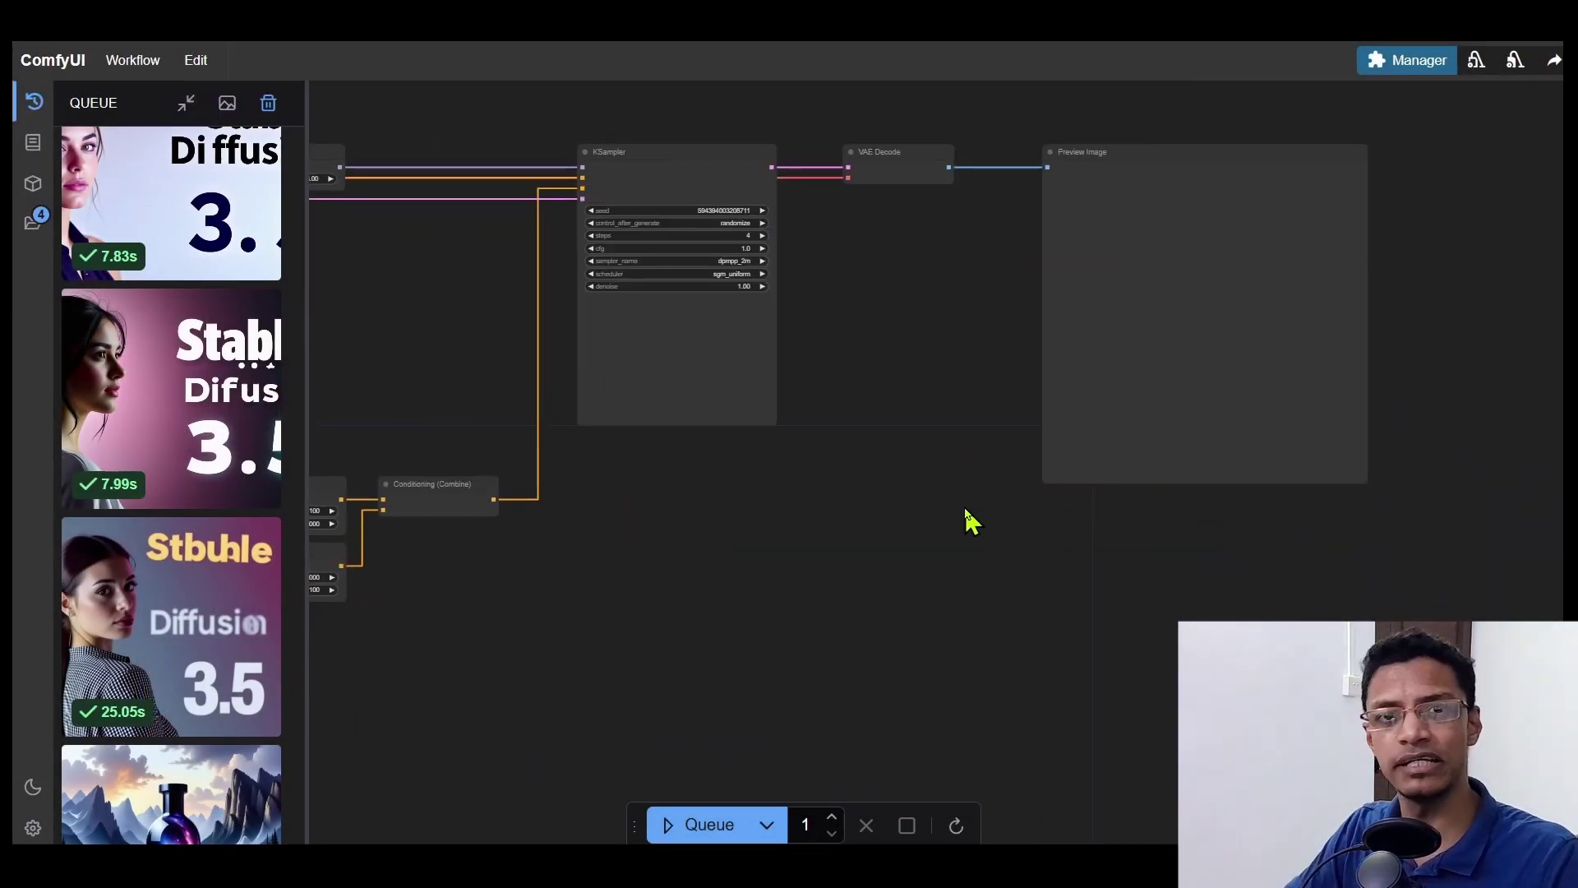
drag(918, 496, 974, 582)
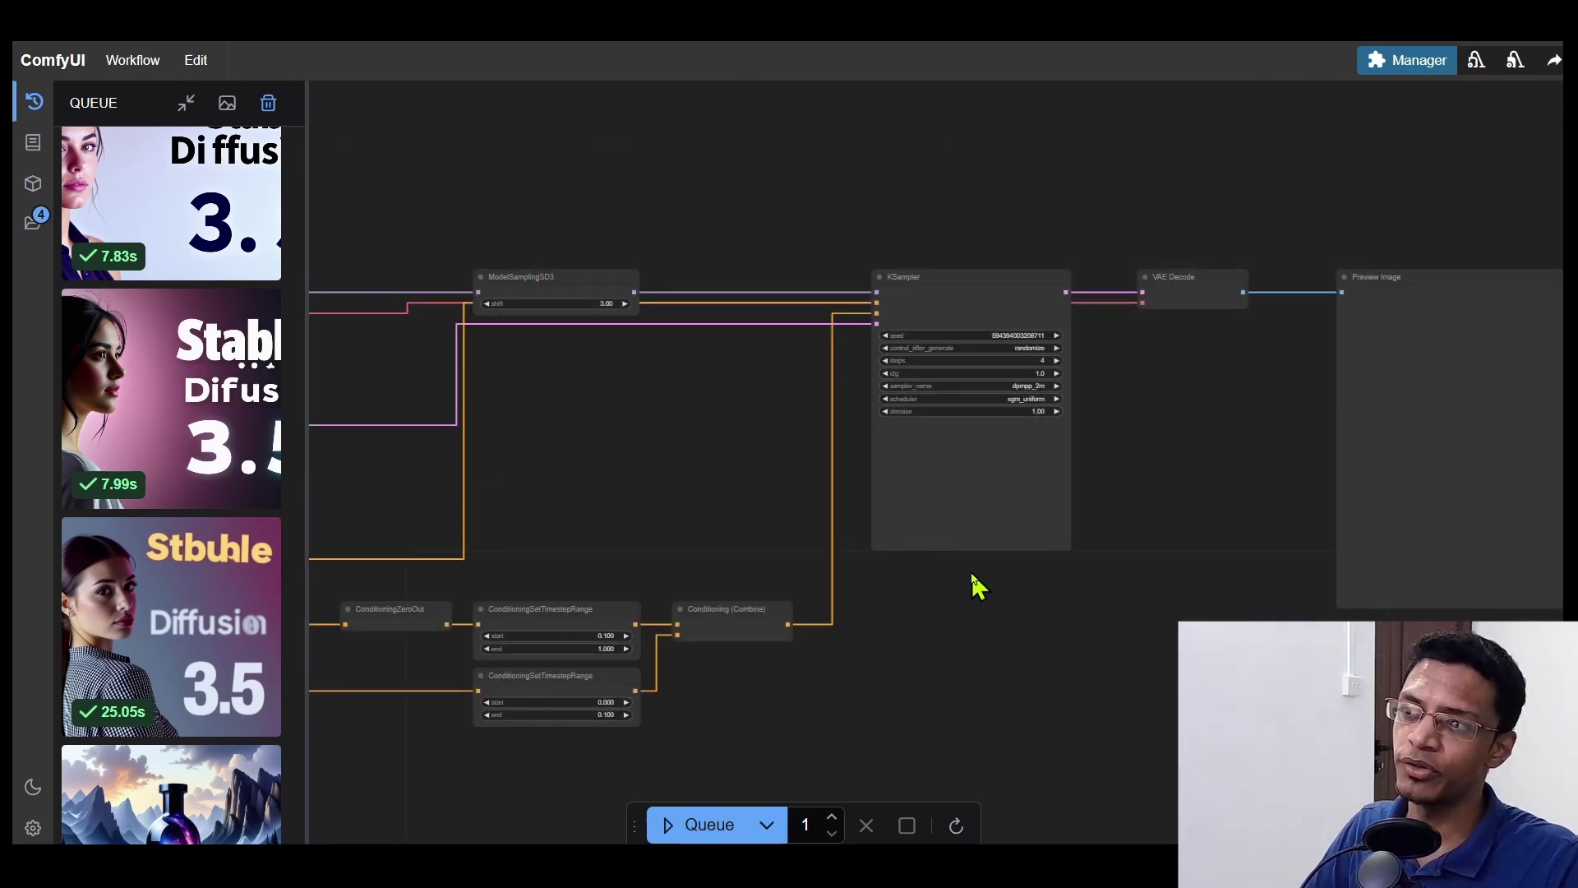
scroll(924, 433, up, 3)
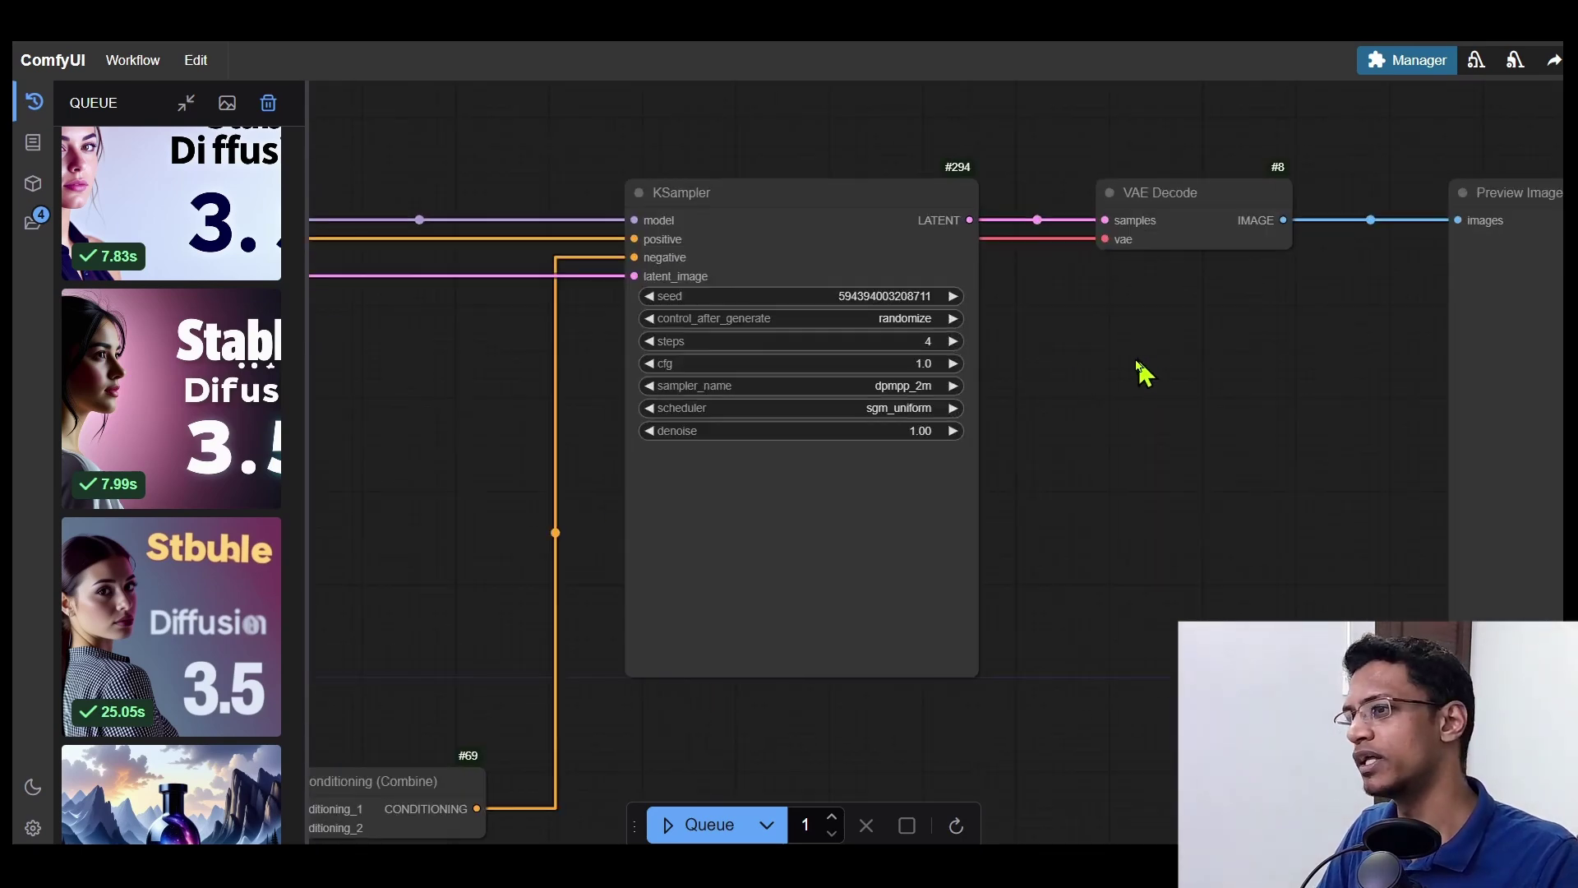
scroll(924, 434, up, 3)
scroll(1332, 261, up, 3)
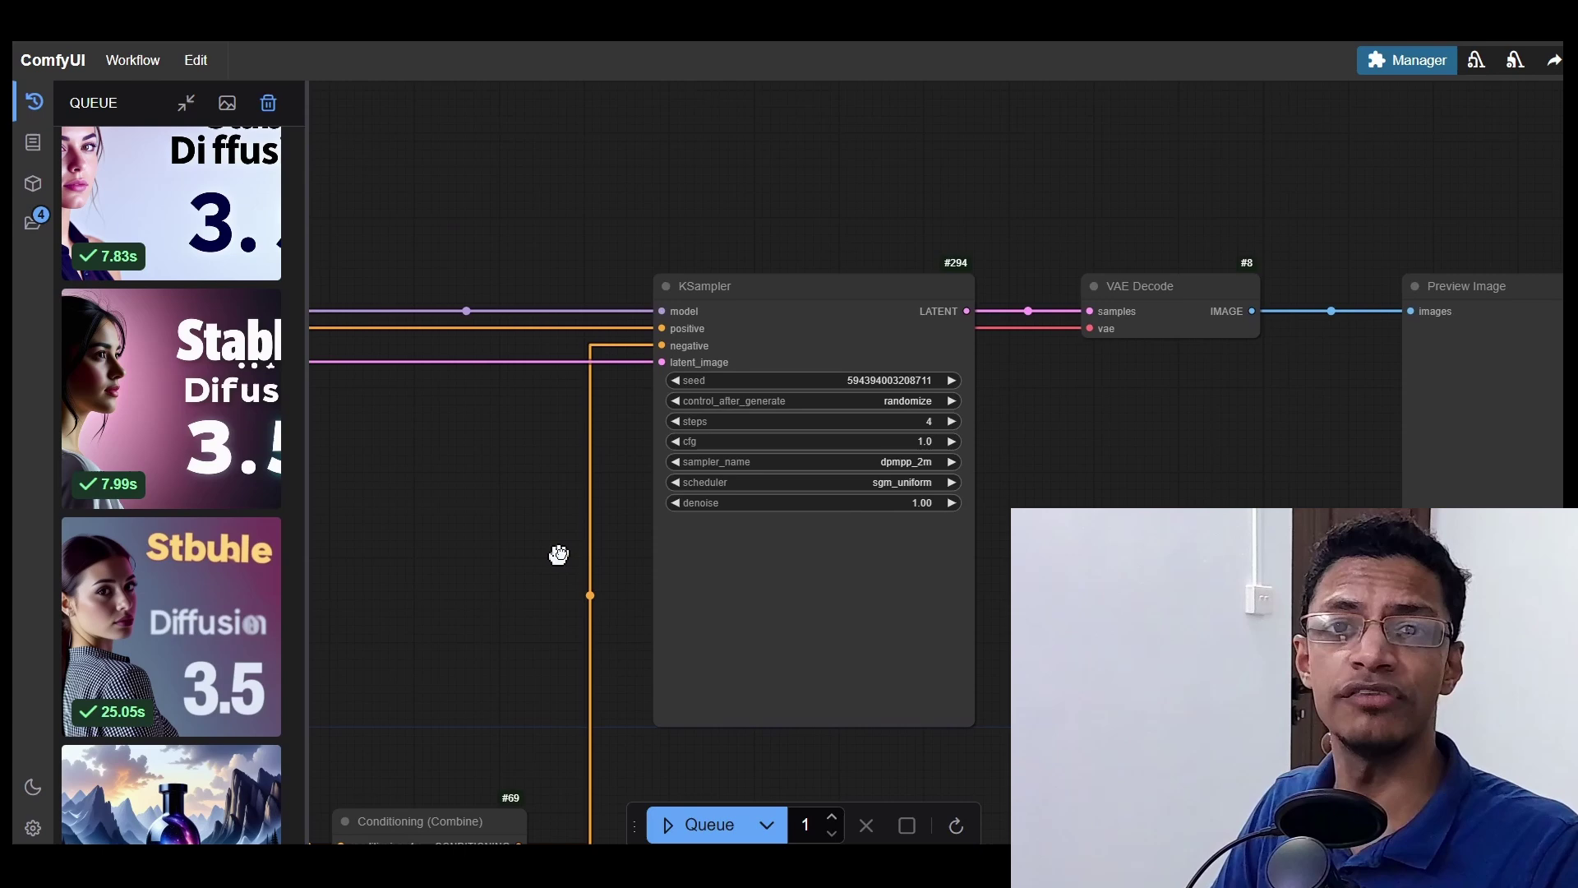
drag(559, 555, 723, 556)
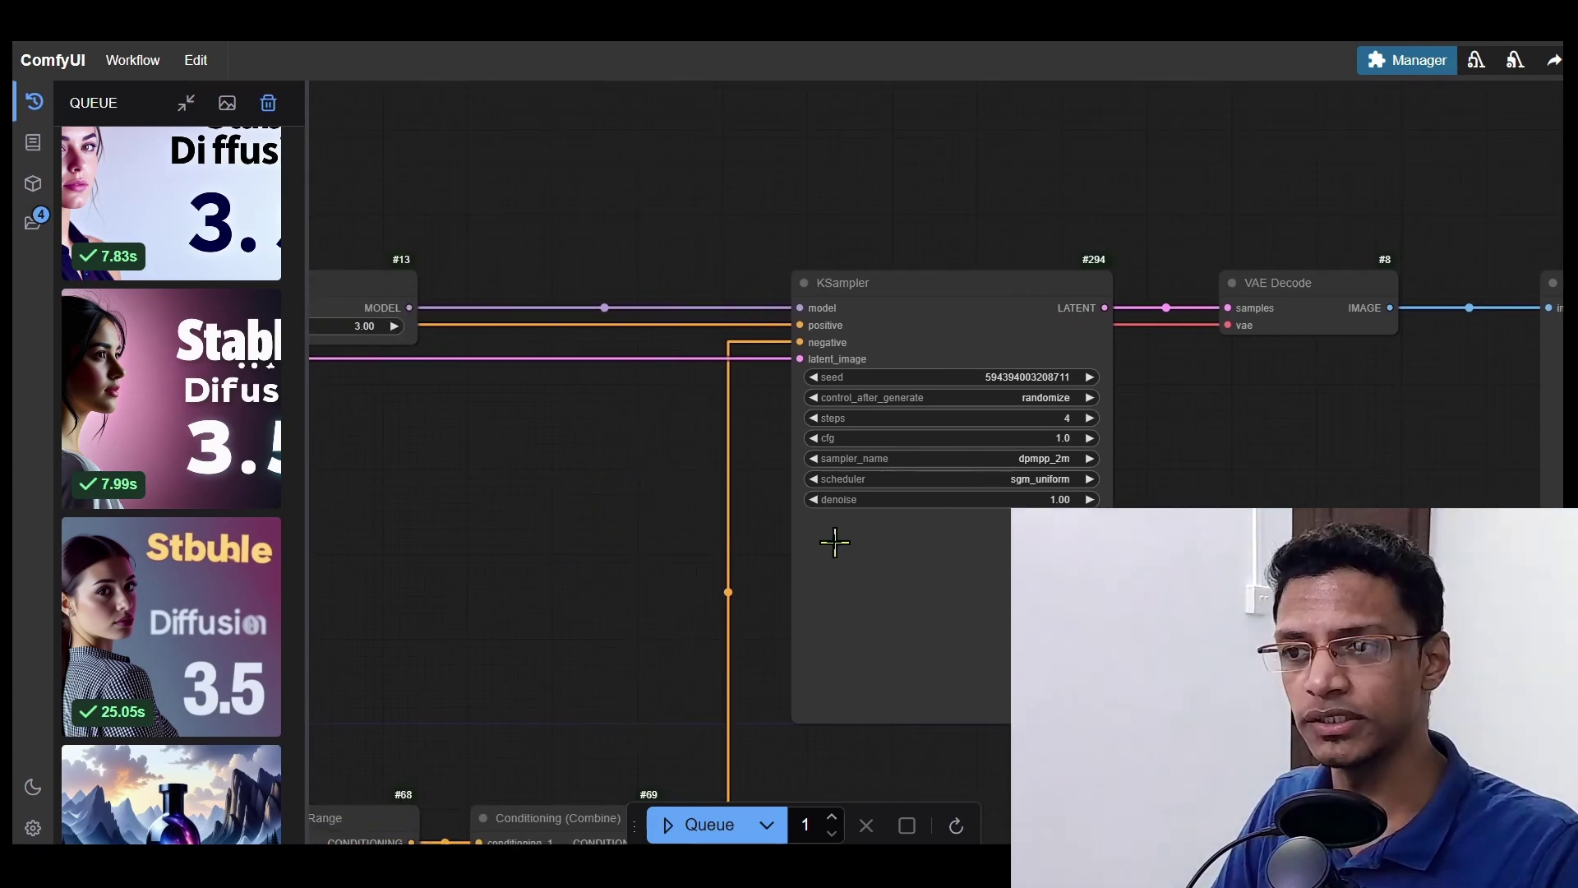